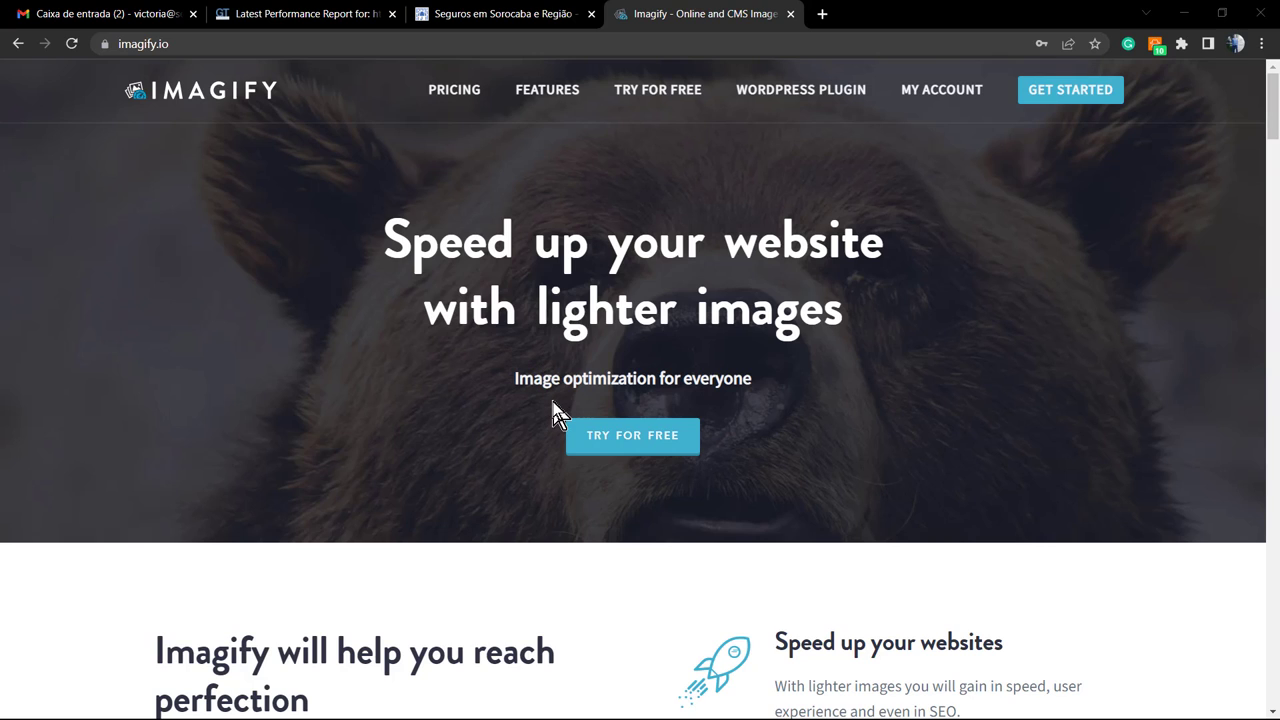
Look through the Seguro Sorocaba homepage from the hero banner to the footer, noting the images it uses.
left_click(478, 20)
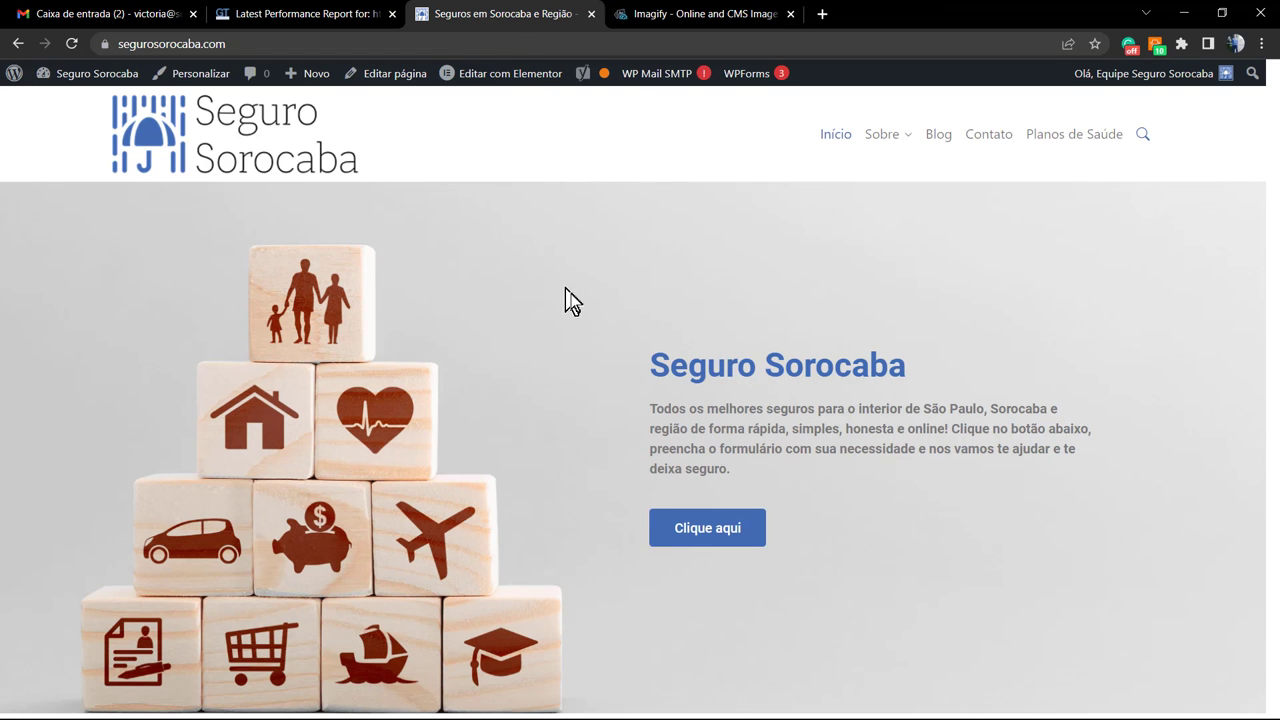
scroll(577, 300, "down", 5)
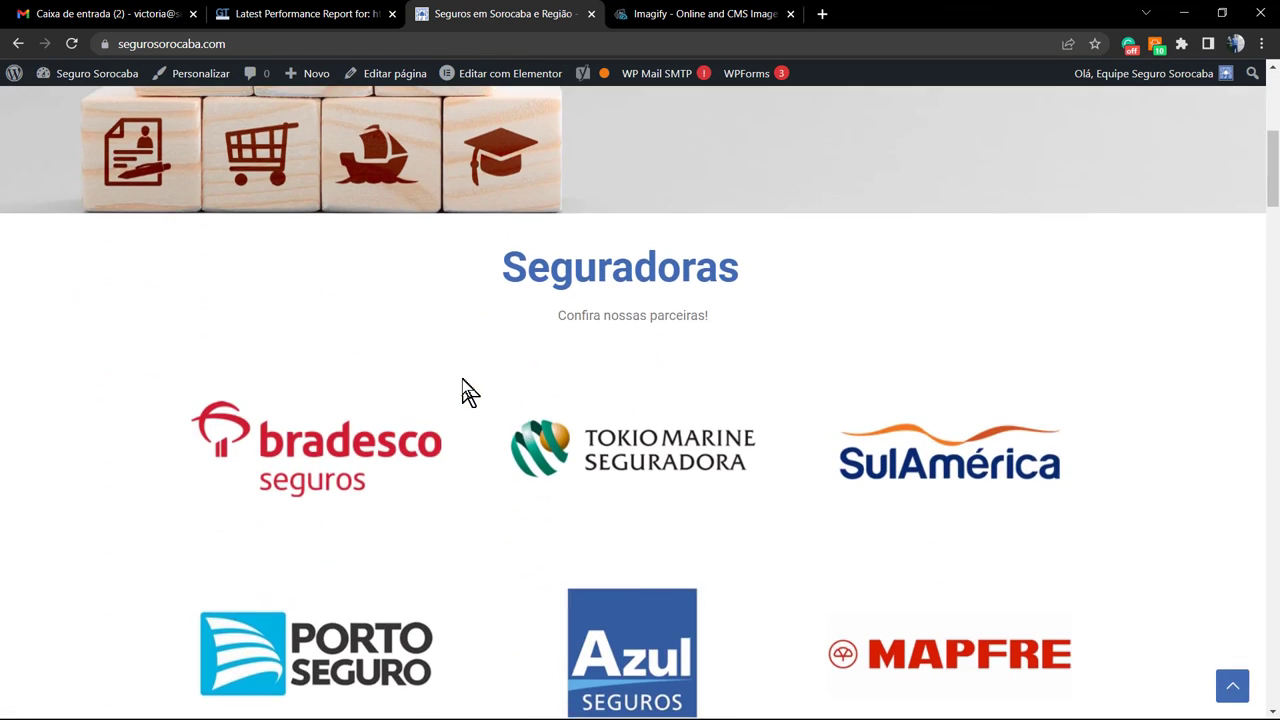
scroll(463, 381, "down", 6)
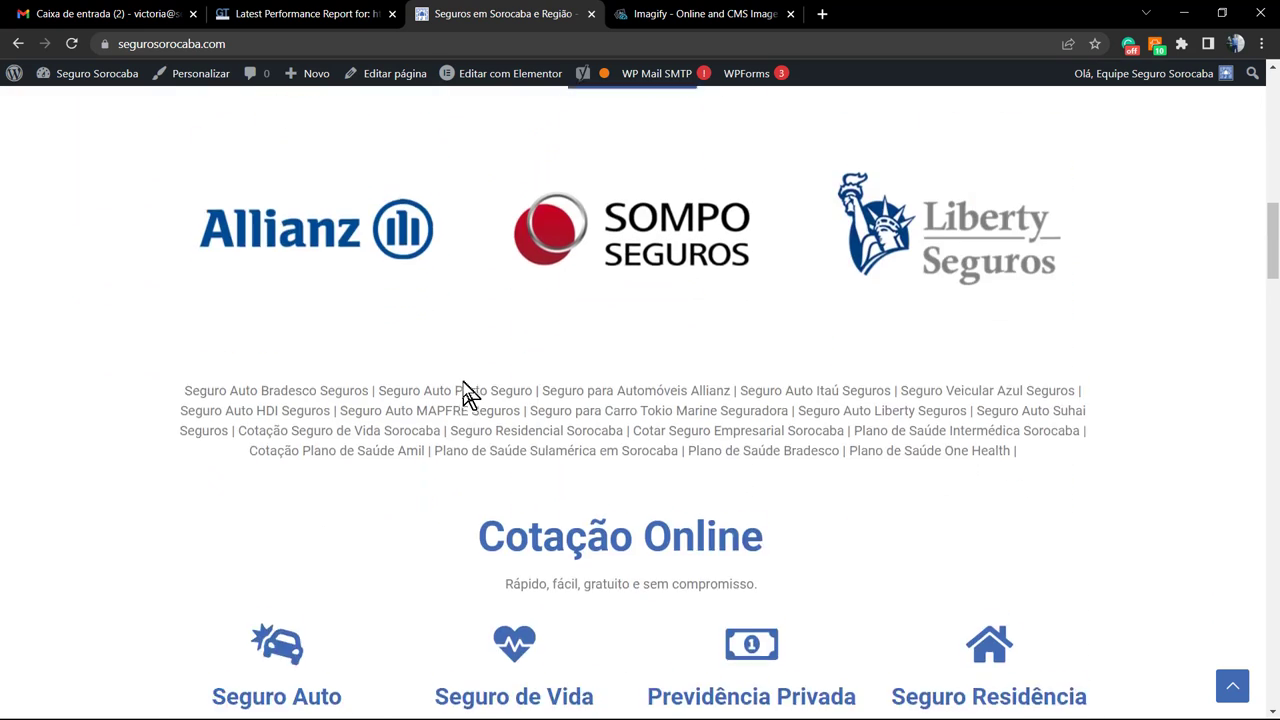
scroll(463, 390, "down", 8)
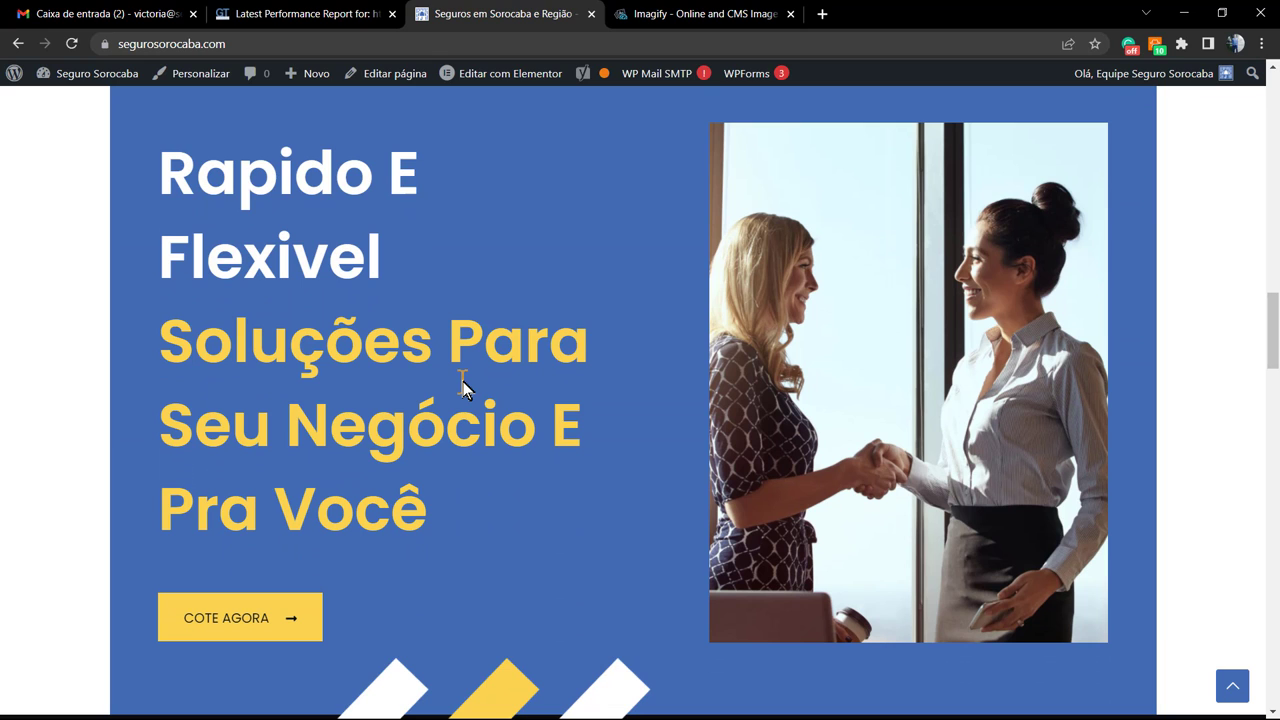
scroll(485, 441, "down", 3)
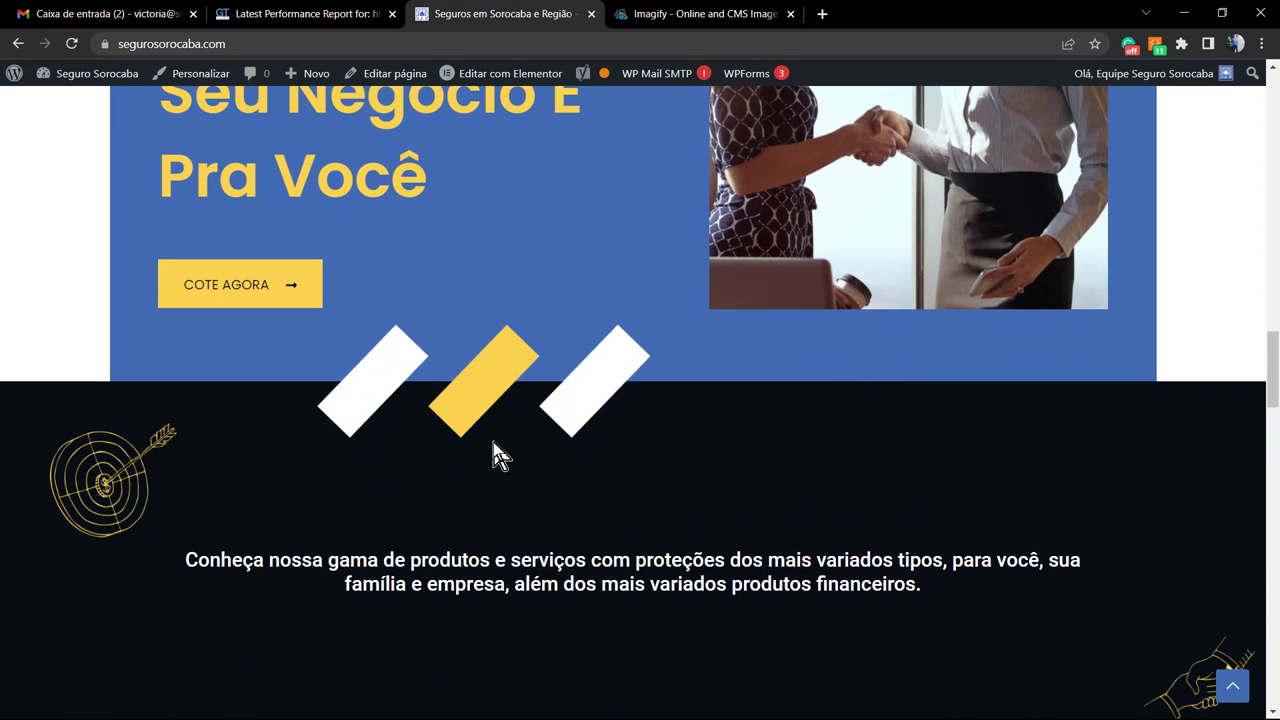
scroll(493, 442, "down", 2)
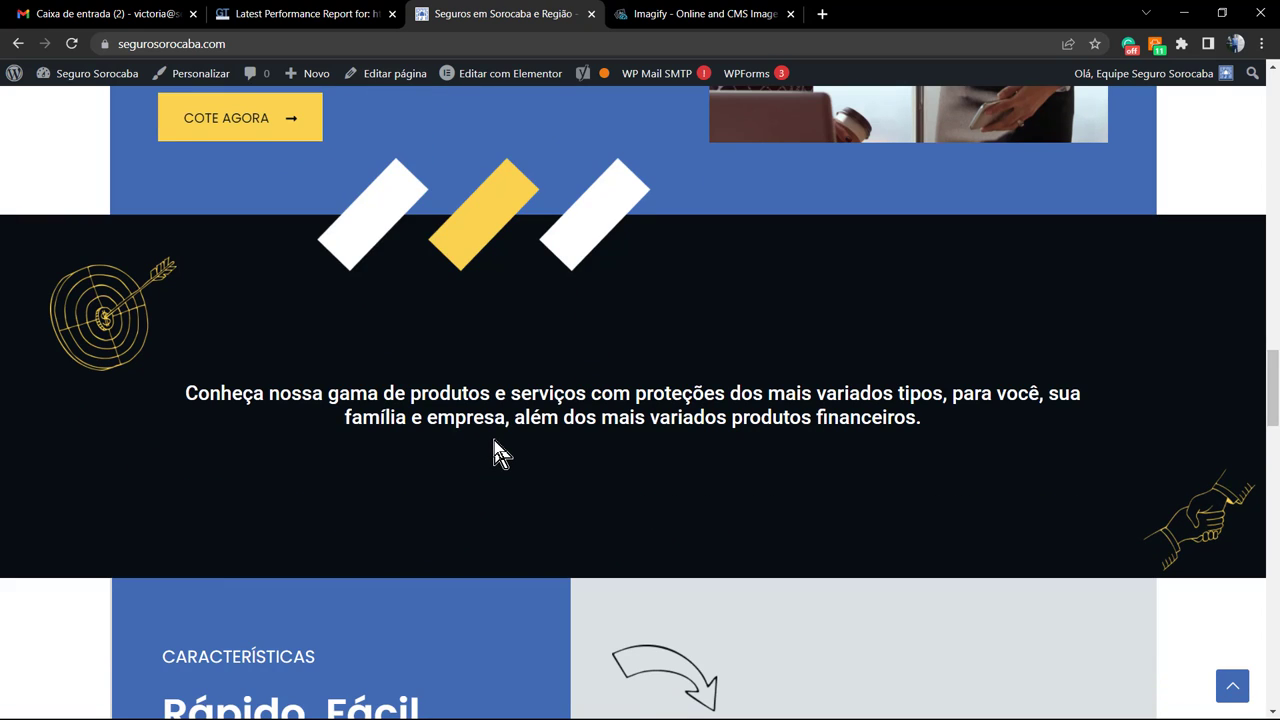
scroll(494, 451, "down", 3)
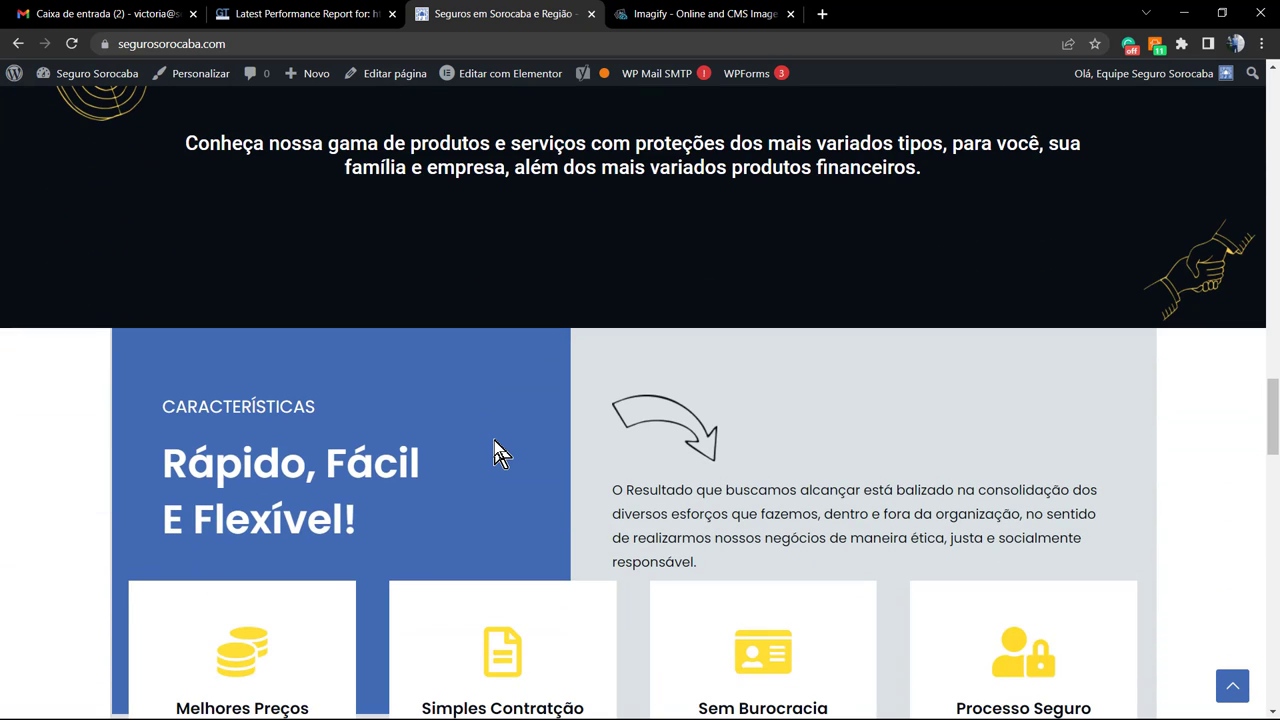
scroll(494, 451, "down", 7)
scroll(494, 440, "down", 6)
scroll(496, 440, "down", 6)
scroll(496, 440, "down", 4)
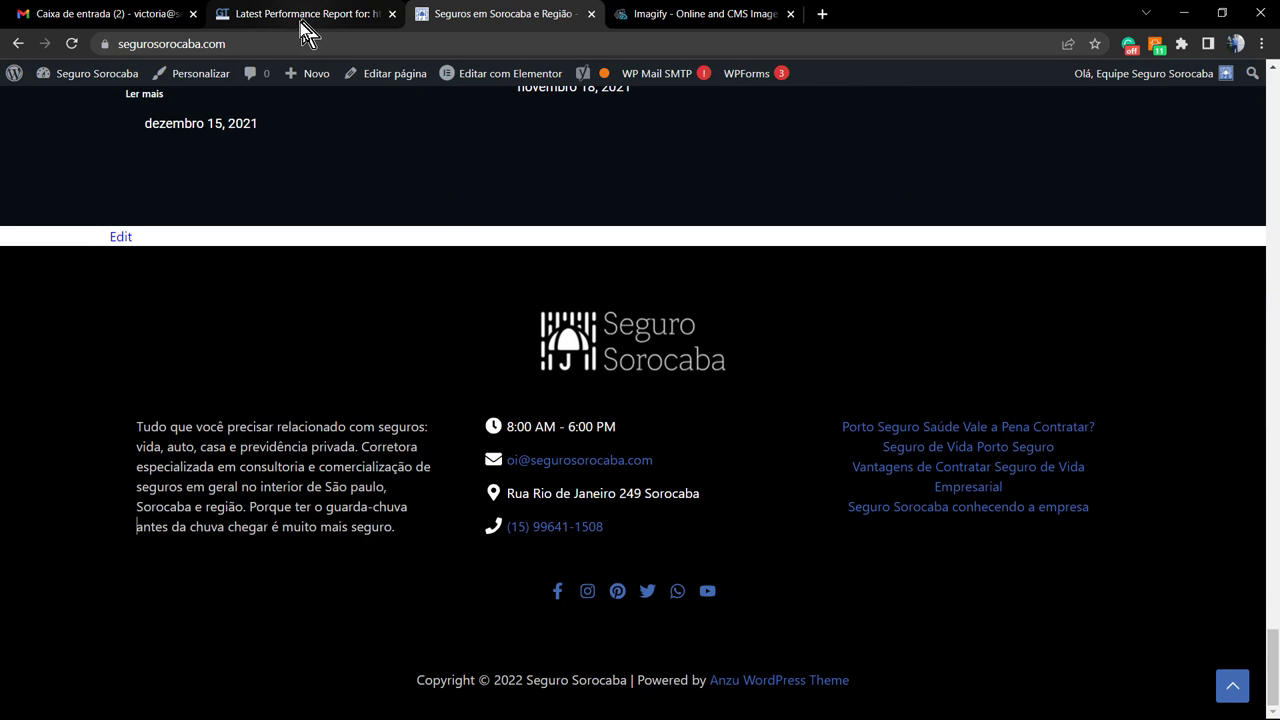
Review the GTmetrix performance report for segurosorocaba.com, including the grade, top issues and the image share of total page size.
left_click(302, 22)
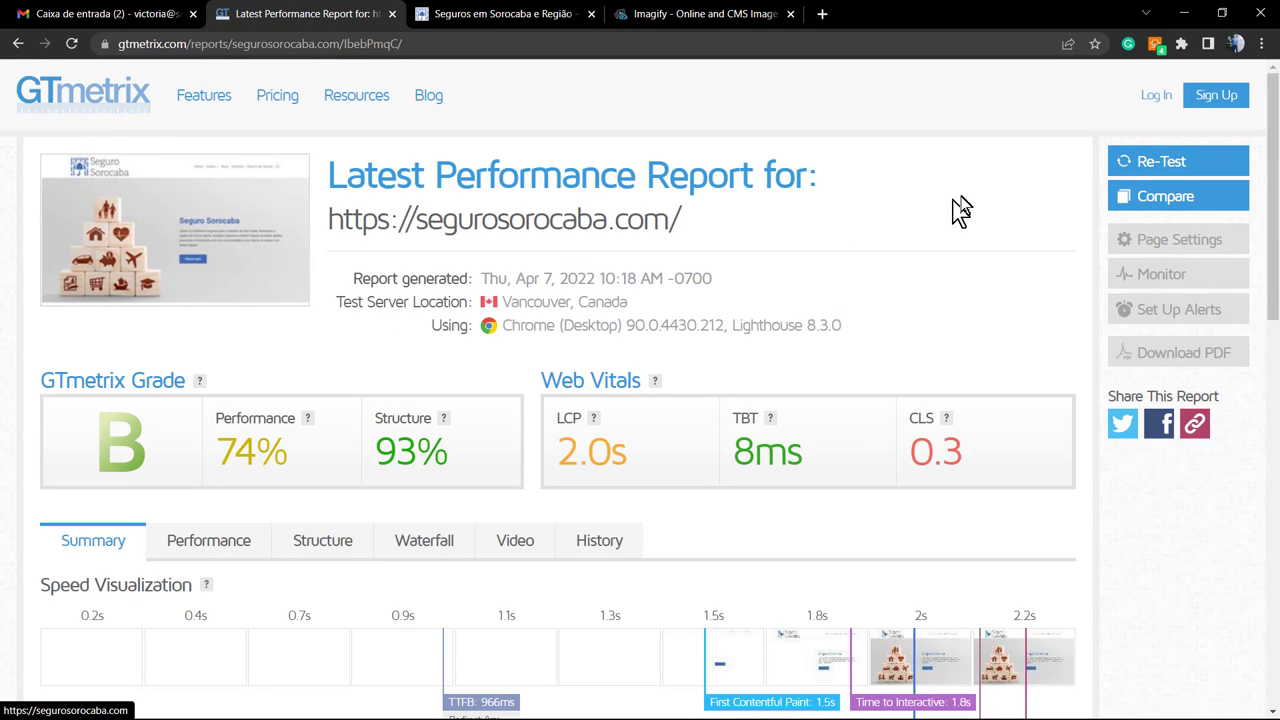
left_click(477, 26)
left_click(471, 43)
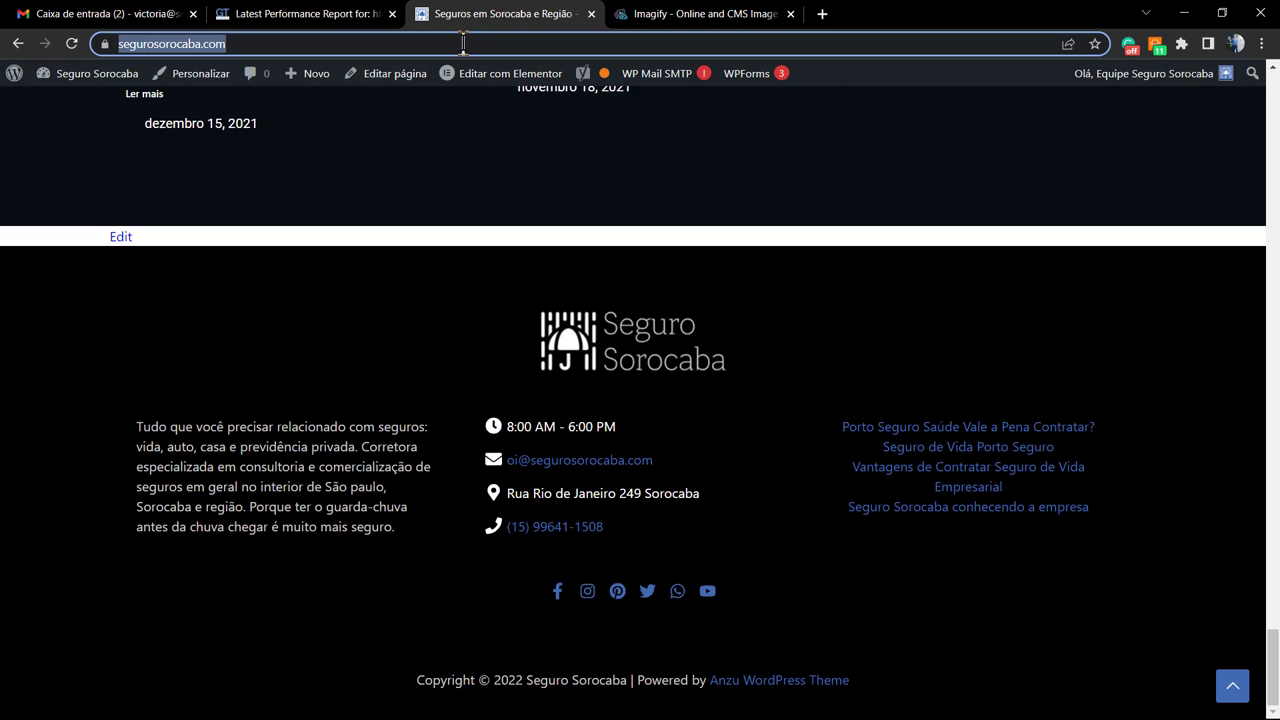
left_click(275, 18)
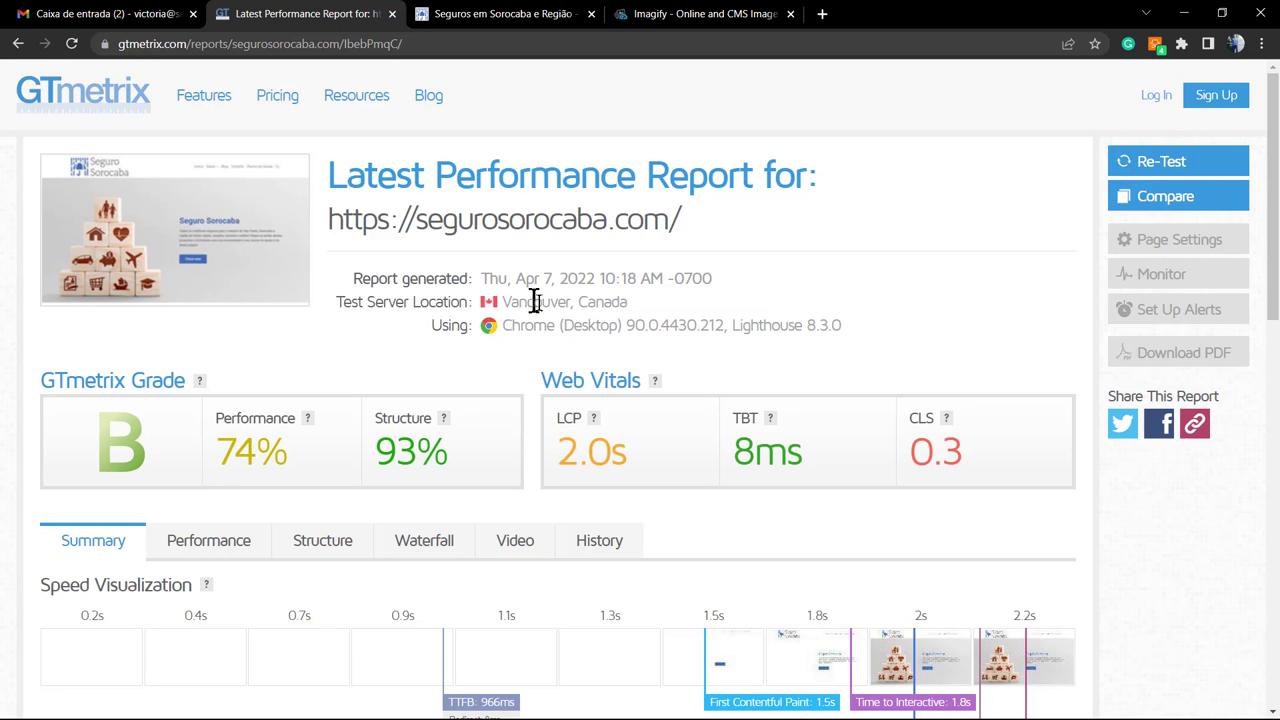
scroll(477, 366, "down", 4)
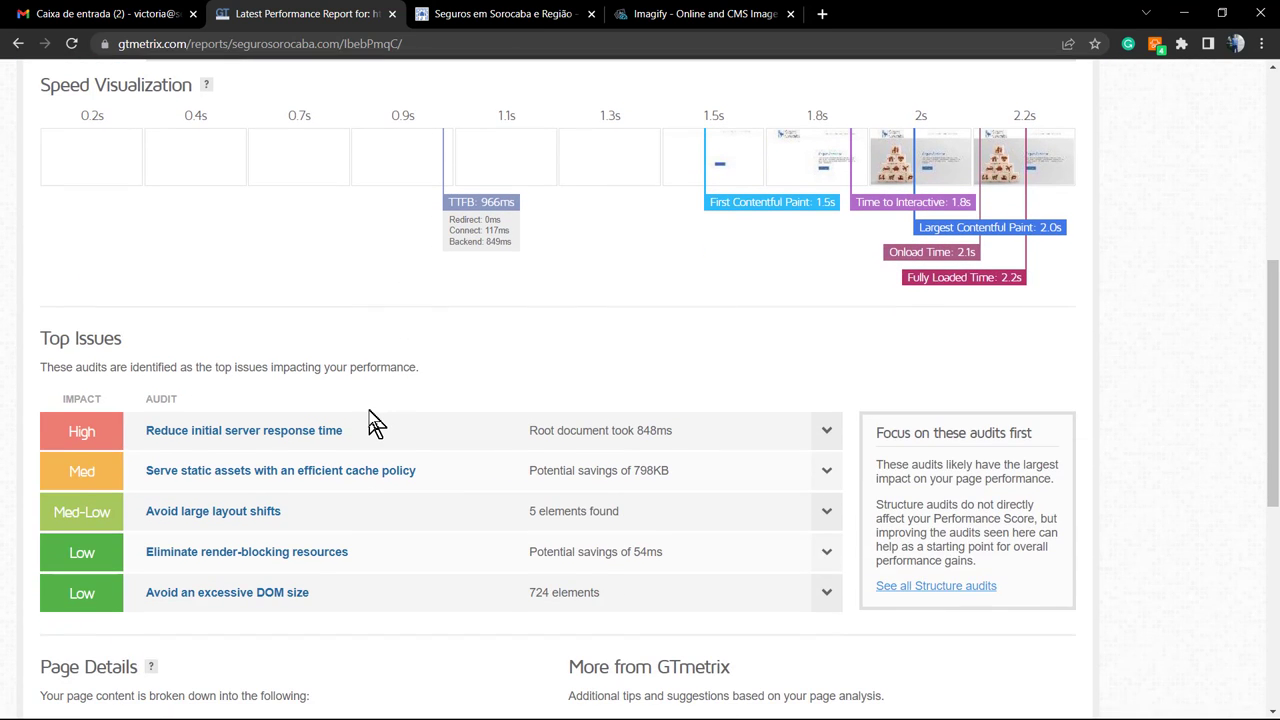
scroll(371, 423, "up", 5)
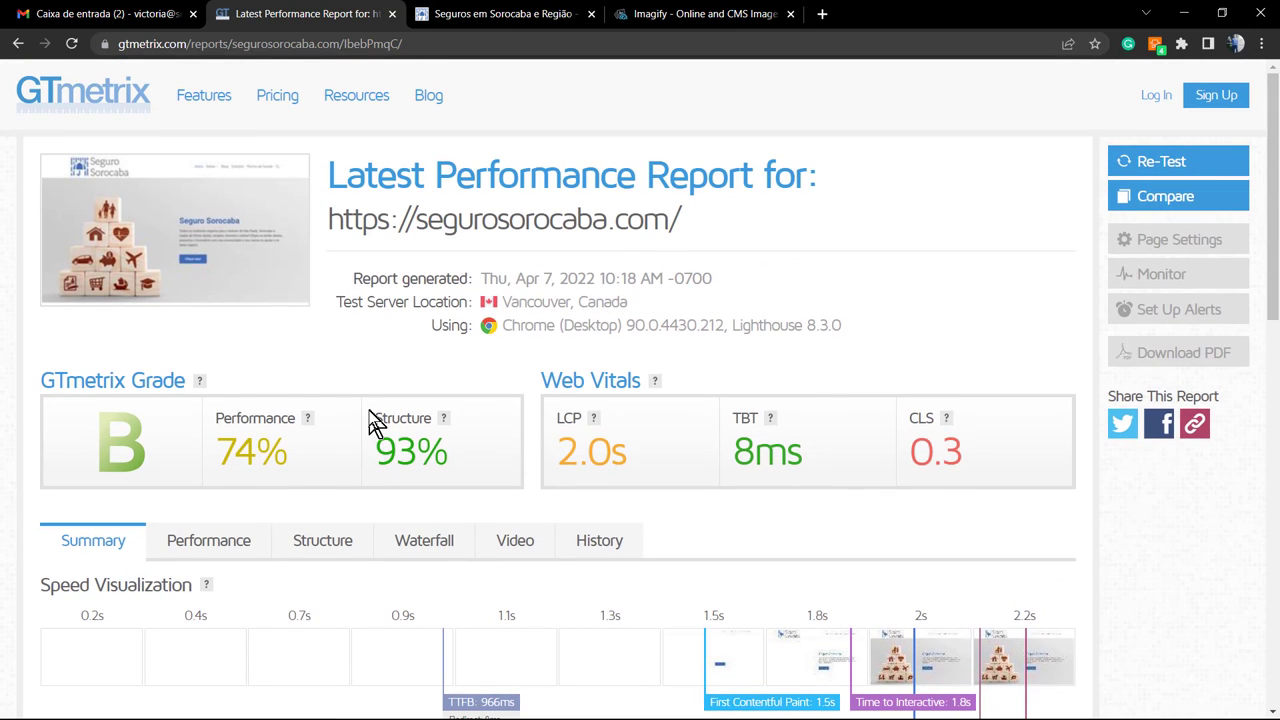
scroll(371, 423, "down", 1)
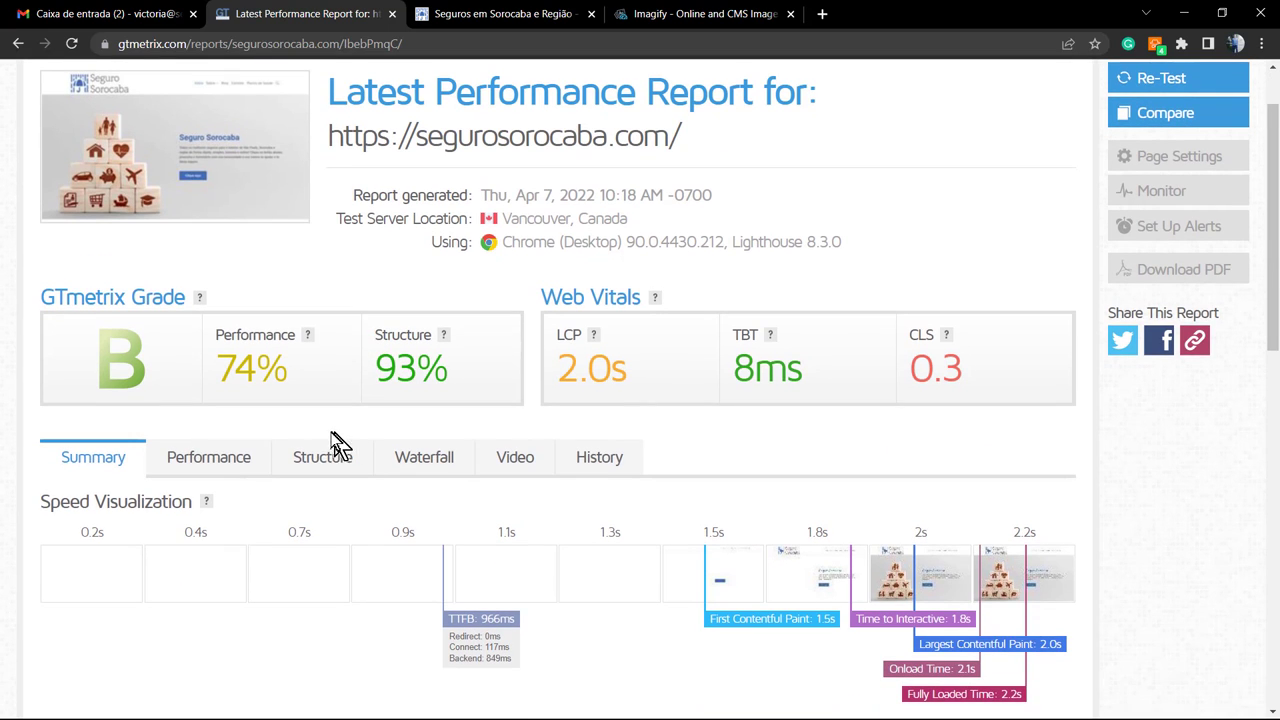
scroll(323, 430, "down", 5)
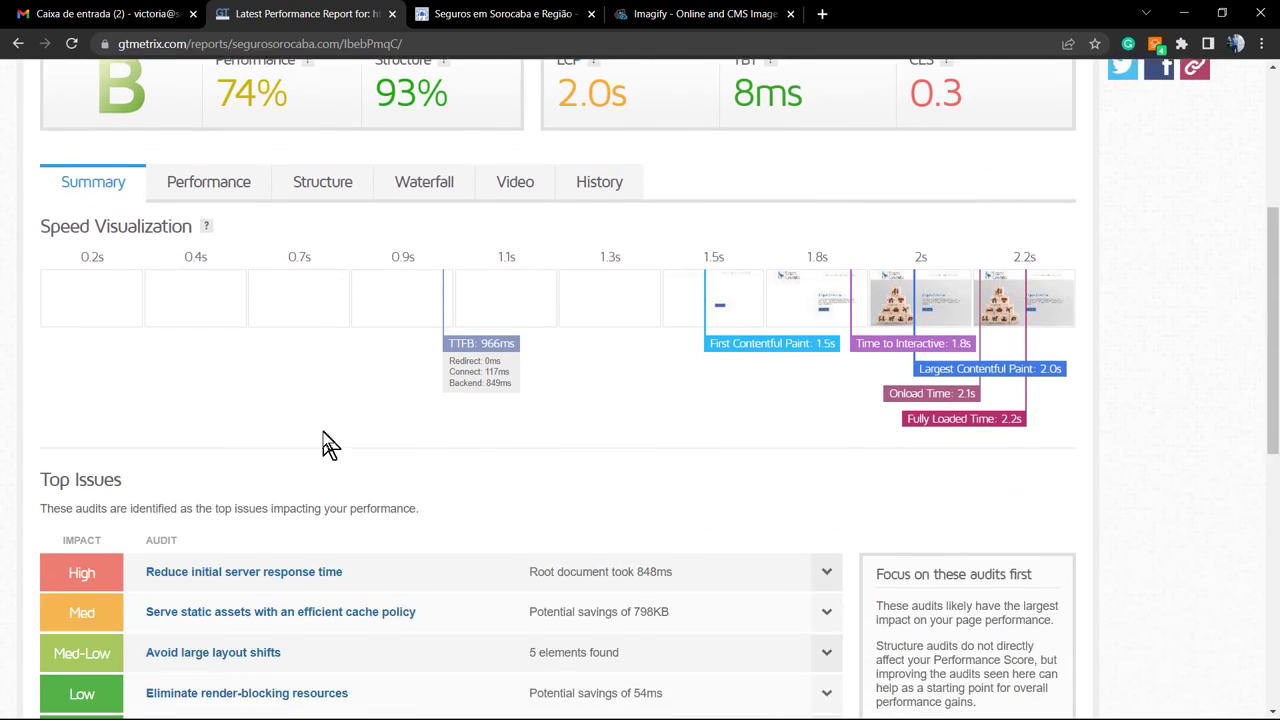
scroll(250, 478, "down", 4)
scroll(120, 460, "up", 2)
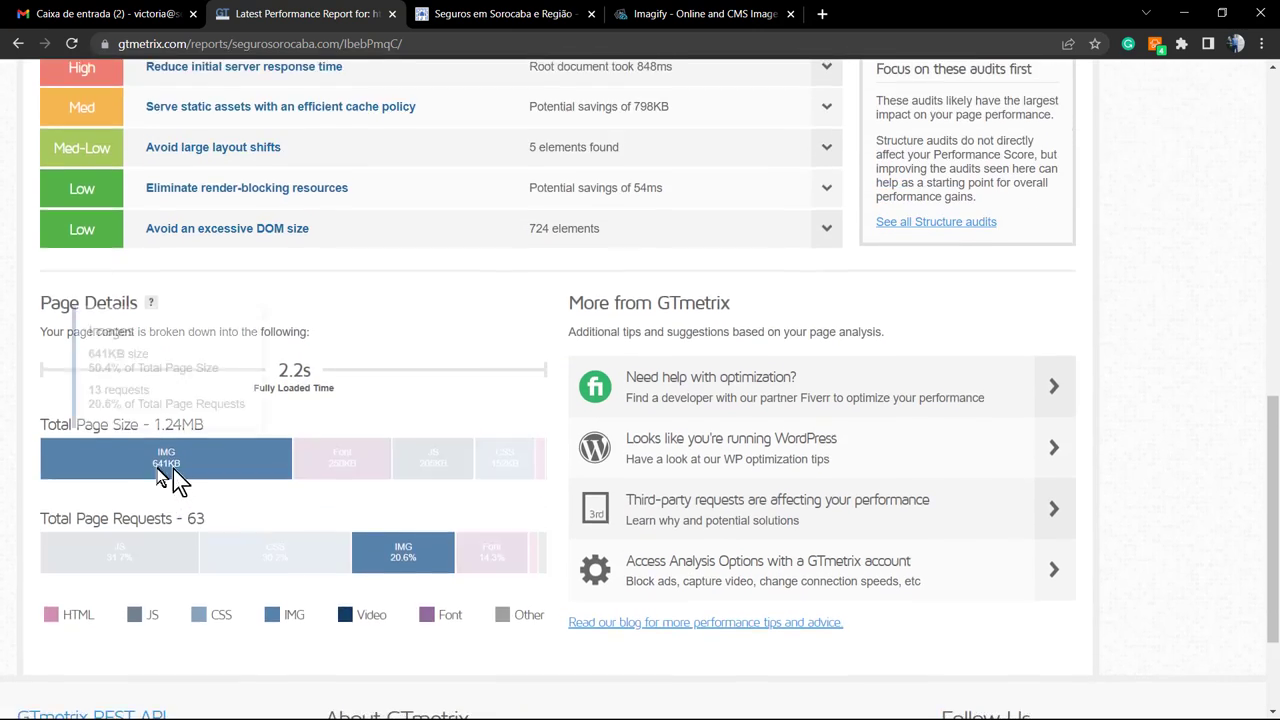
mouse_move(113, 478)
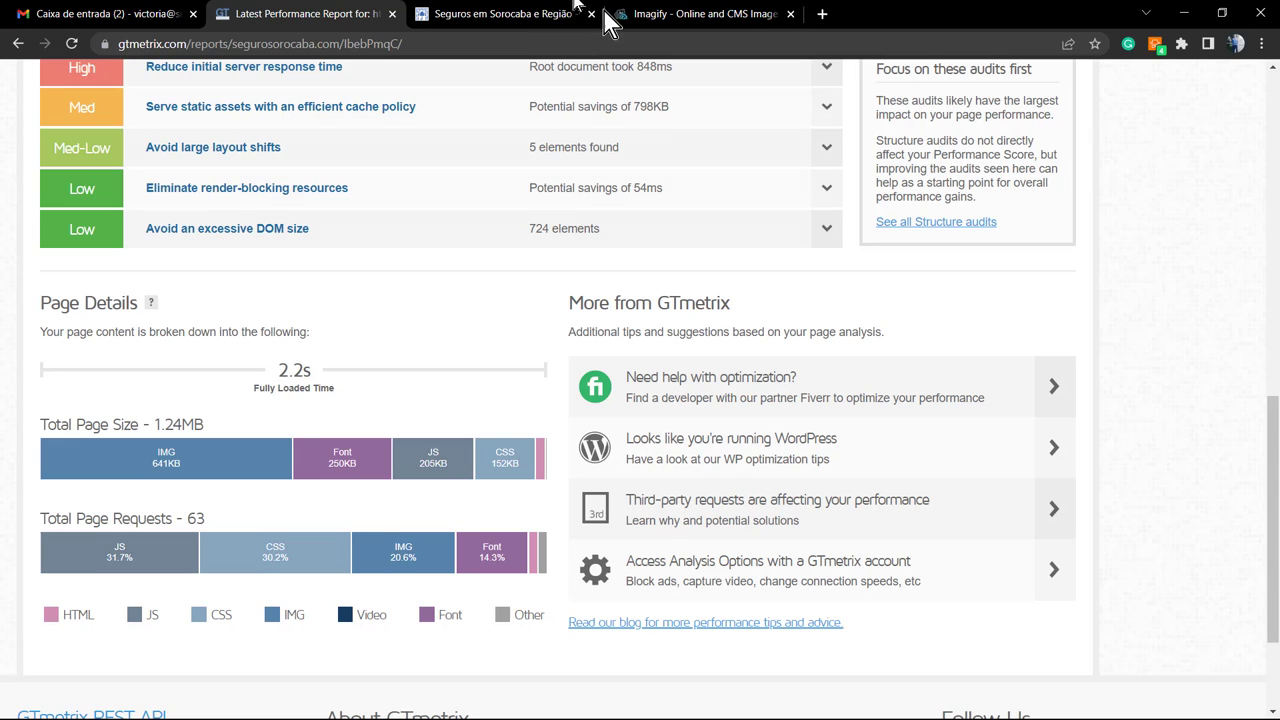
Return to the Seguro Sorocaba homepage and examine its logos, photos and hero banner as candidates for image optimization.
left_click(530, 15)
scroll(449, 457, "up", 10)
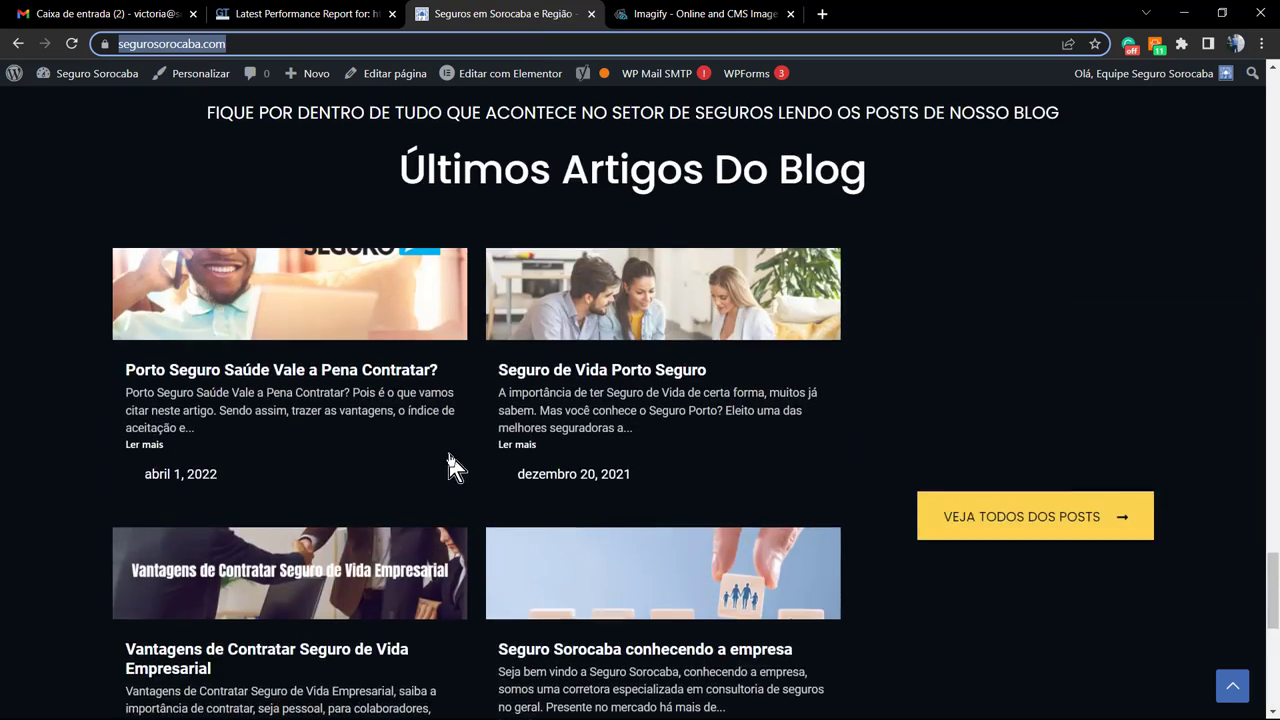
scroll(449, 461, "up", 20)
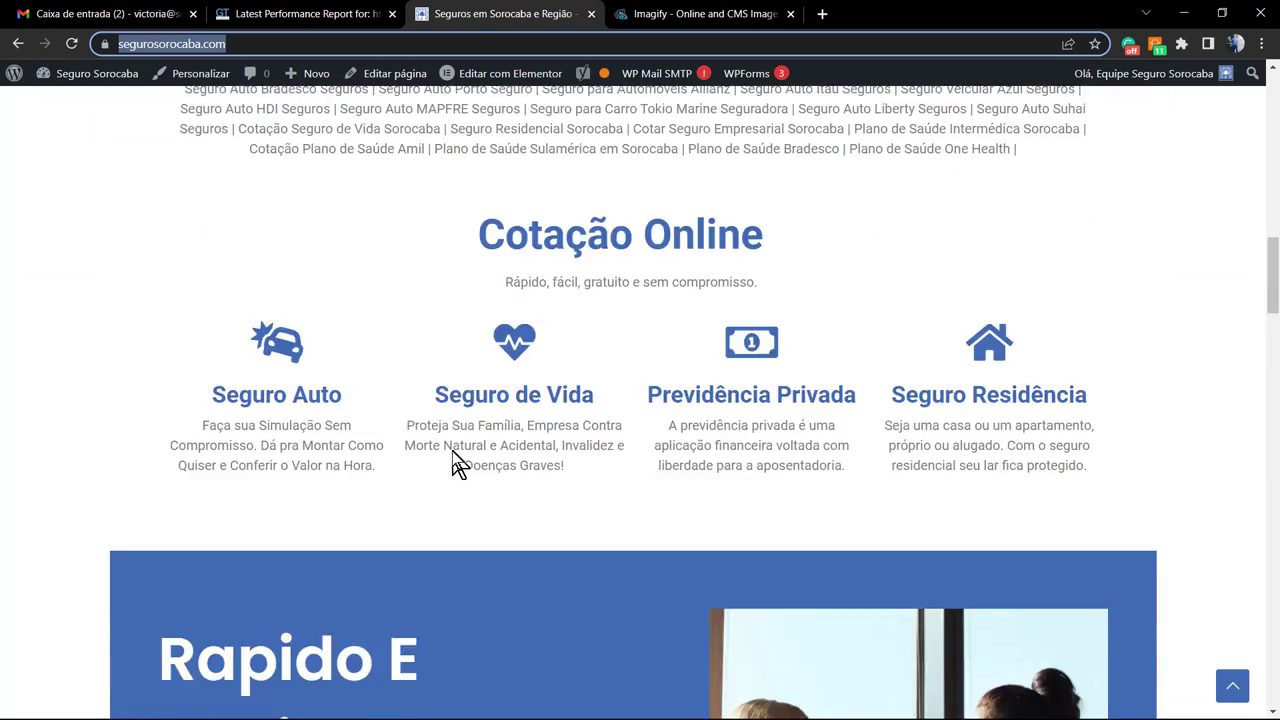
scroll(452, 466, "up", 4)
scroll(452, 466, "down", 5)
scroll(456, 470, "down", 8)
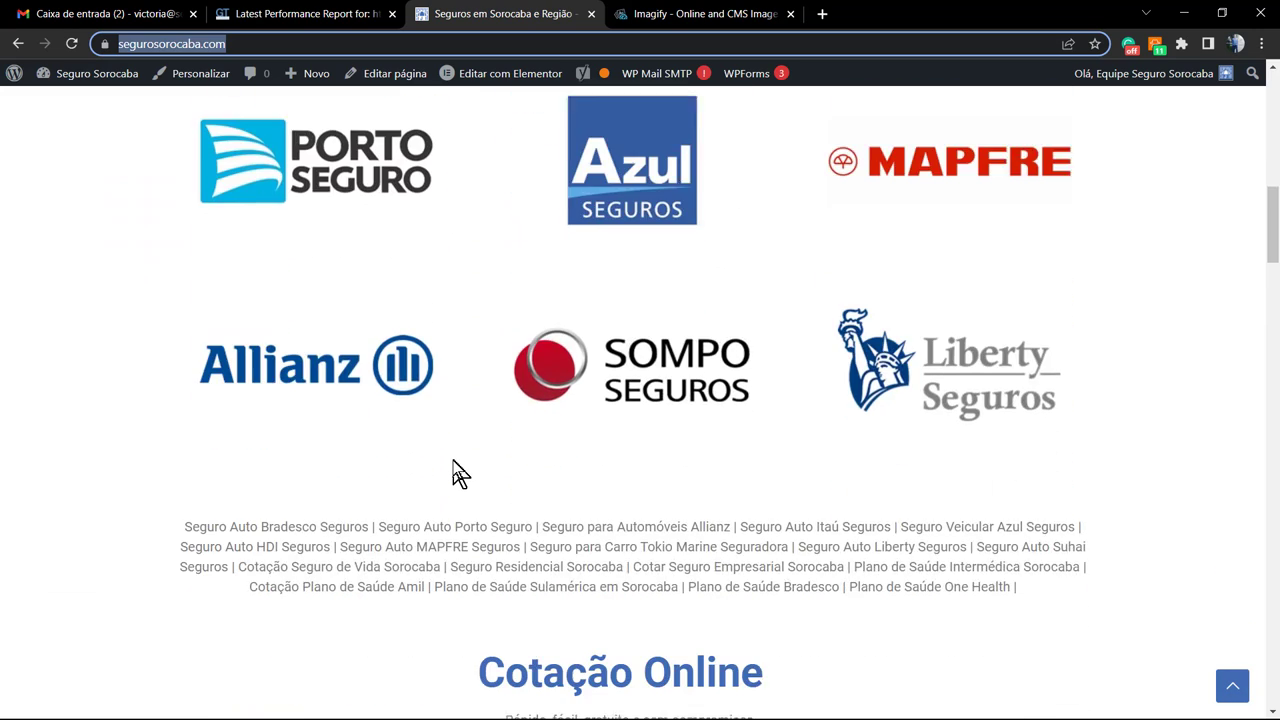
scroll(456, 472, "down", 15)
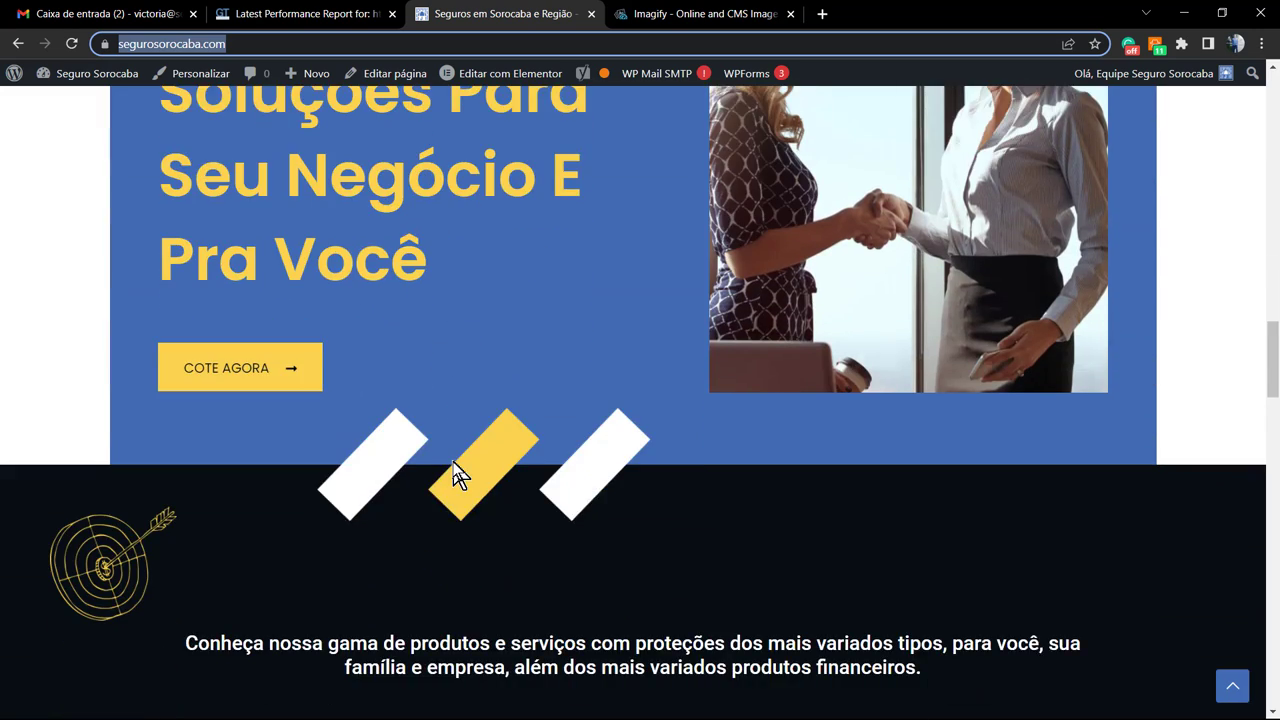
scroll(456, 472, "down", 6)
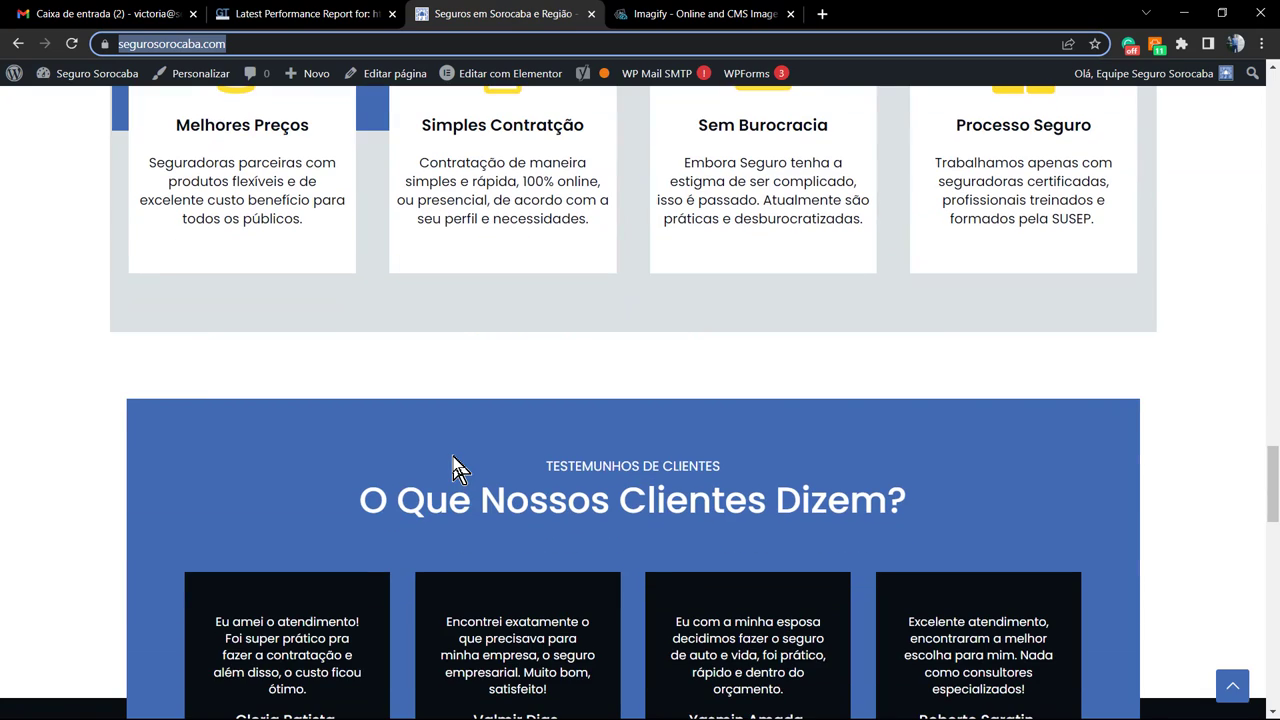
scroll(456, 470, "up", 20)
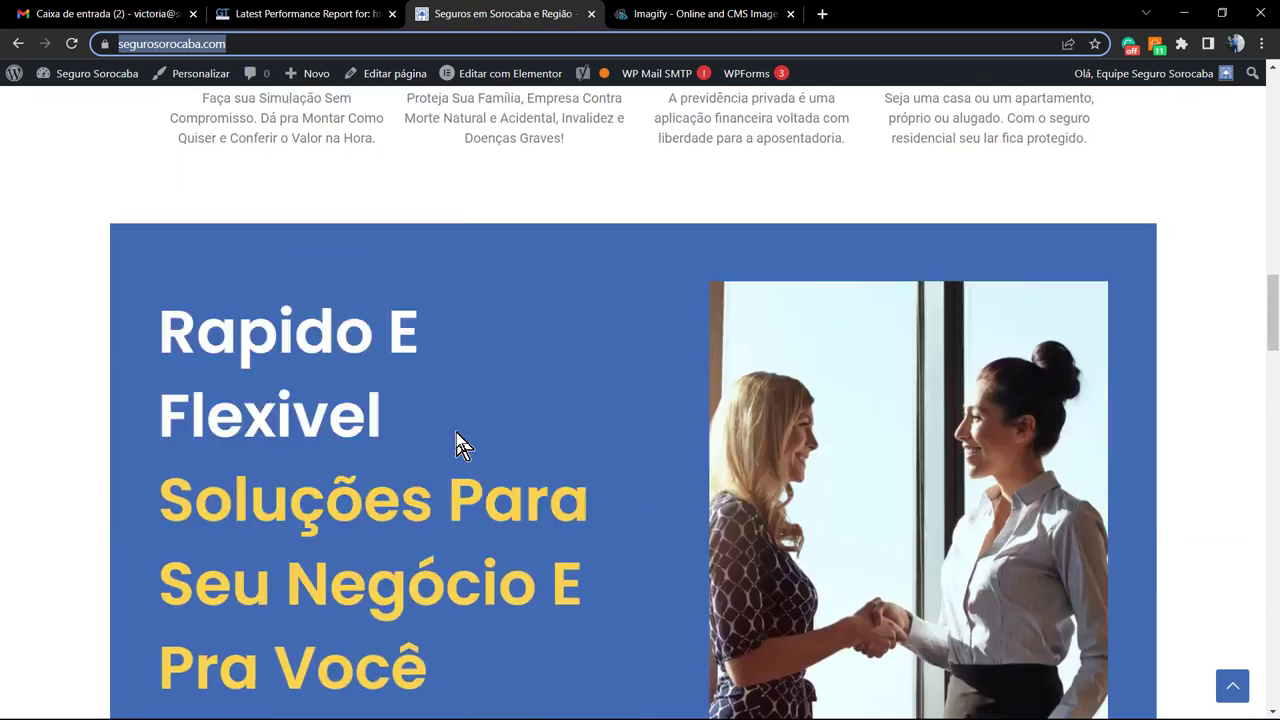
scroll(455, 441, "up", 3)
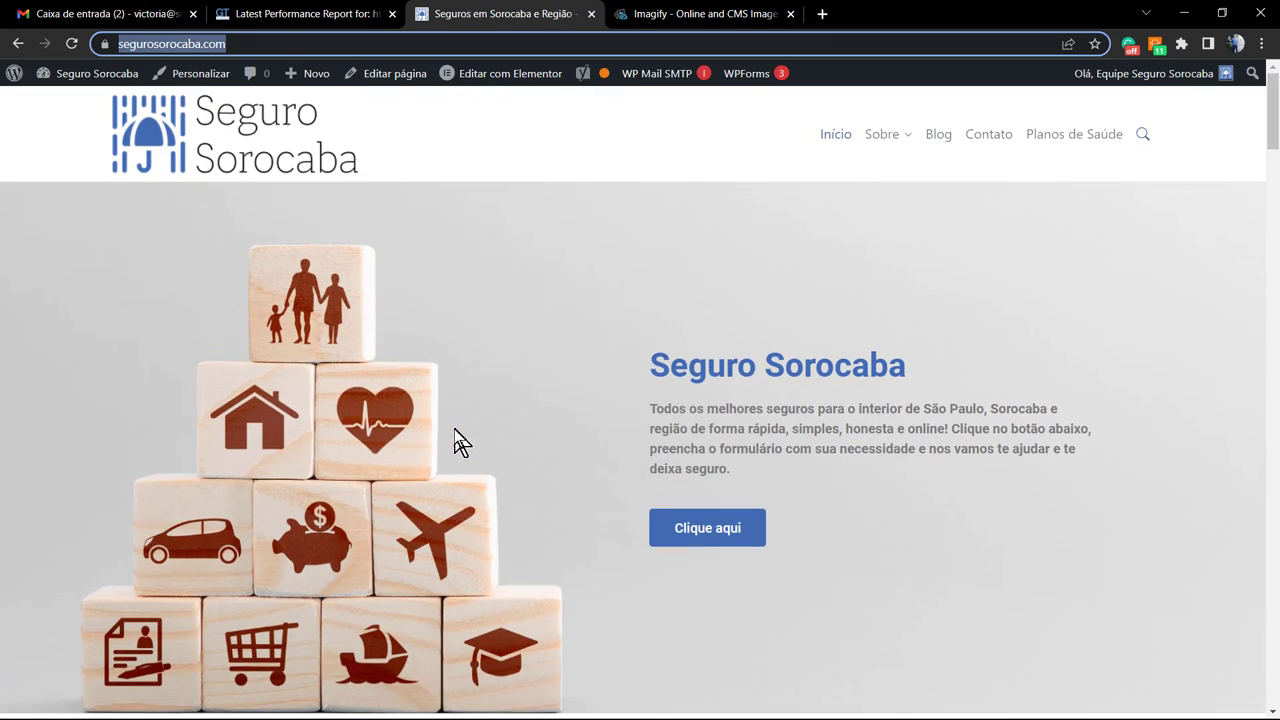
scroll(456, 443, "down", 5)
scroll(455, 443, "up", 5)
scroll(487, 395, "down", 2)
scroll(520, 386, "up", 2)
scroll(573, 345, "down", 4)
scroll(571, 349, "up", 4)
Open the Seguro Sorocaba site's WordPress dashboard and go to the page for adding new plugins.
left_click(786, 8)
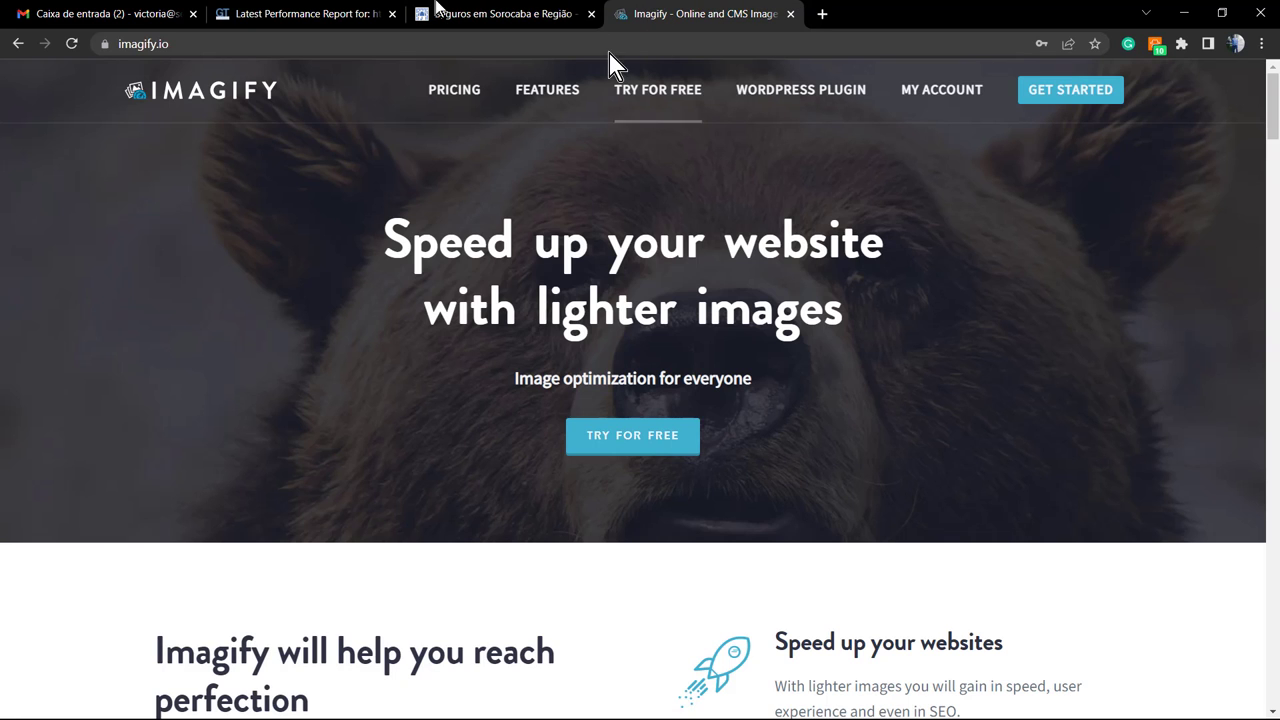
left_click(423, 12)
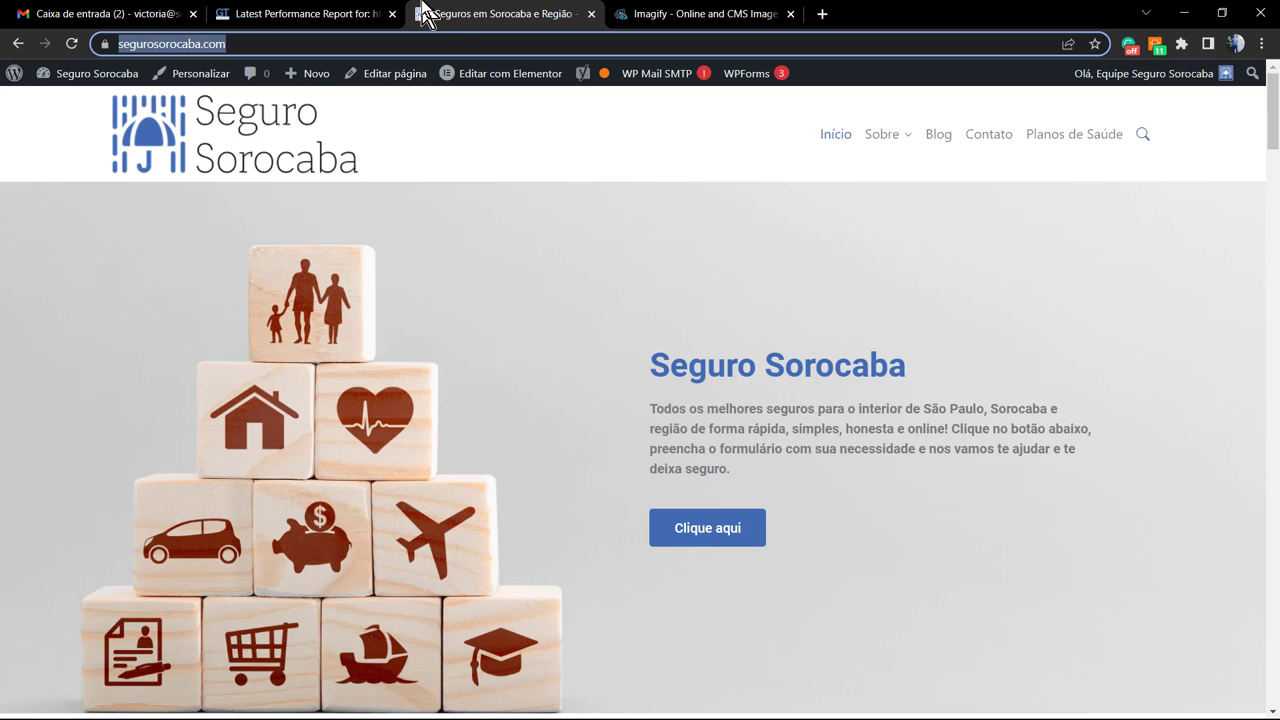
mouse_move(88, 82)
left_click(68, 106)
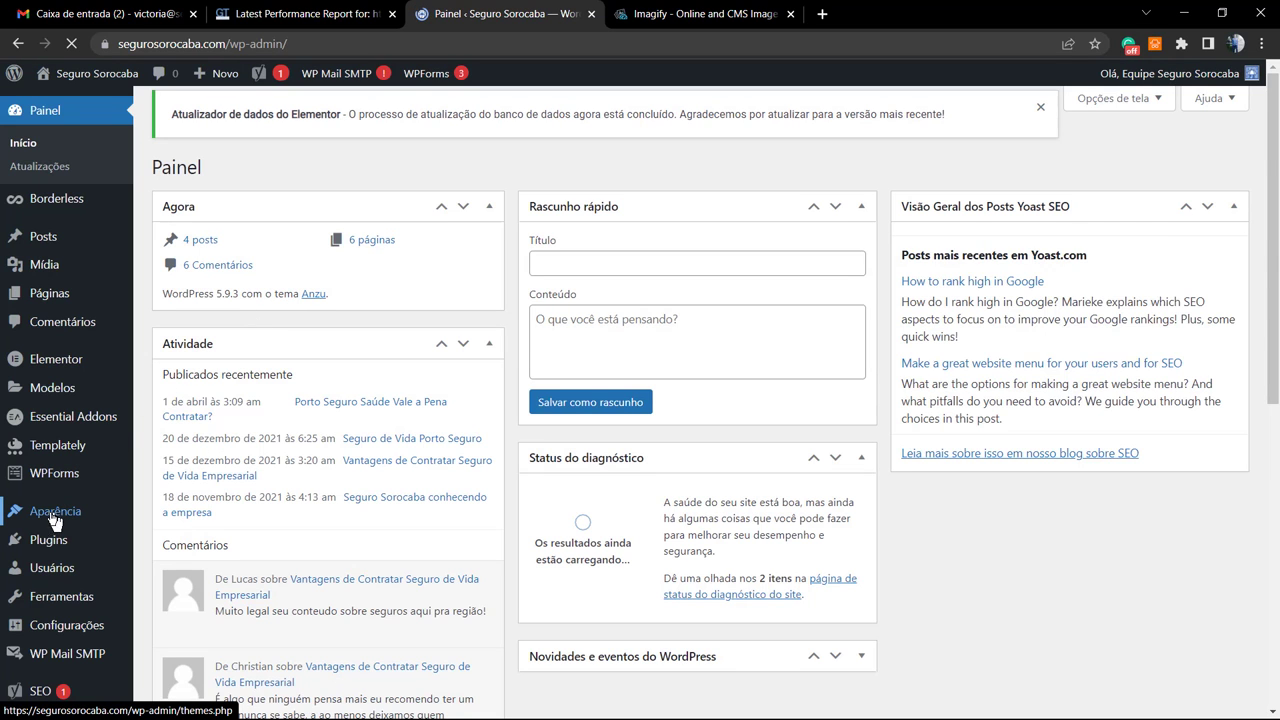
mouse_move(72, 545)
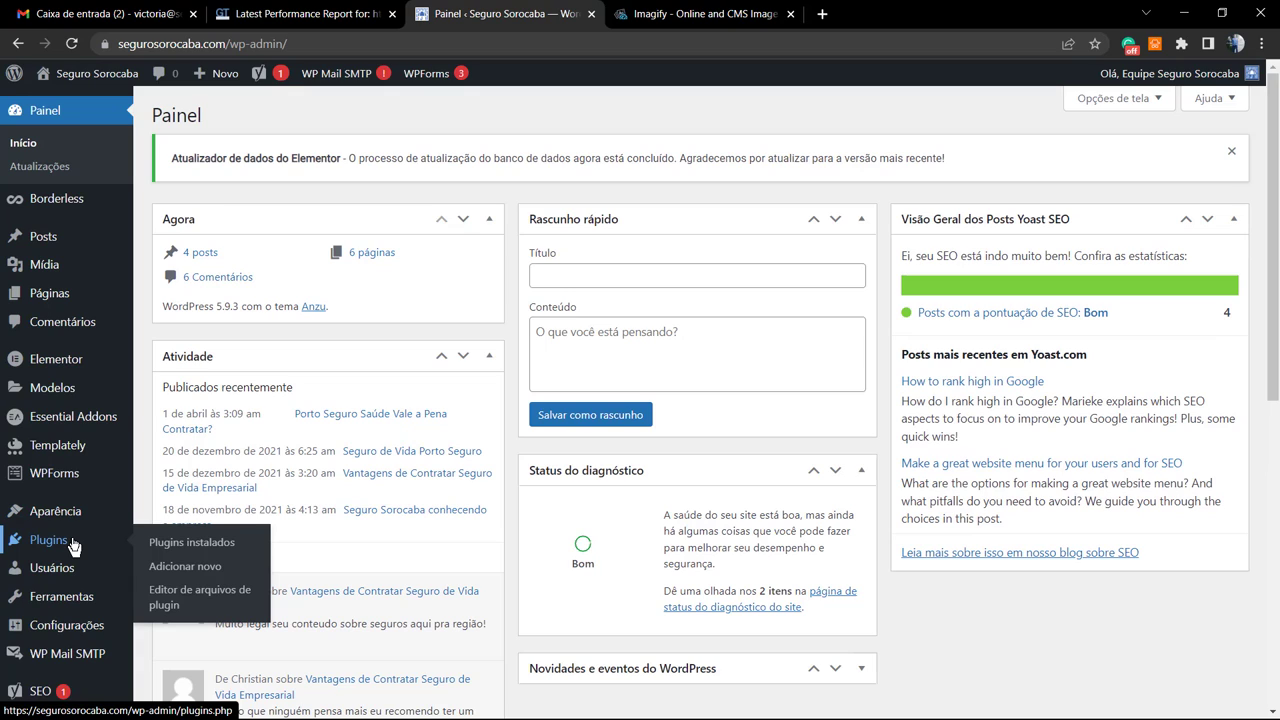
left_click(200, 570)
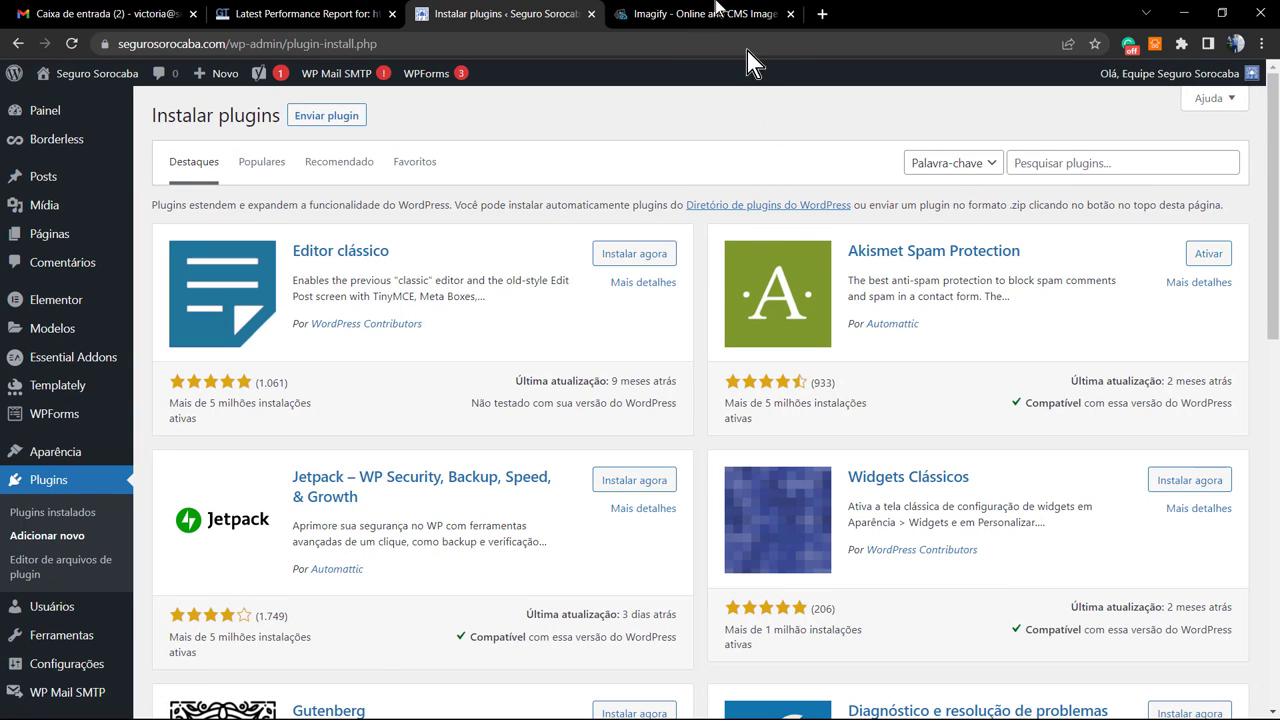
Check the plugin's name on the Imagify website, and search the WordPress plugin directory for "imagify".
left_click(706, 18)
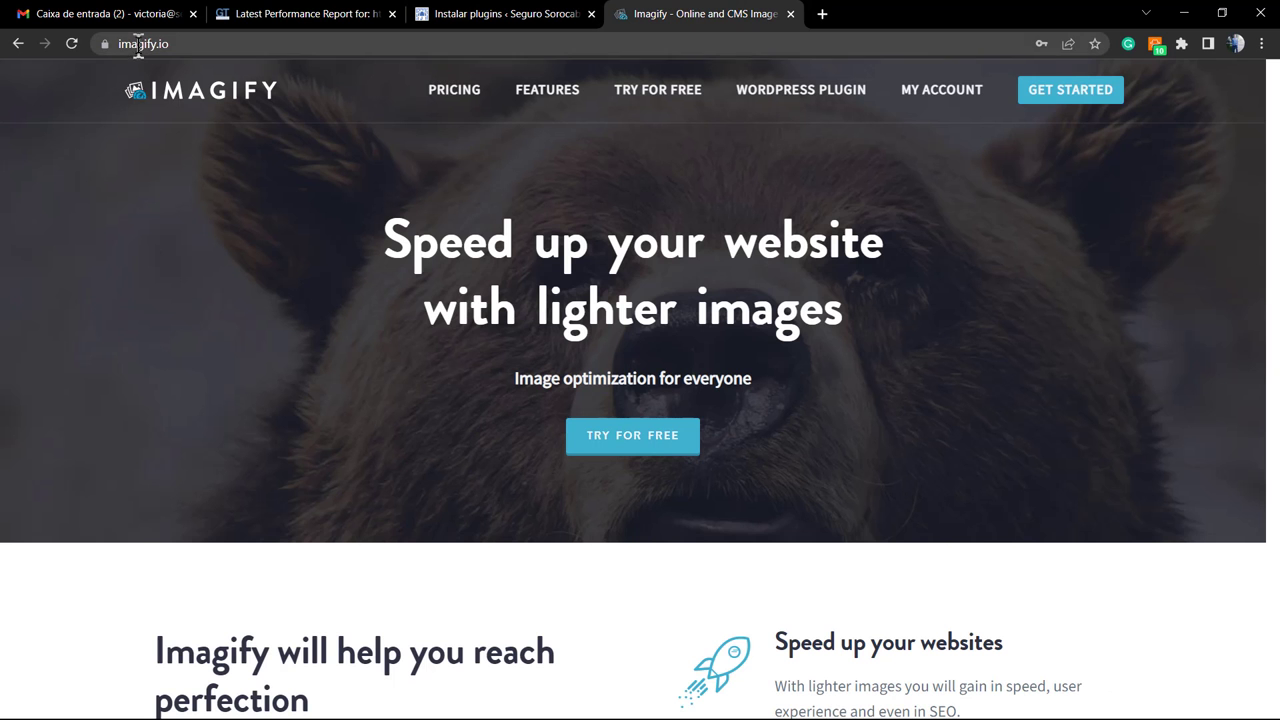
left_click(128, 43)
left_click(560, 14)
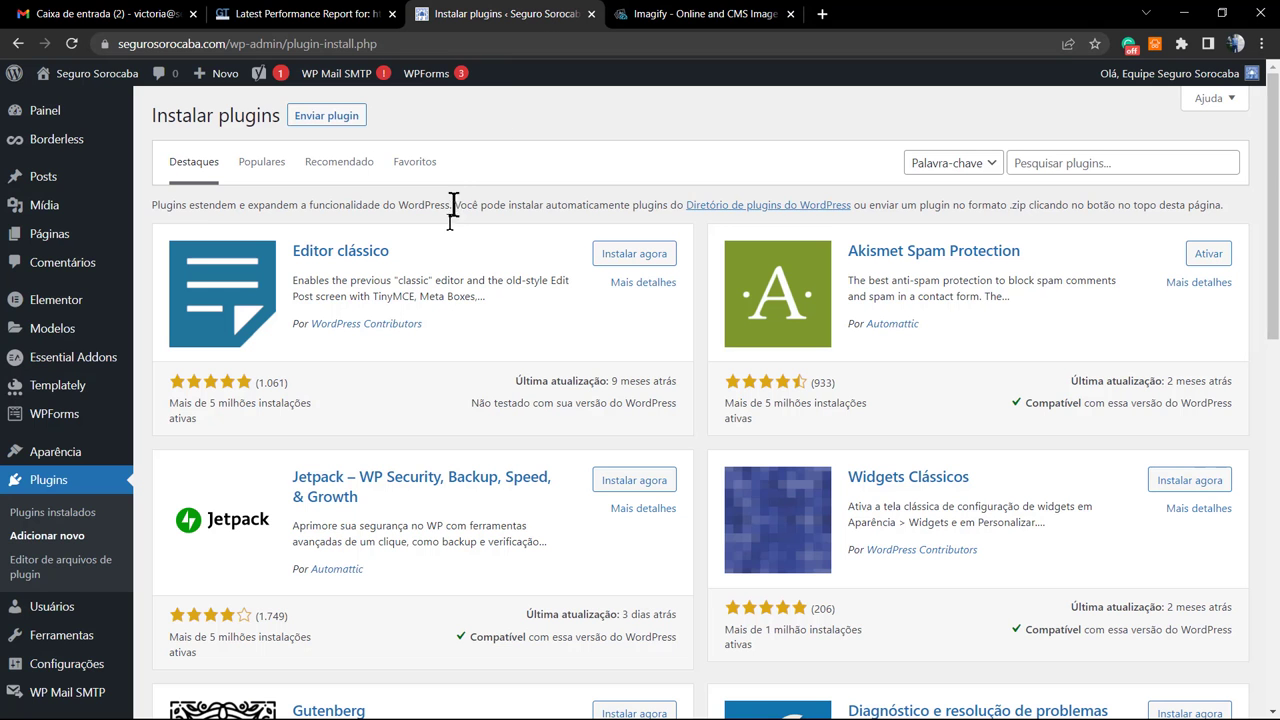
left_click(1094, 165)
type("imagify")
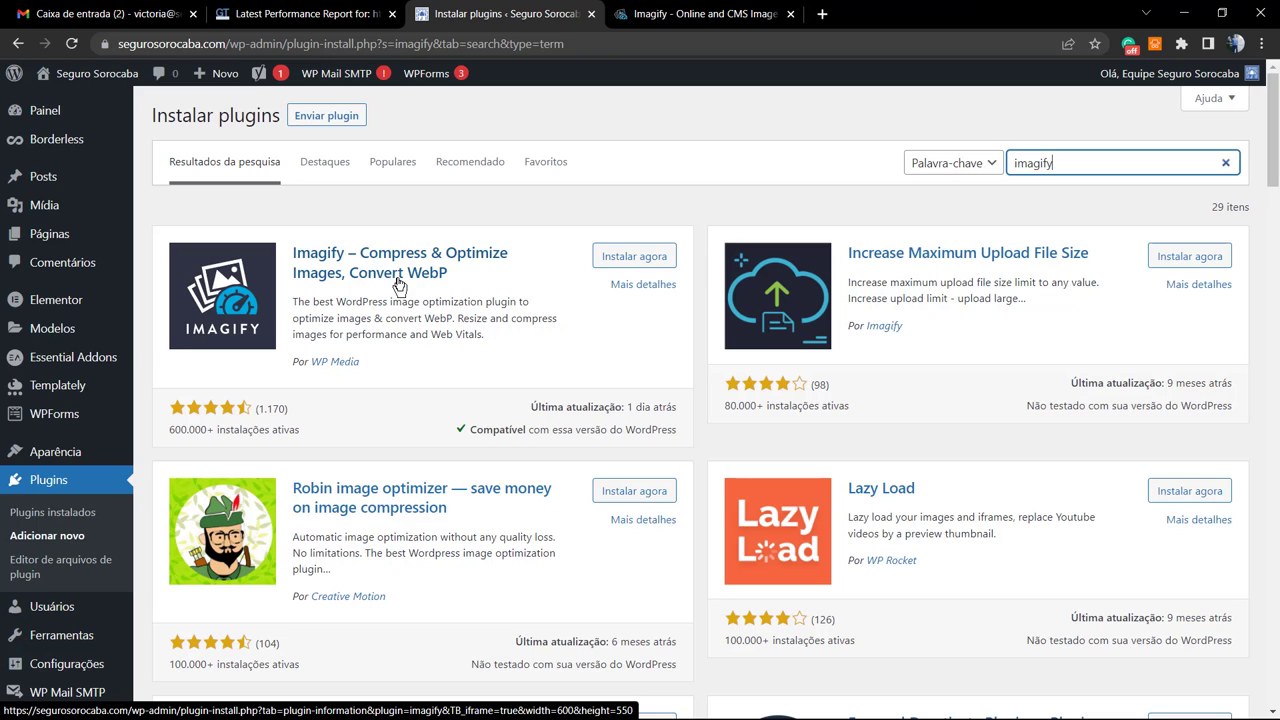
Install and activate the "Imagify – Compress & Optimize Images, Convert WebP" plugin.
left_click(627, 260)
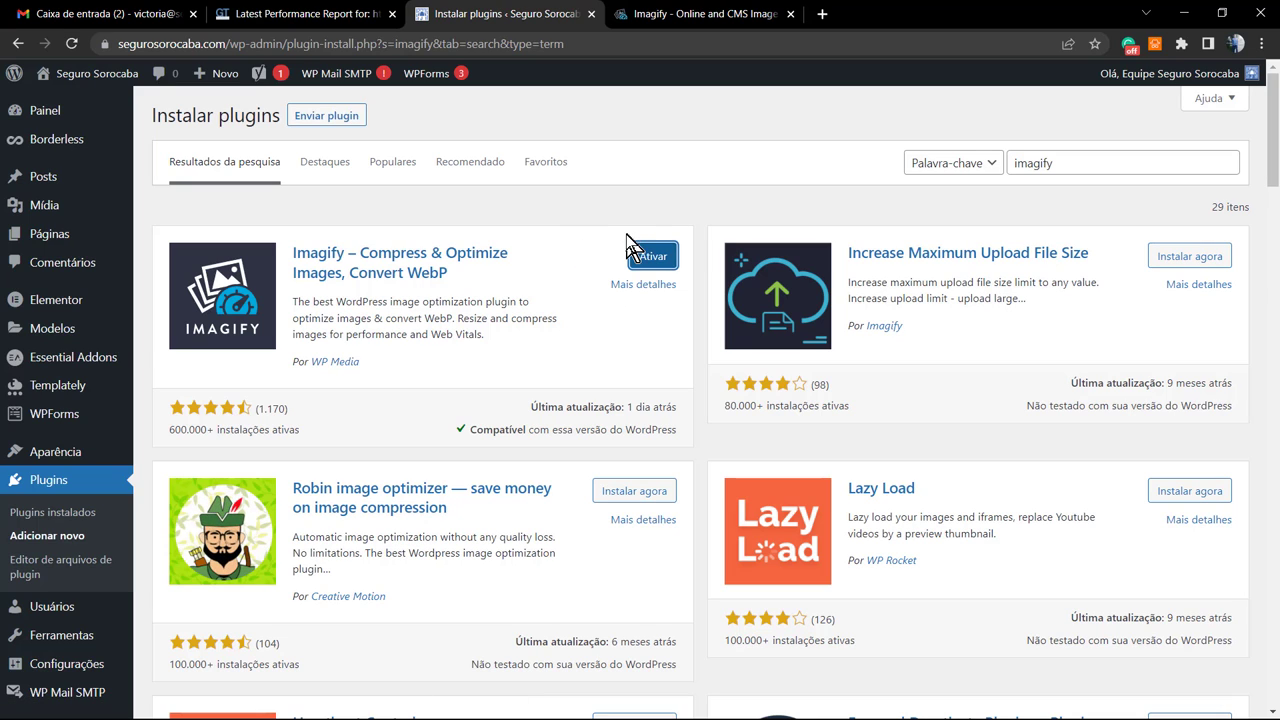
left_click(652, 258)
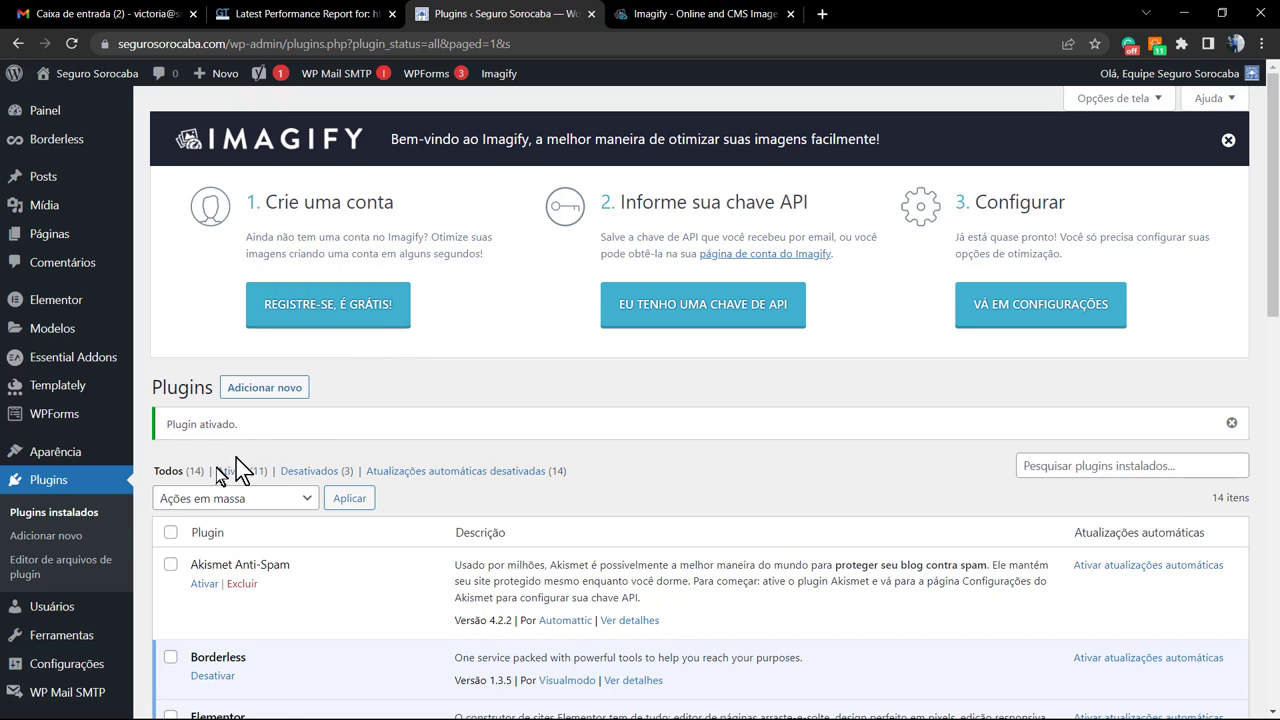
scroll(150, 530, "down", 3)
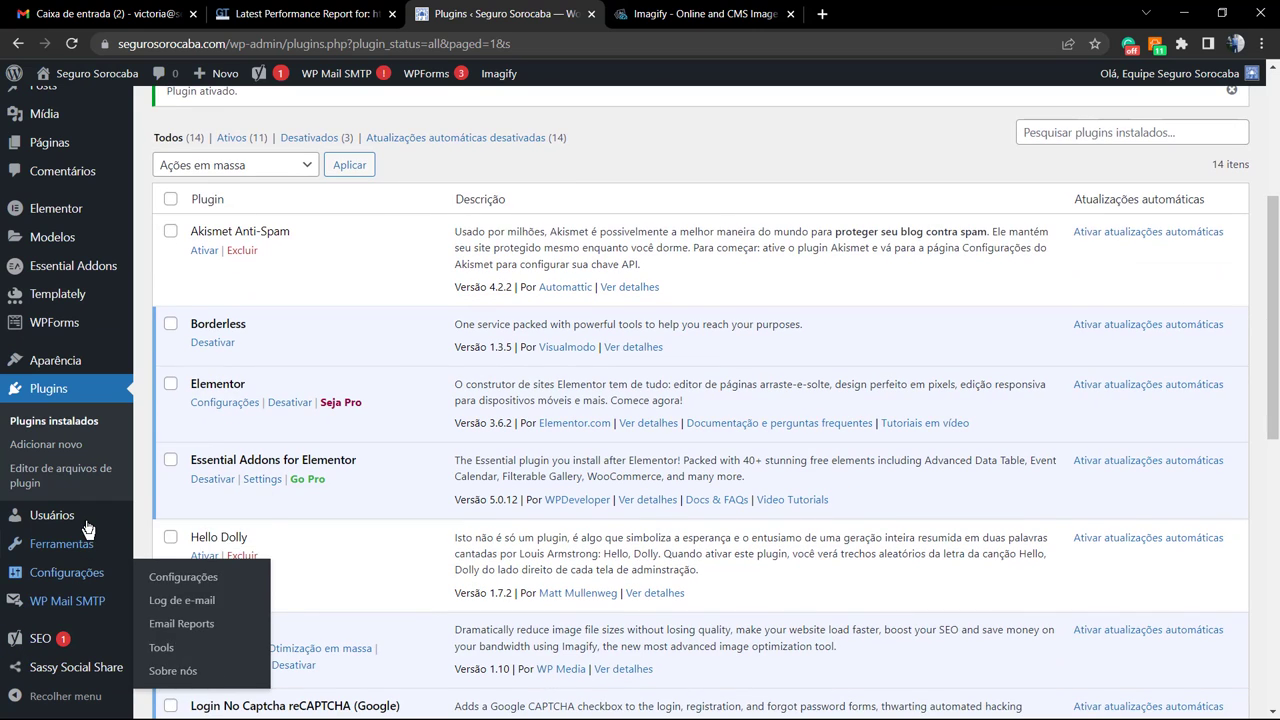
Set the site language to English (UK) in the WordPress general settings and save the changes.
mouse_move(72, 578)
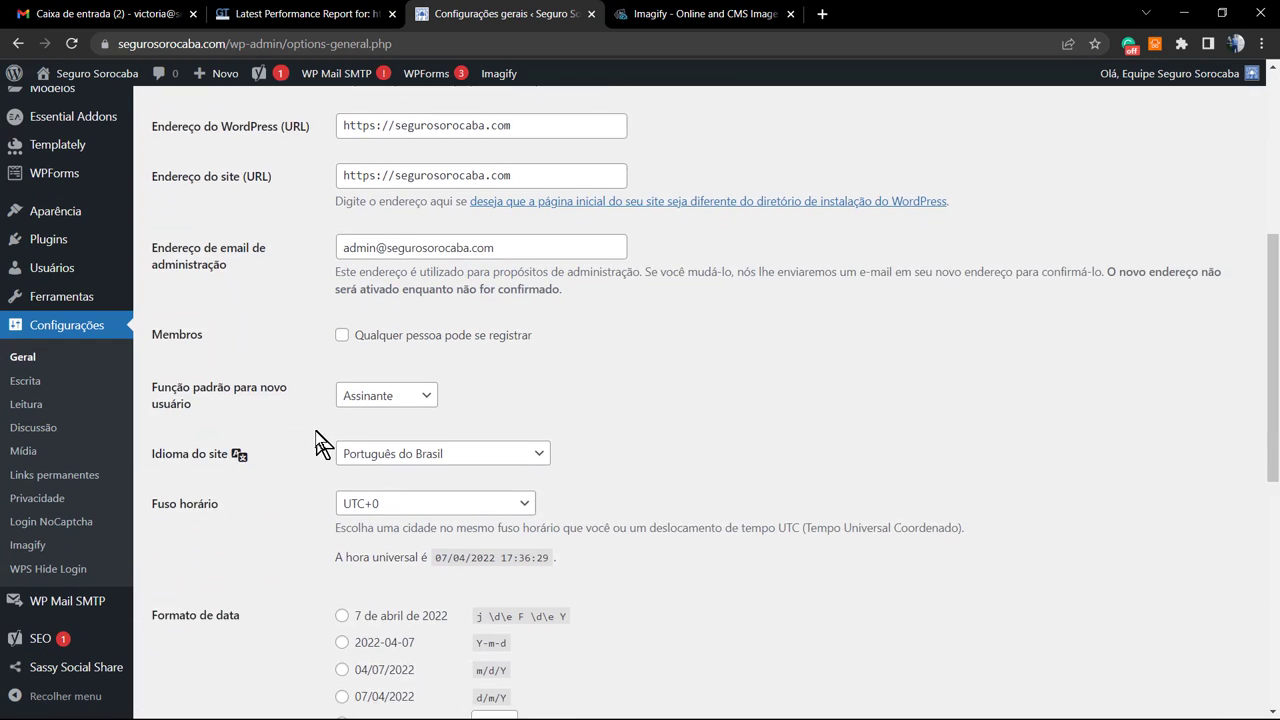
scroll(320, 443, "down", 1)
left_click(410, 383)
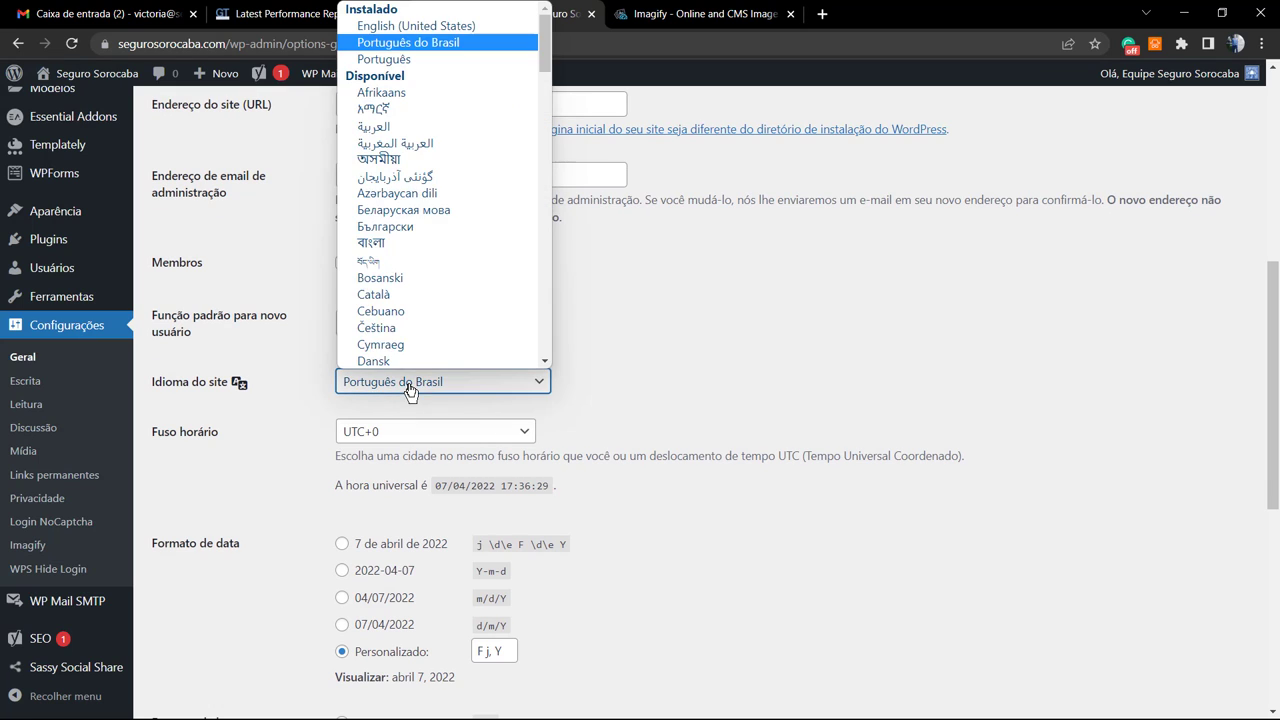
scroll(478, 290, "down", 8)
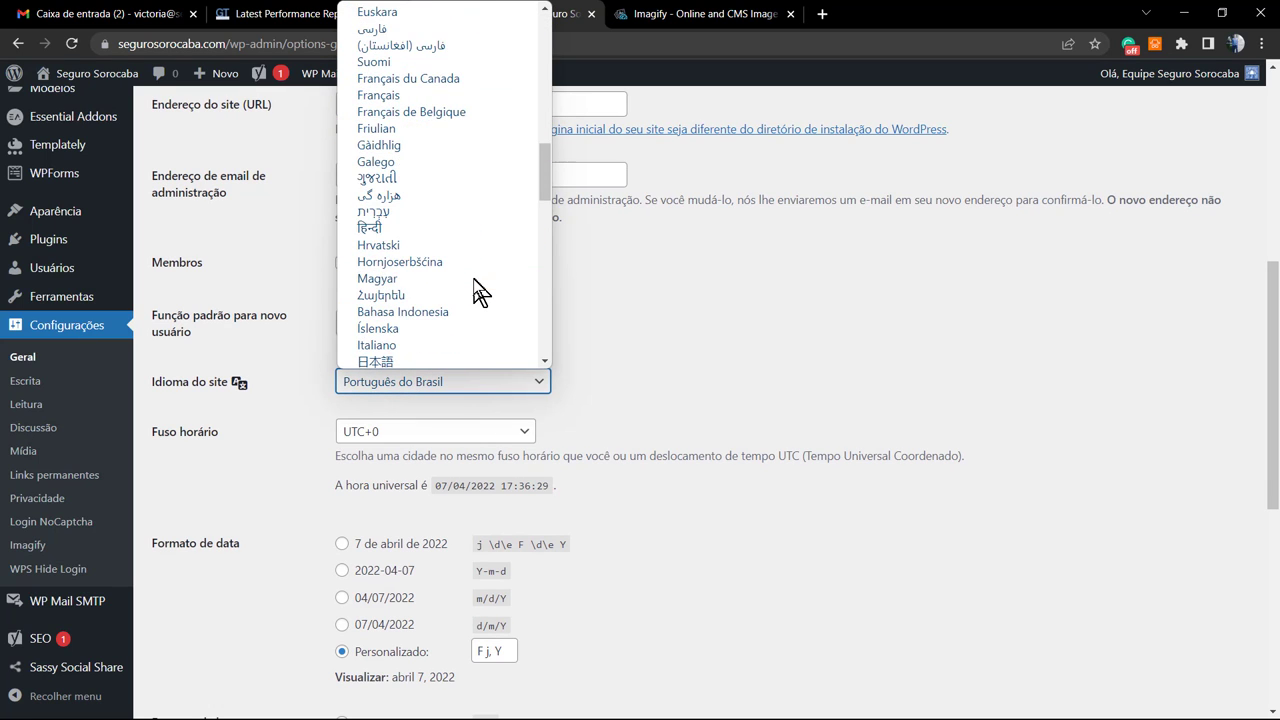
scroll(470, 285, "up", 4)
scroll(490, 300, "up", 1)
scroll(493, 303, "down", 15)
scroll(490, 298, "up", 16)
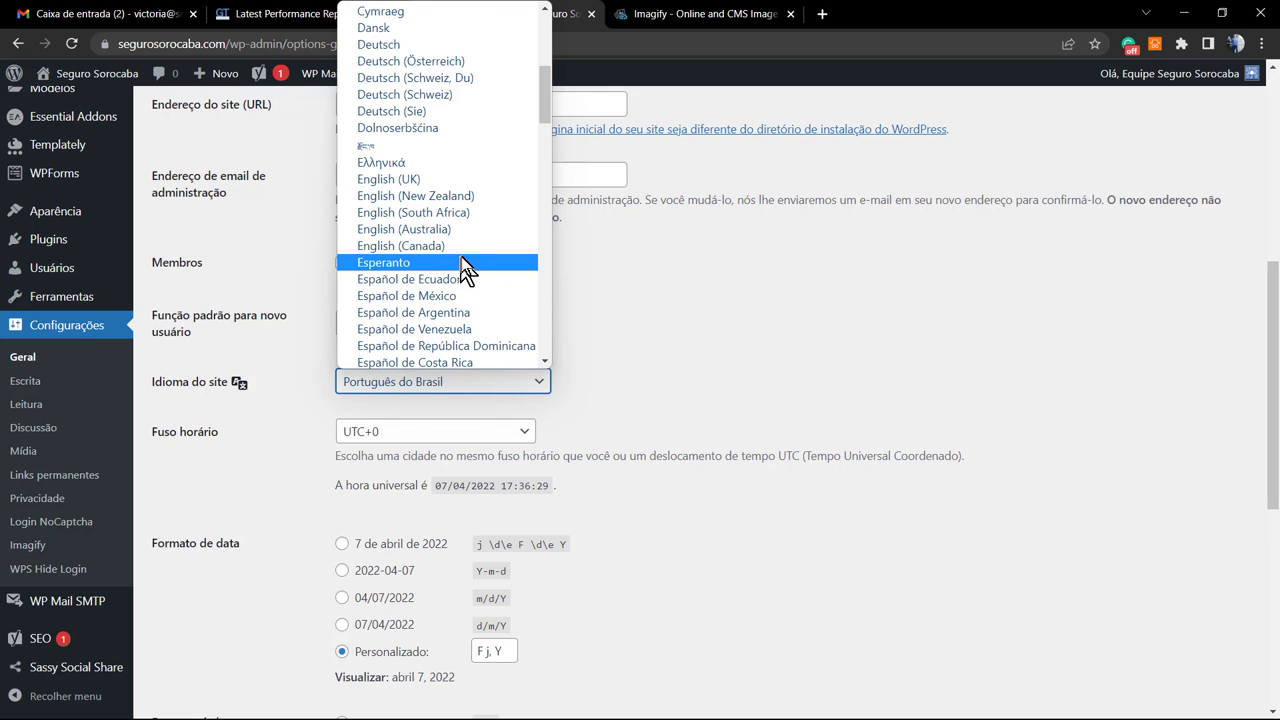
scroll(460, 280, "down", 2)
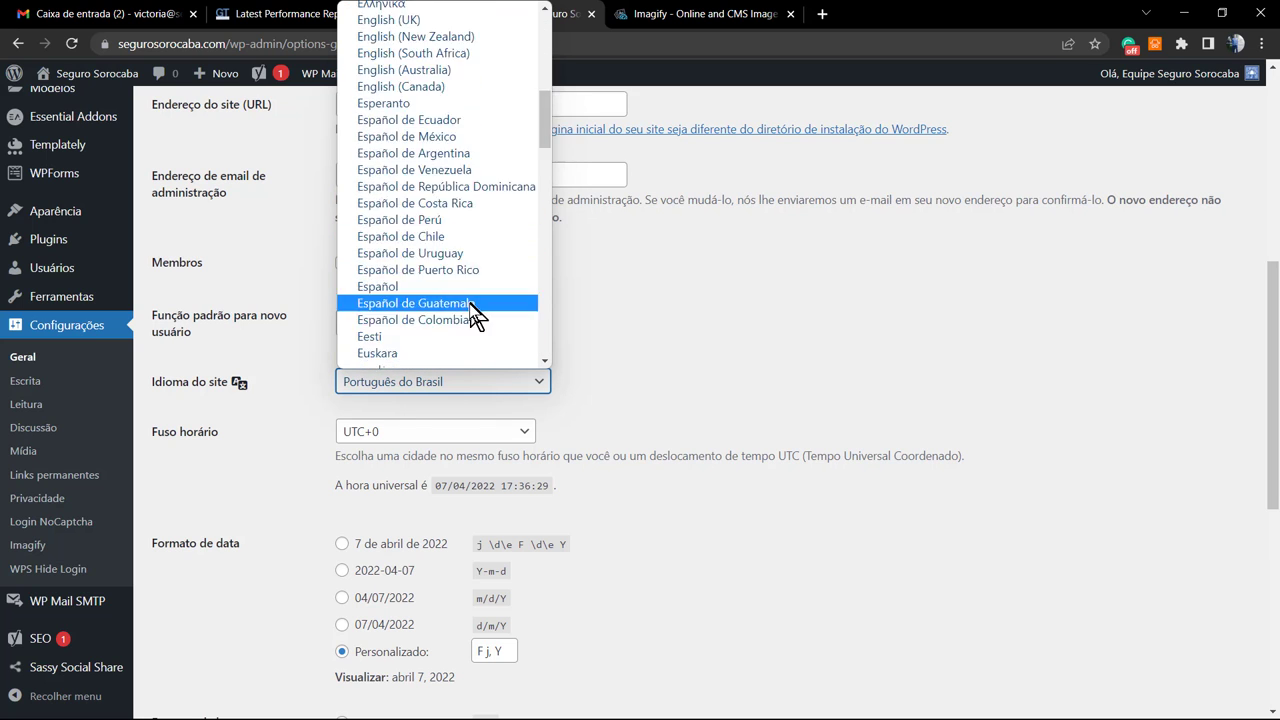
scroll(466, 305, "up", 2)
scroll(449, 332, "up", 2)
scroll(444, 306, "up", 2)
scroll(447, 315, "up", 1)
scroll(450, 316, "down", 5)
scroll(455, 315, "up", 2)
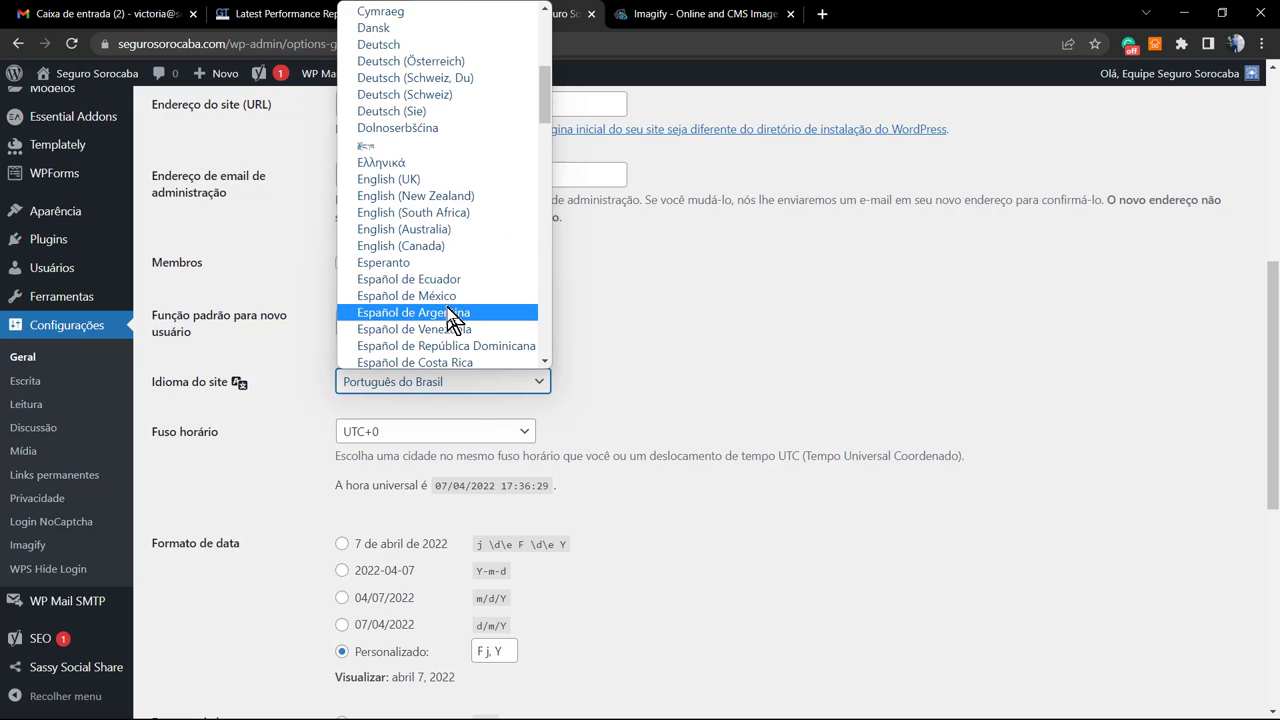
scroll(468, 310, "down", 2)
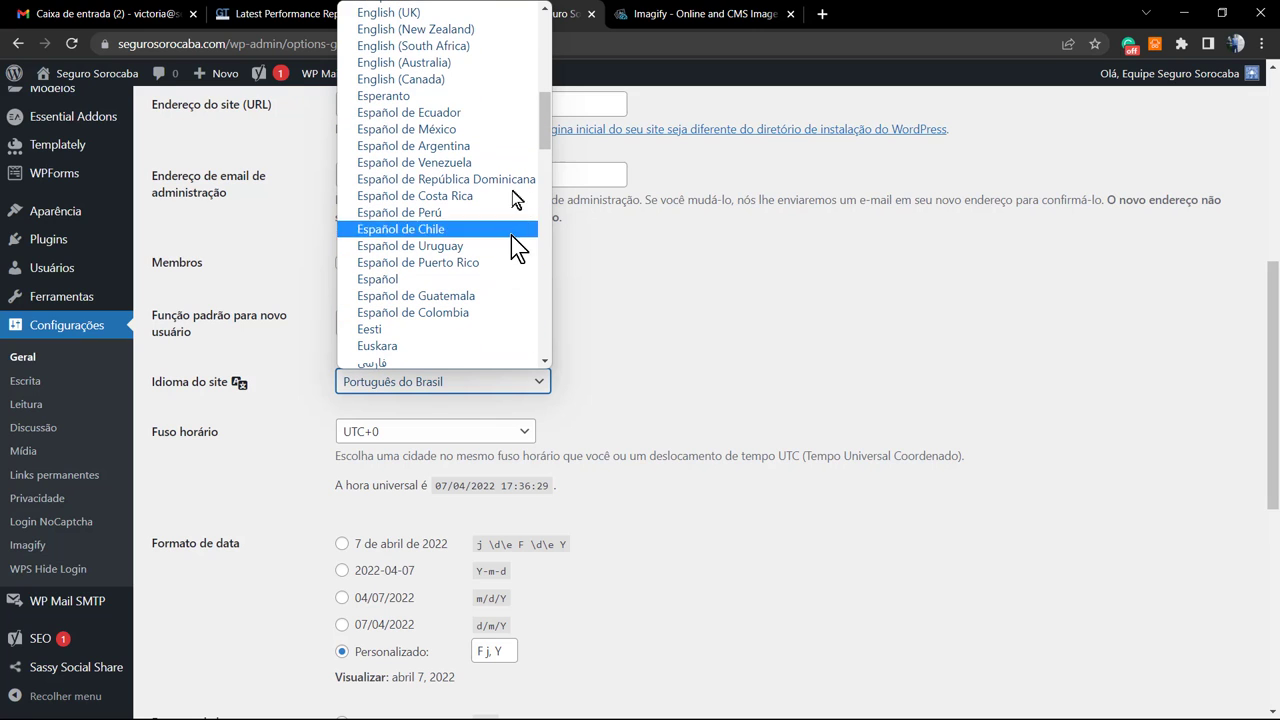
left_click(546, 10)
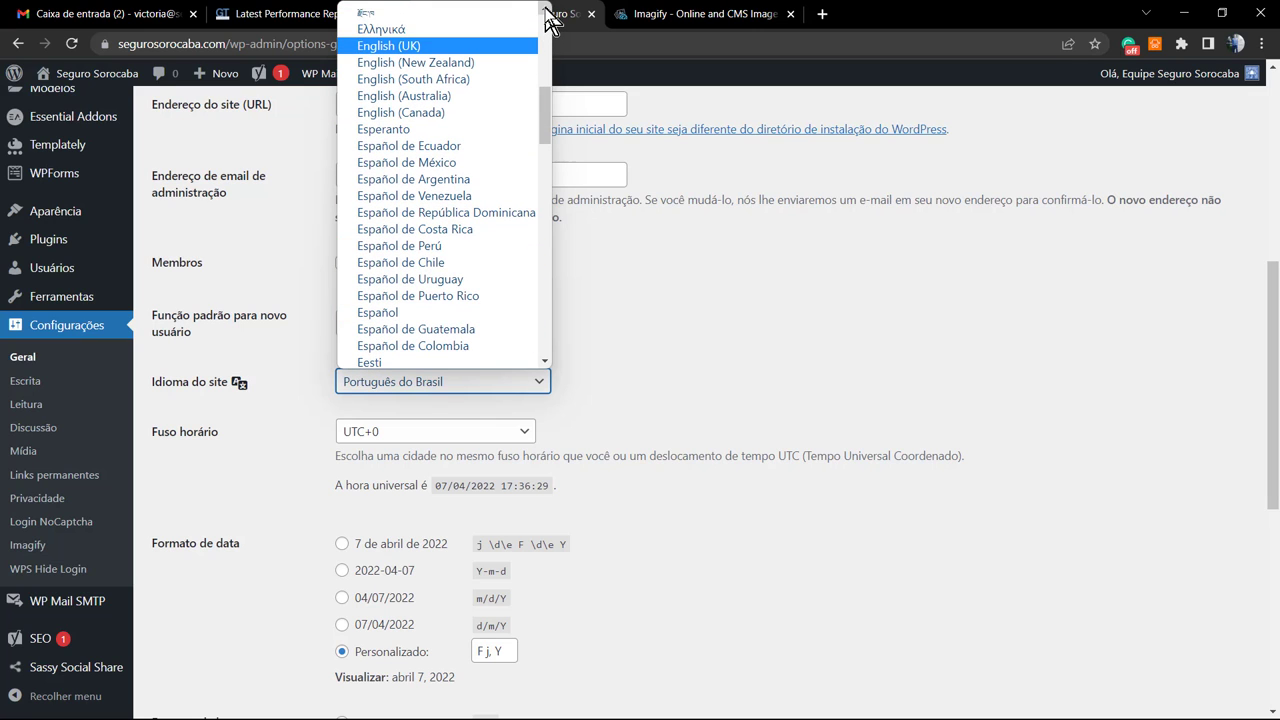
left_click(446, 47)
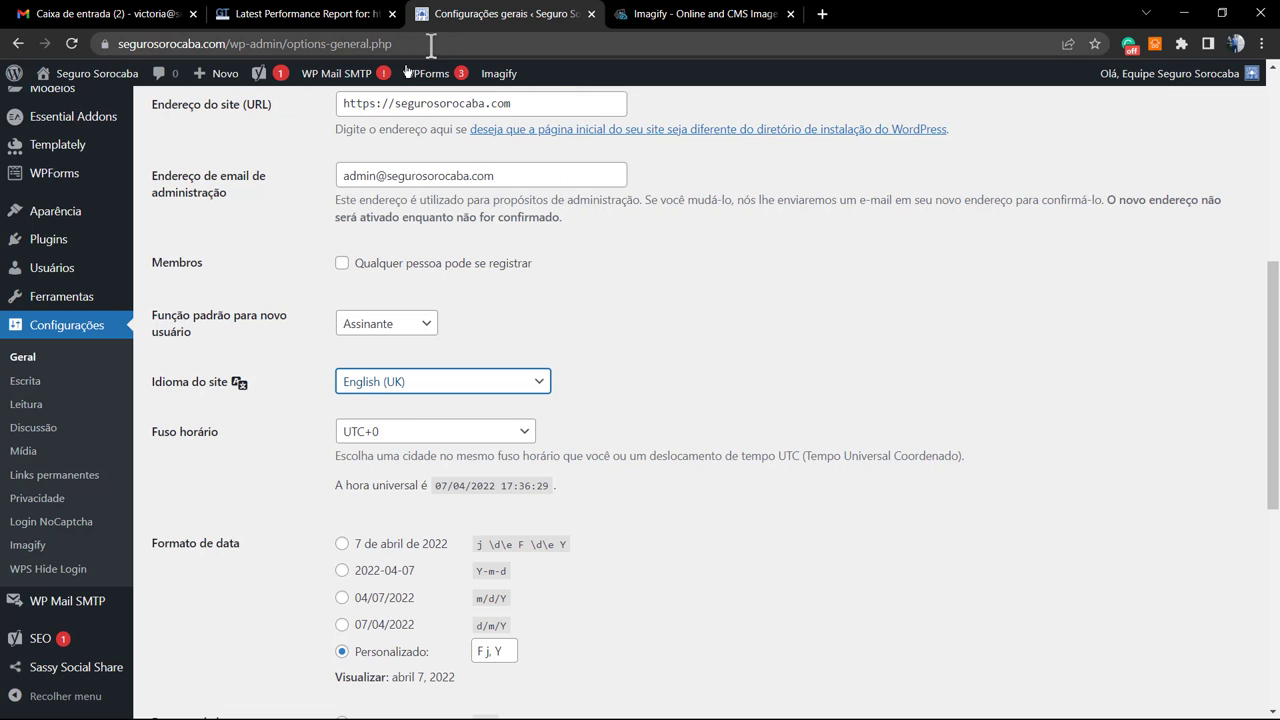
scroll(234, 486, "down", 5)
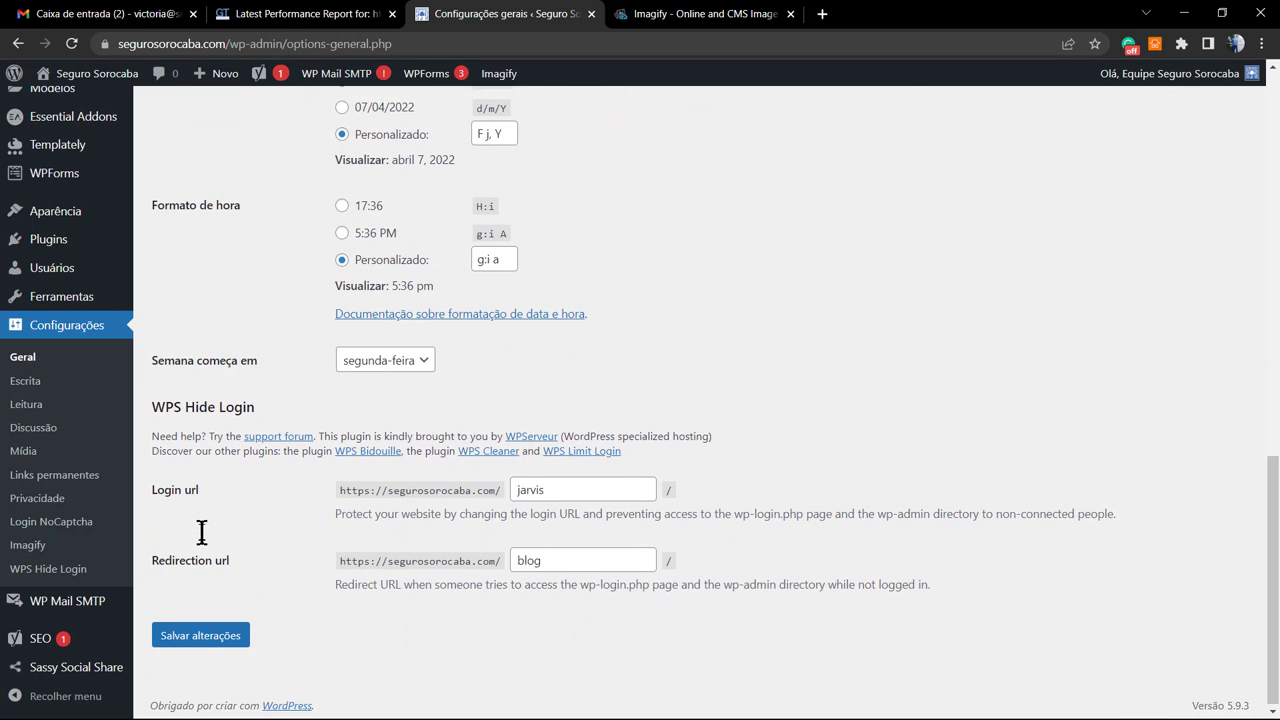
left_click(229, 632)
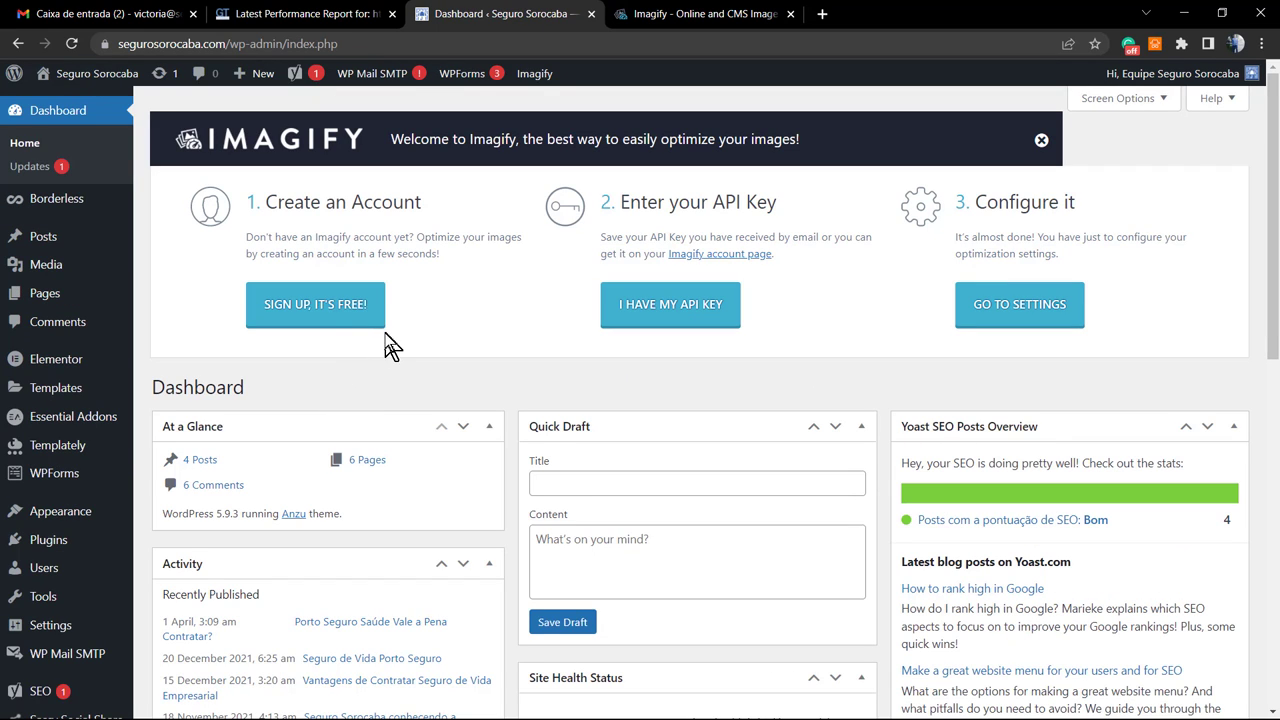
scroll(60, 497, "down", 1)
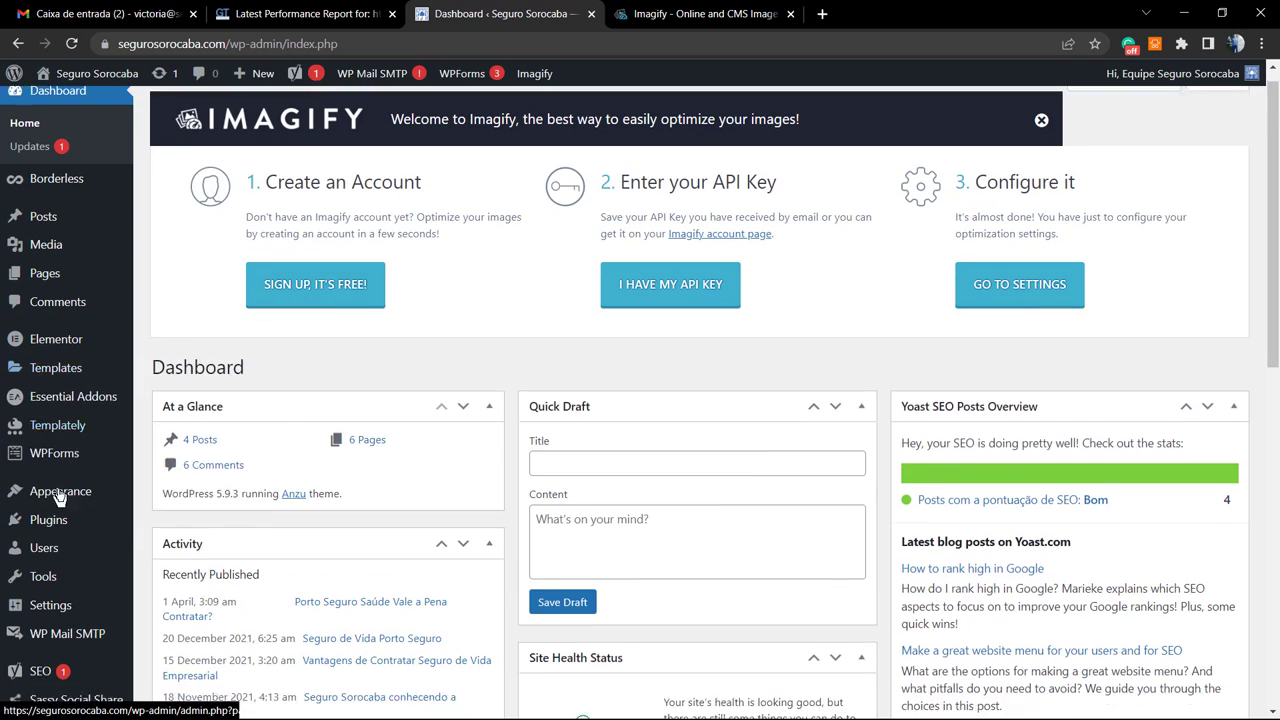
scroll(286, 423, "up", 1)
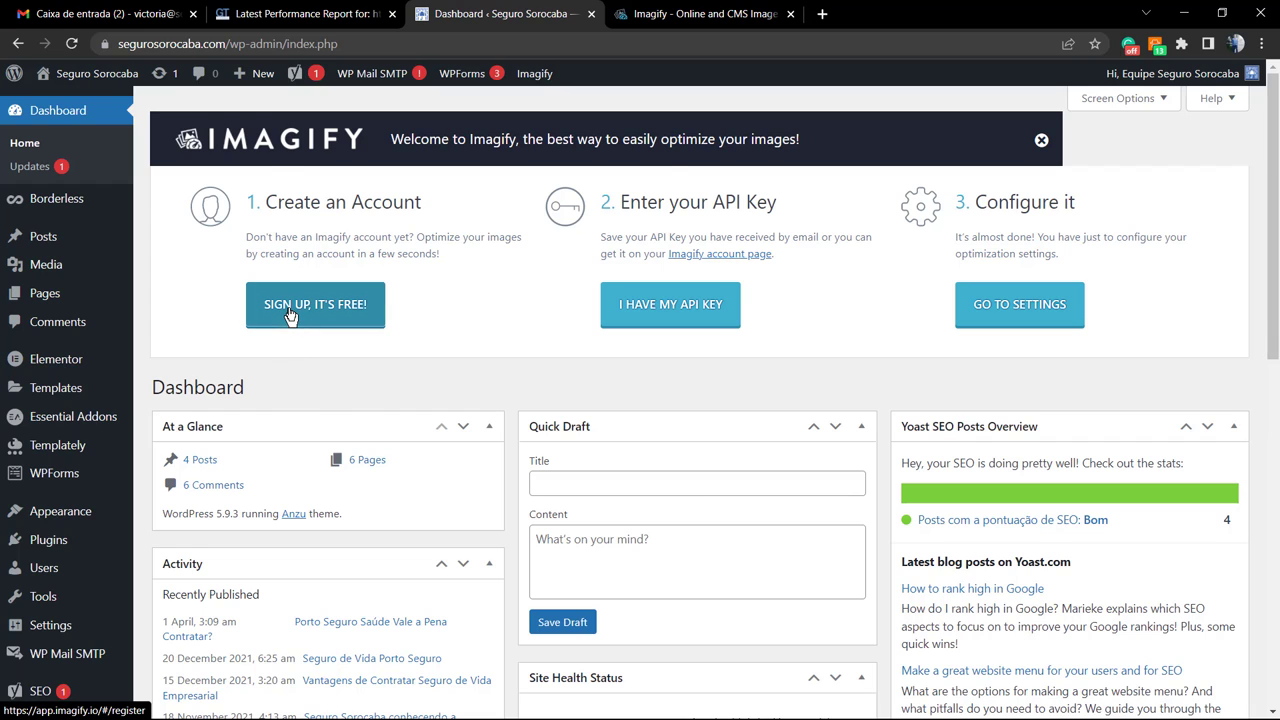
left_click(288, 316)
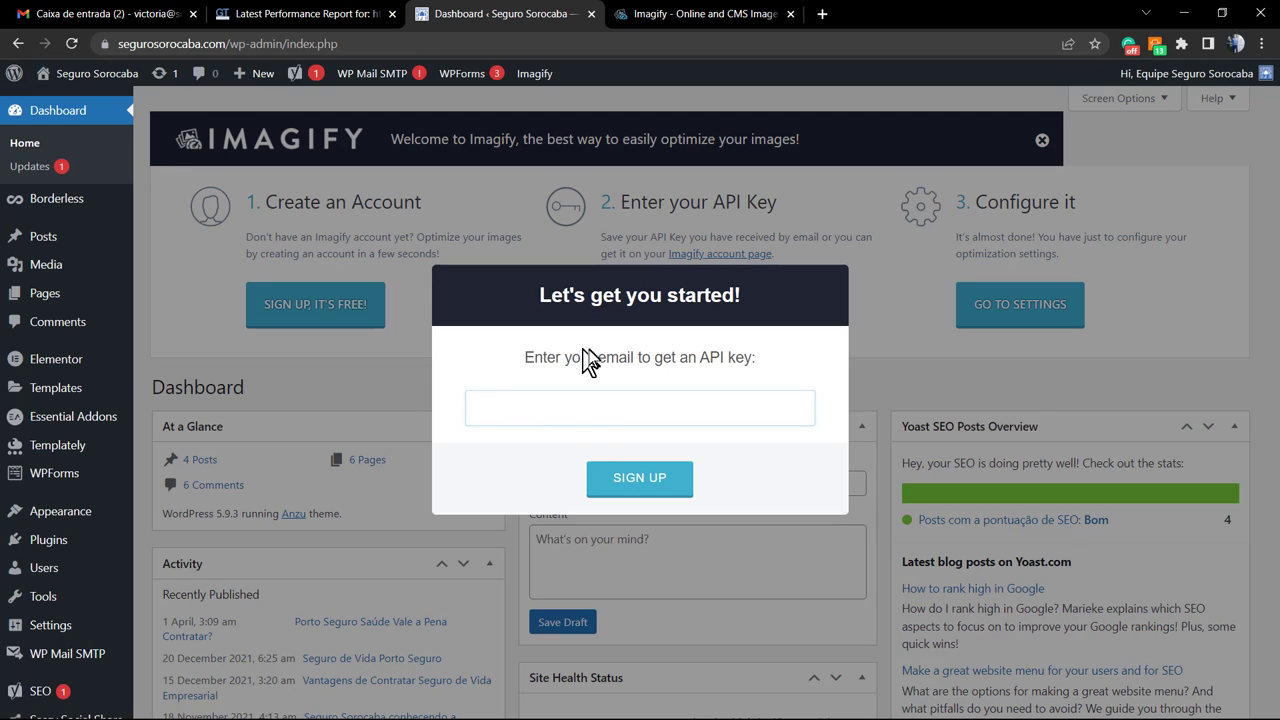
left_click(620, 490)
left_click(395, 420)
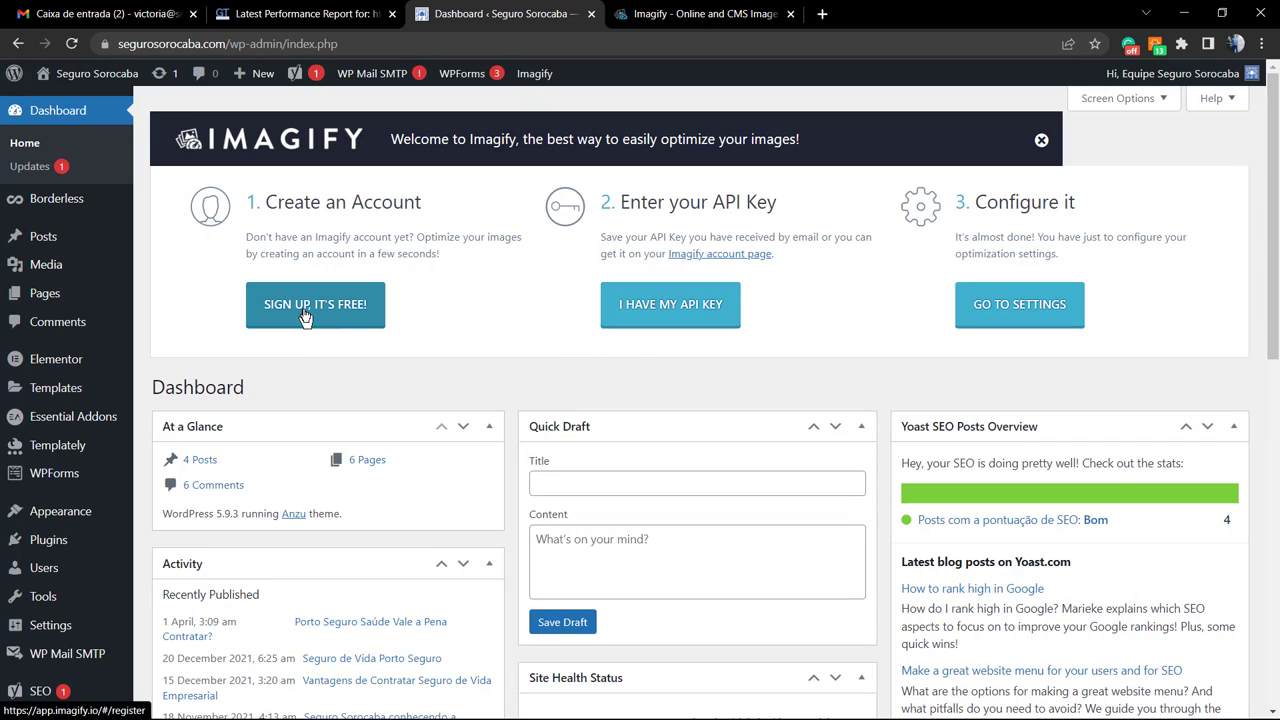
Sign up for a free account on the Imagify website with the account e-mail and password, and save the password in the browser.
left_click(716, 16)
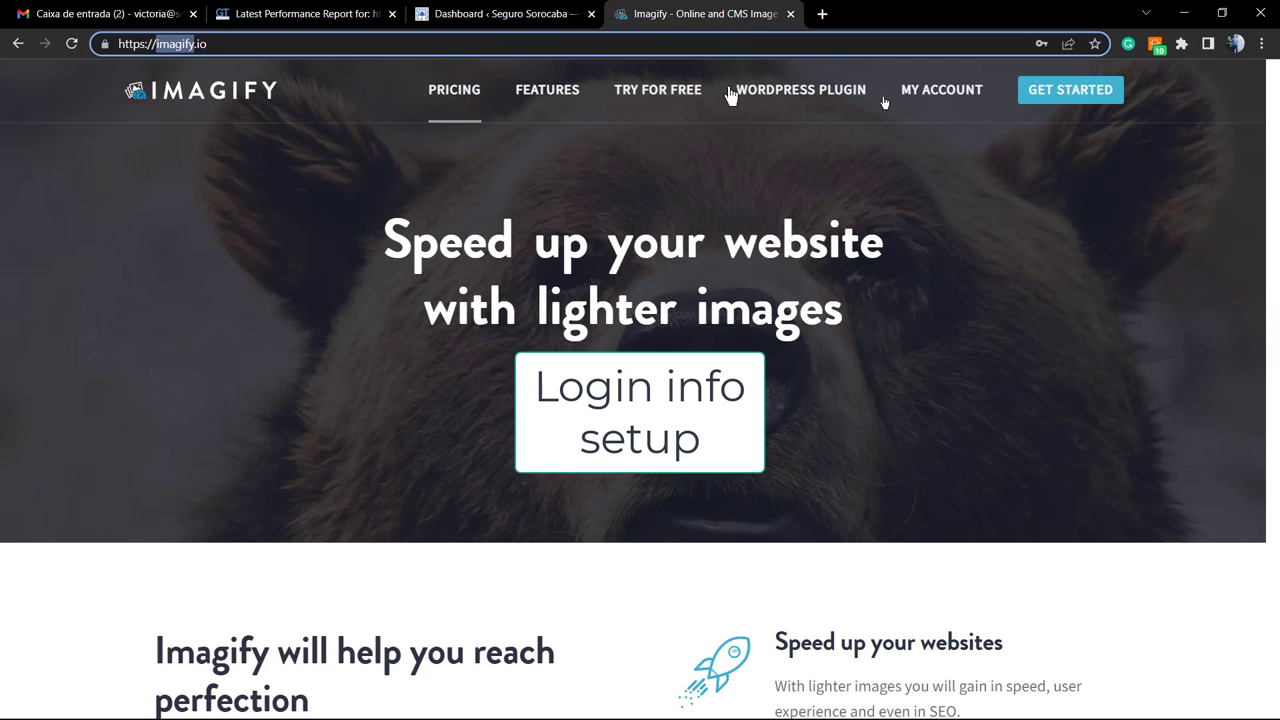
left_click(1072, 90)
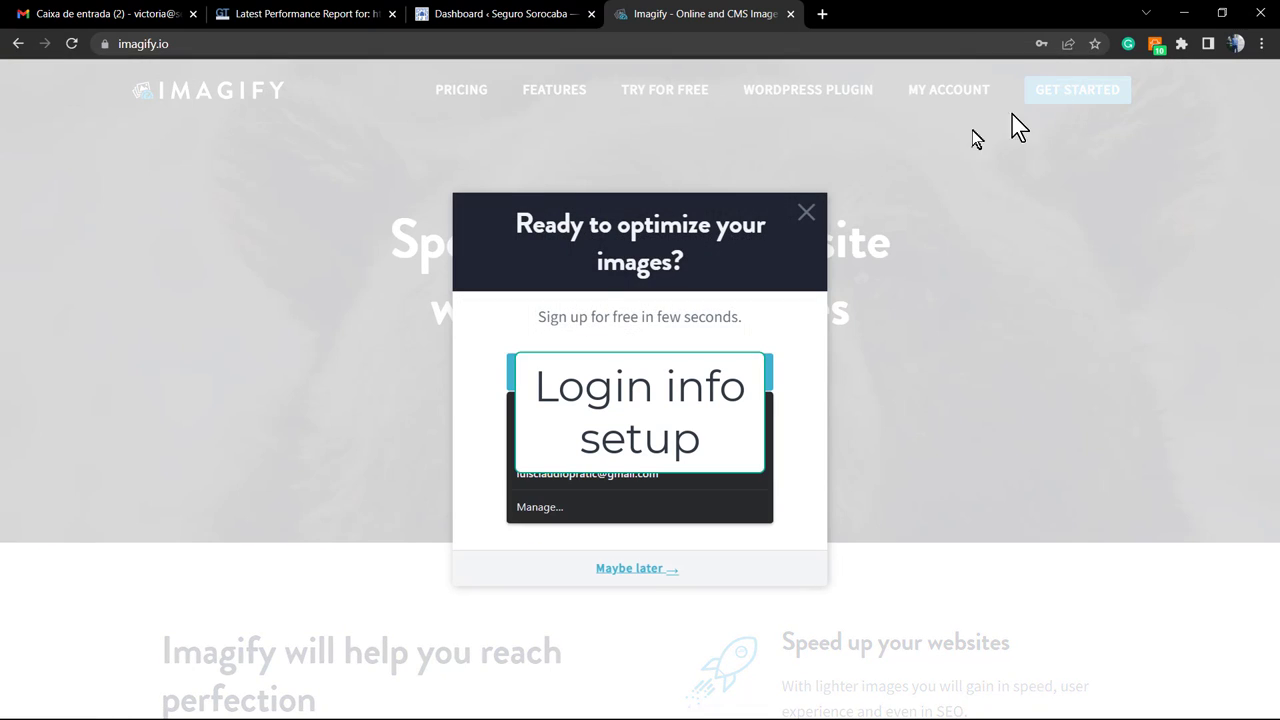
left_click(512, 370)
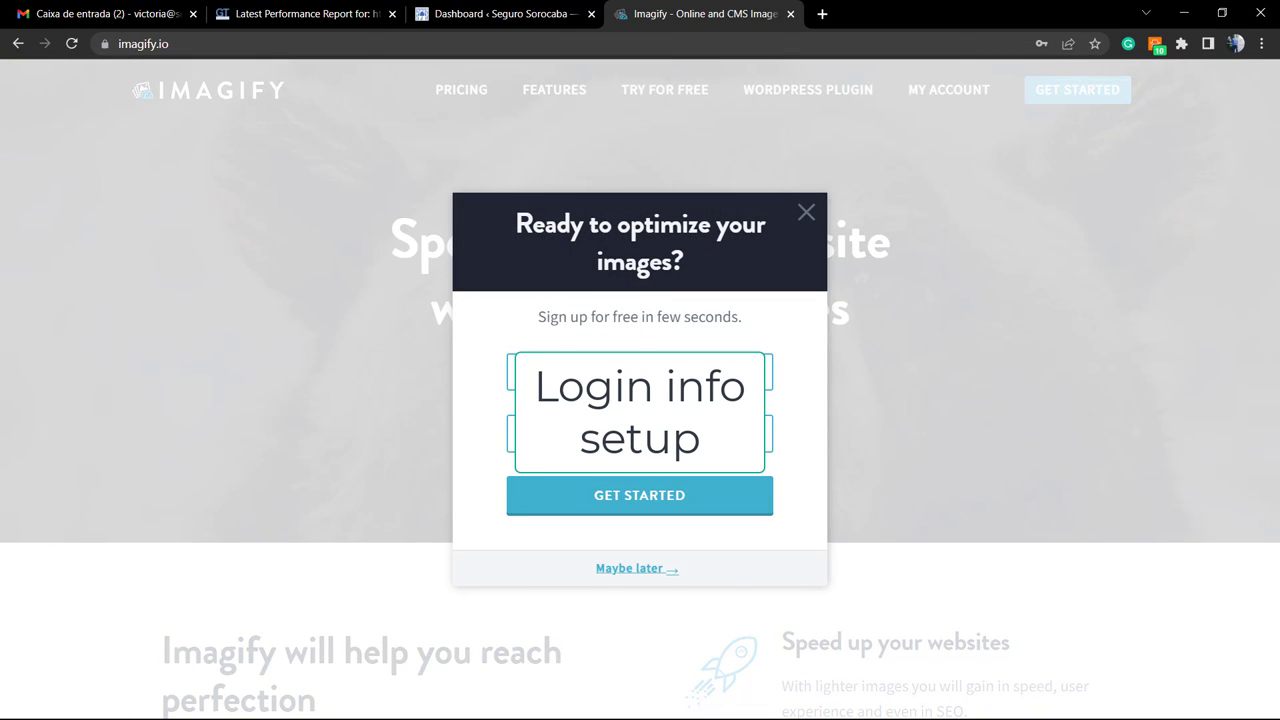
left_click(512, 370)
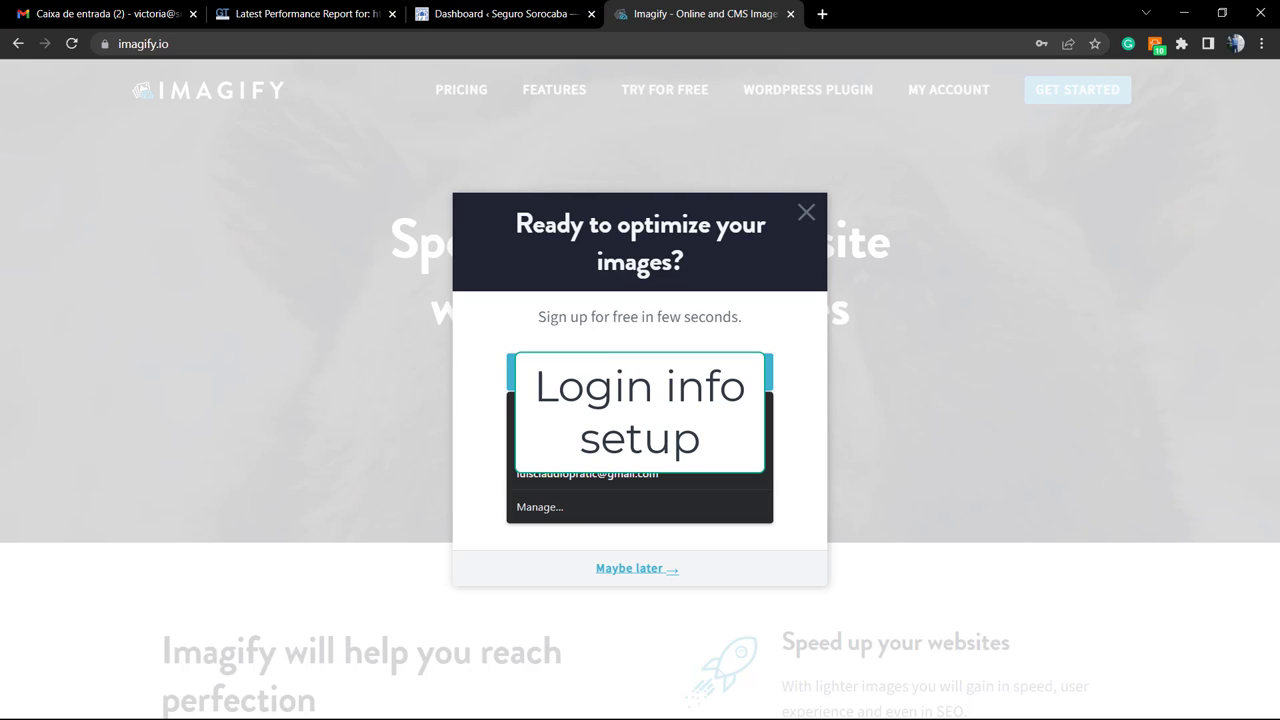
key("Escape")
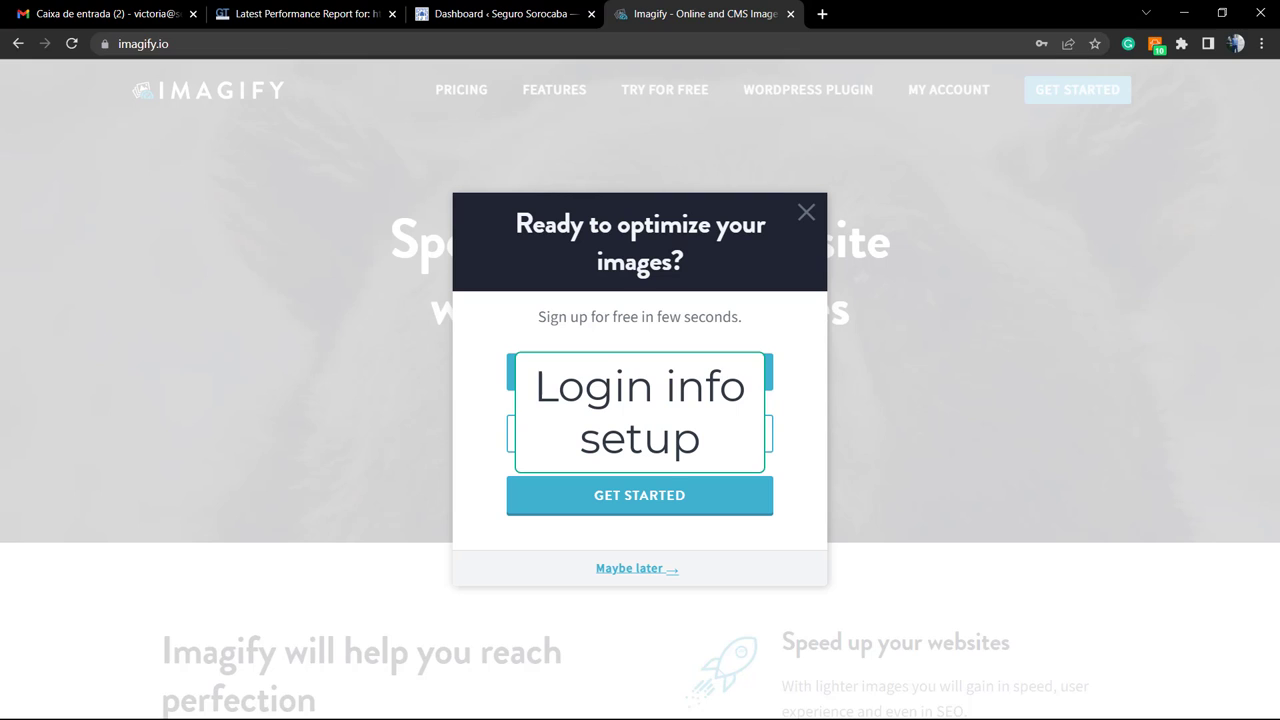
left_click(640, 432)
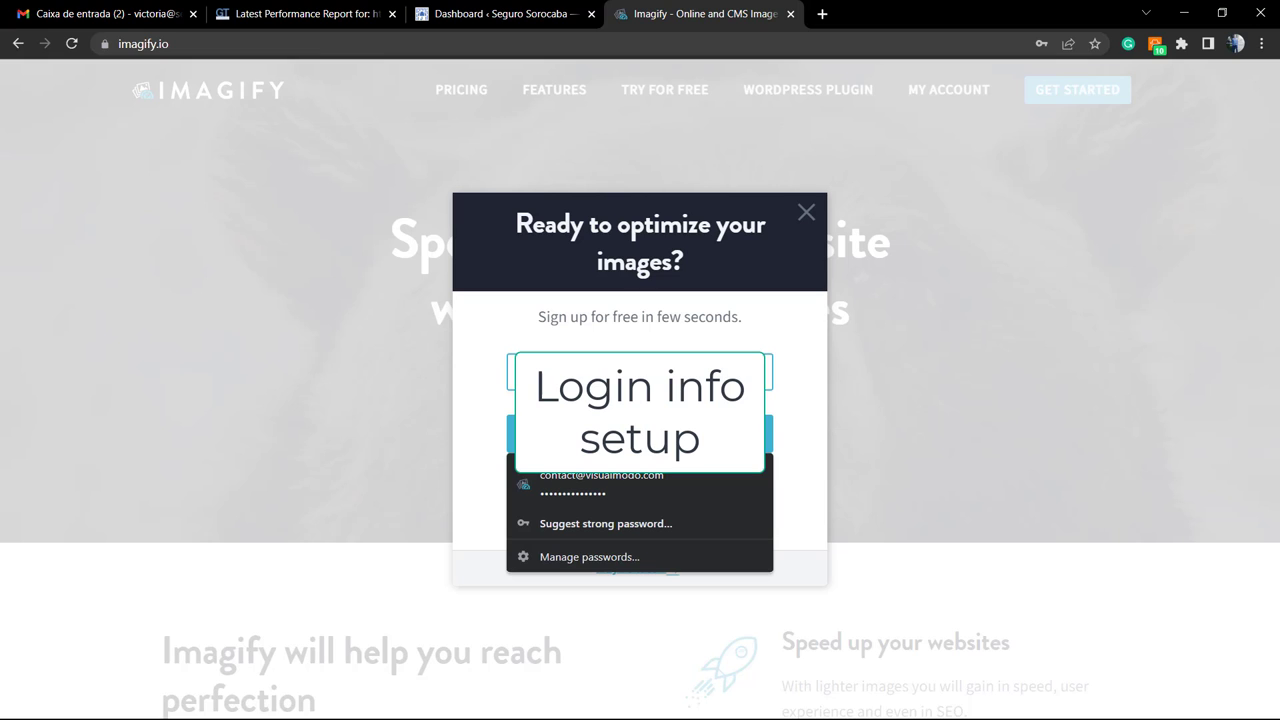
left_click(551, 482)
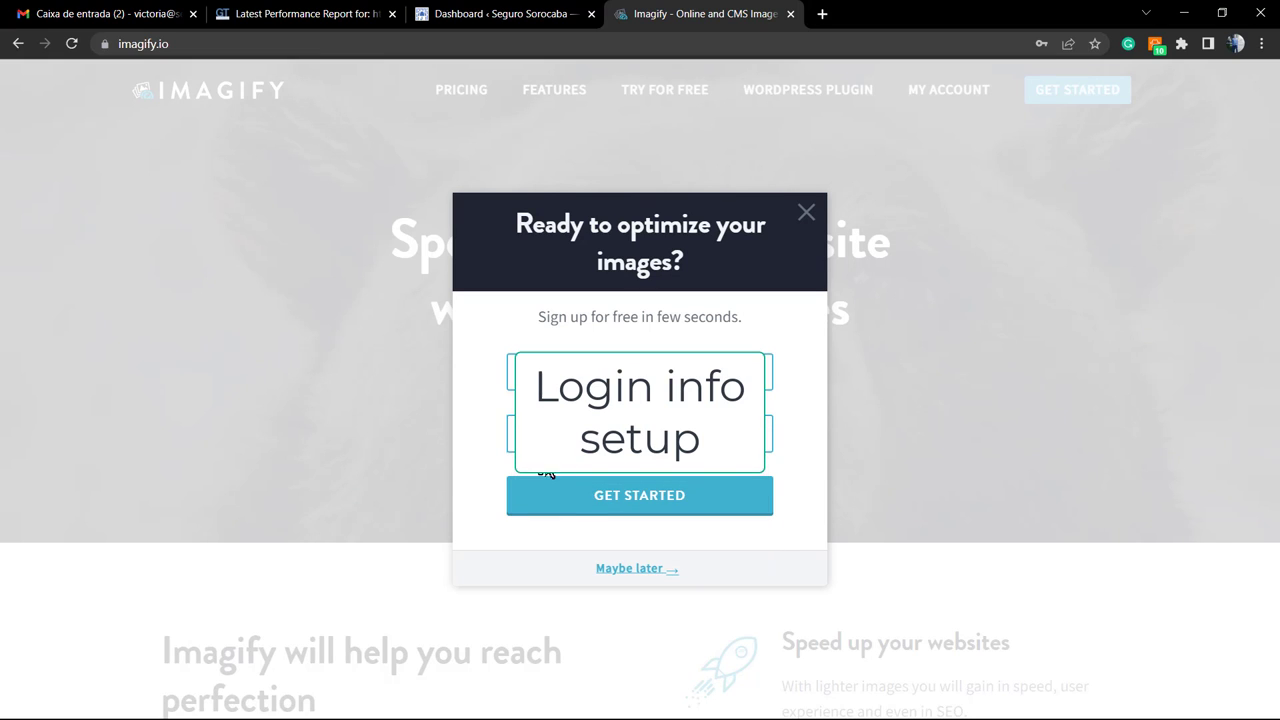
left_click(592, 498)
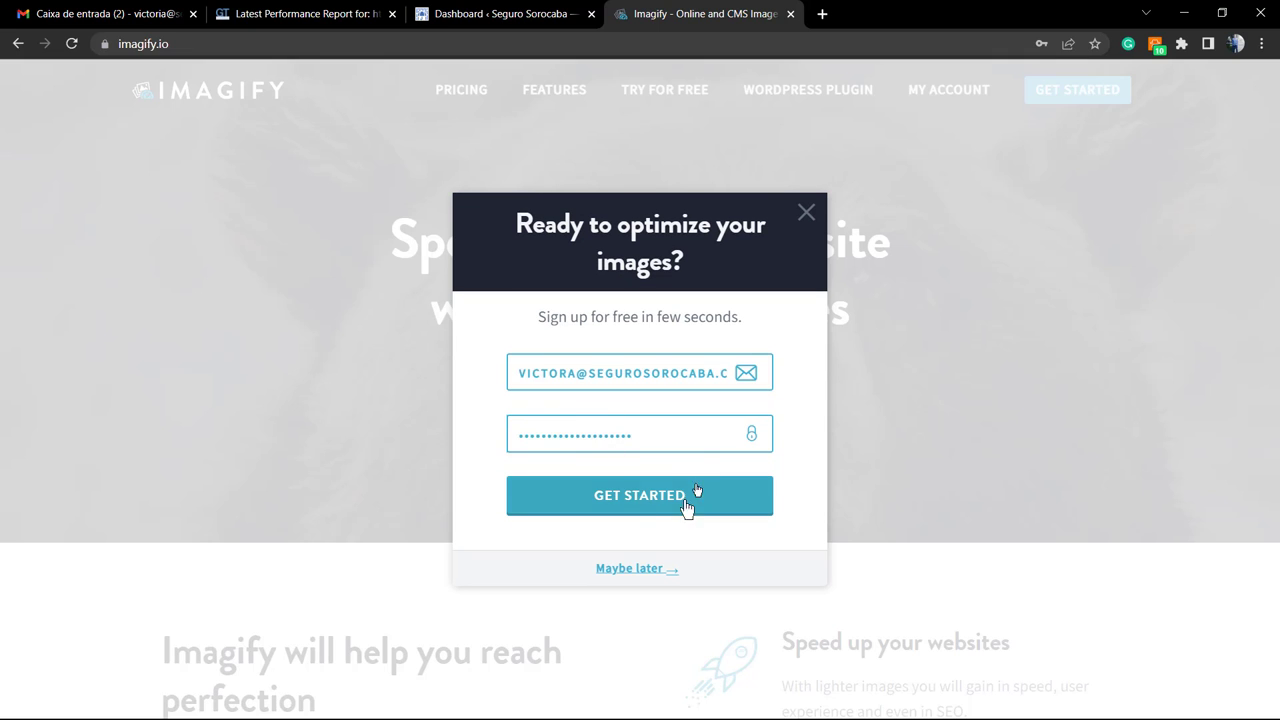
left_click(580, 505)
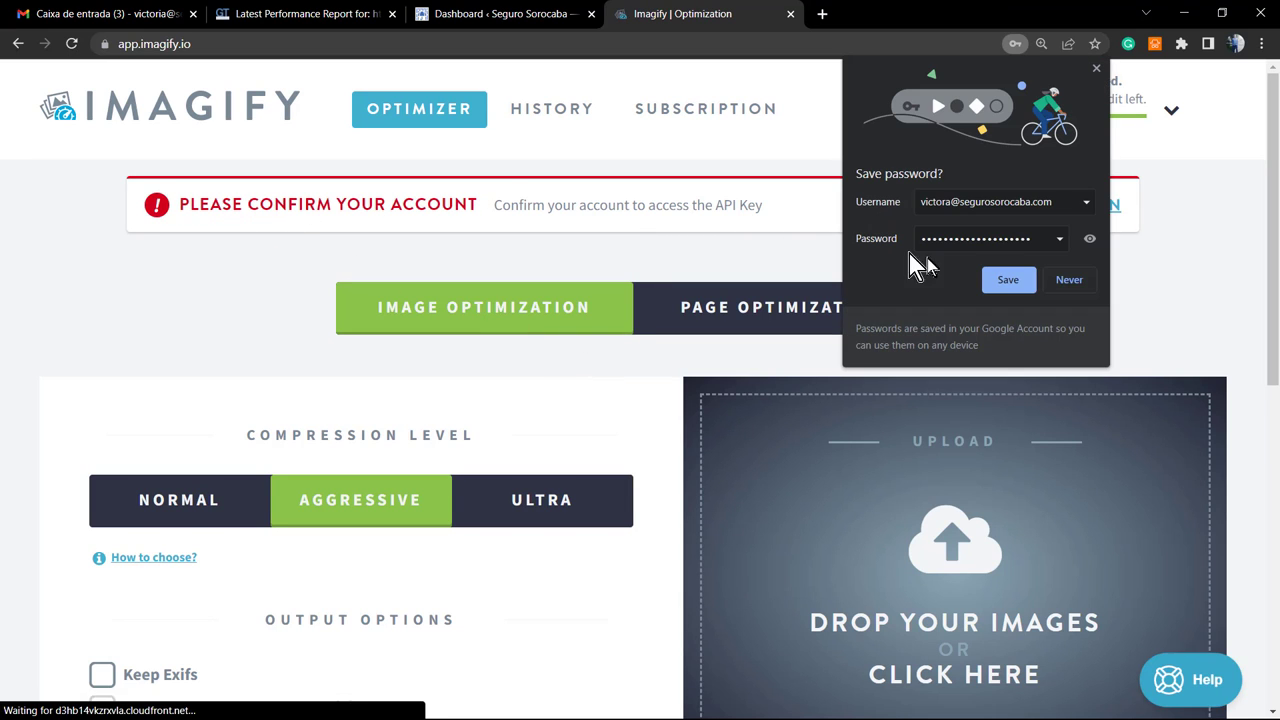
left_click(1017, 281)
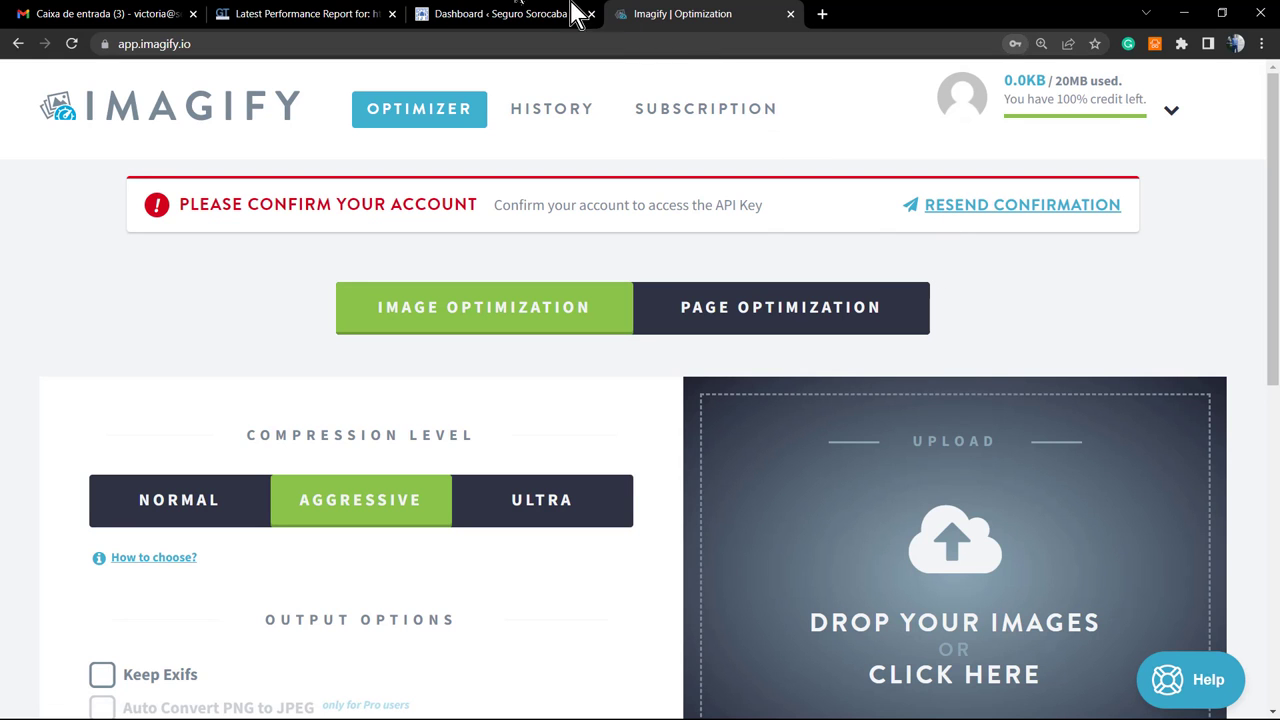
Confirm the new account through Imagify's welcome e-mail in Gmail, and copy the access token from Imagify's API & Integration page.
left_click(110, 15)
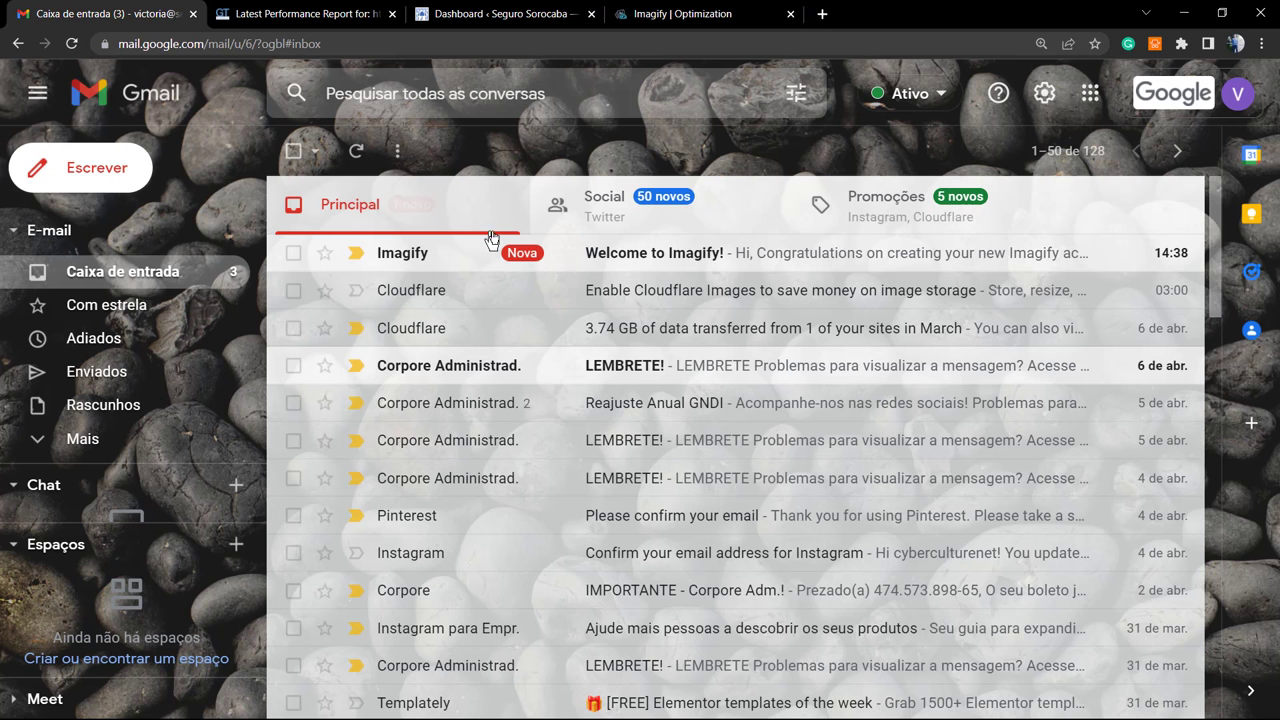
left_click(418, 260)
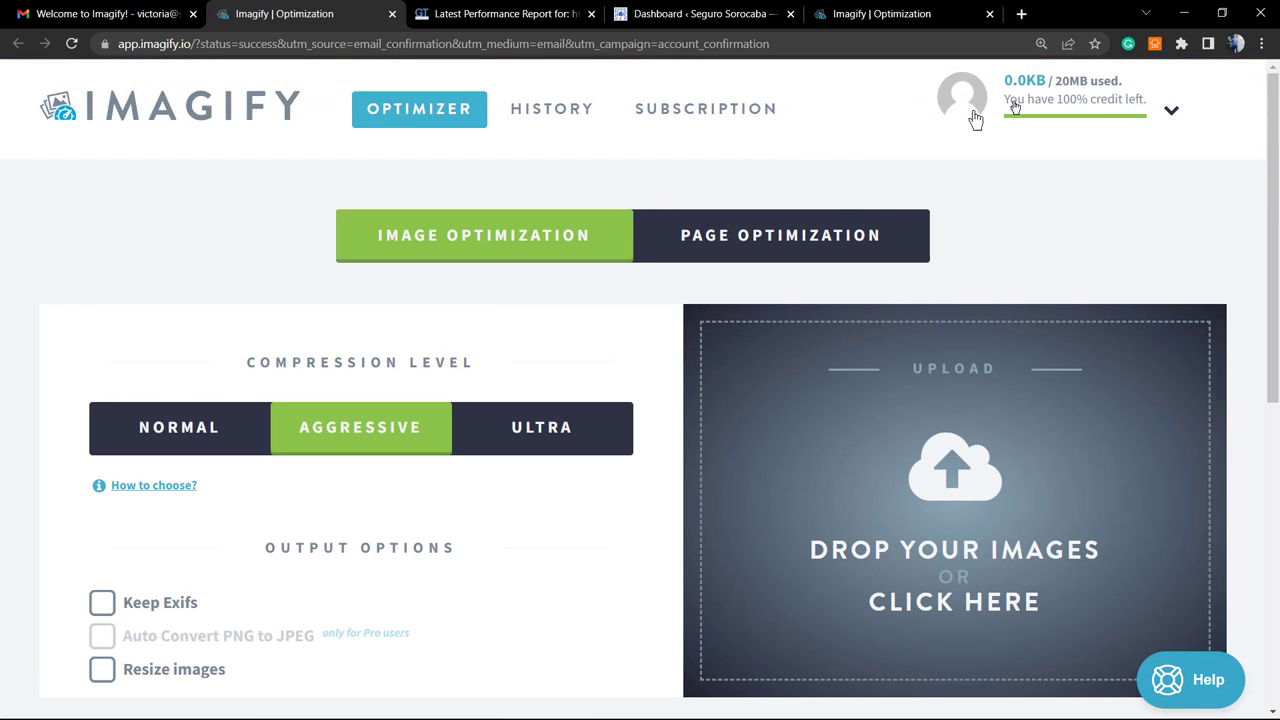
mouse_move(954, 100)
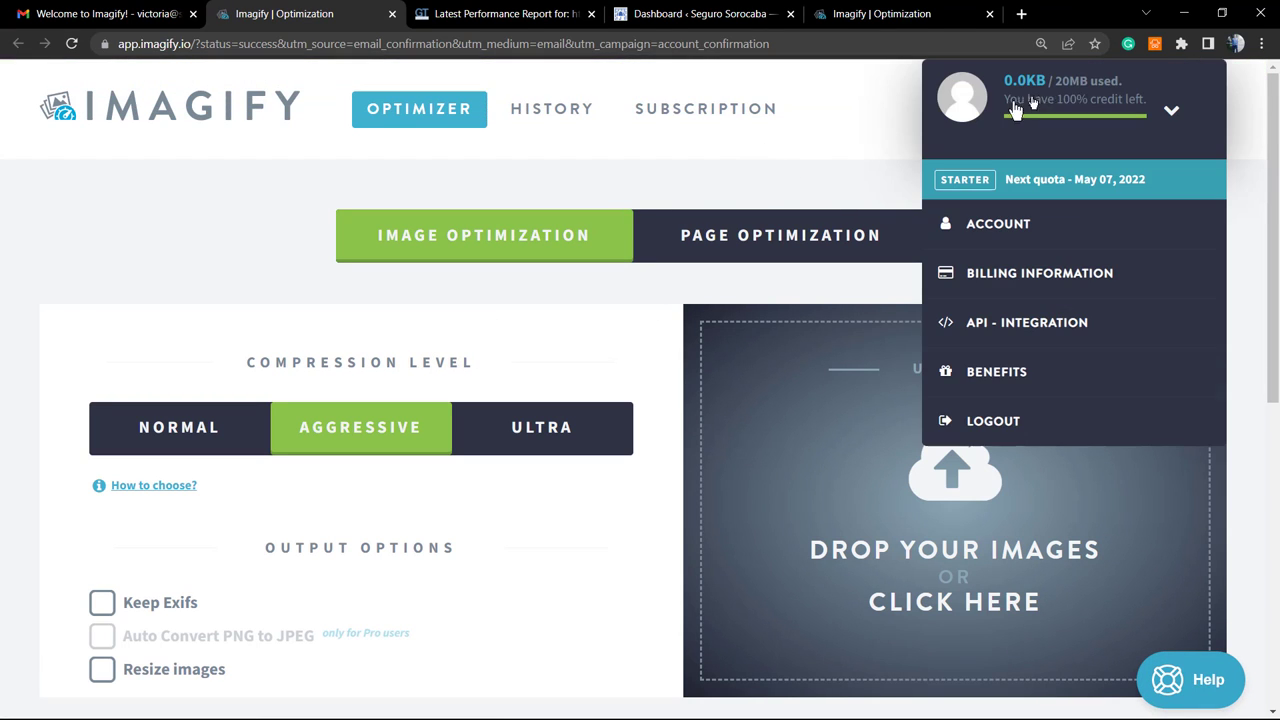
left_click(1047, 325)
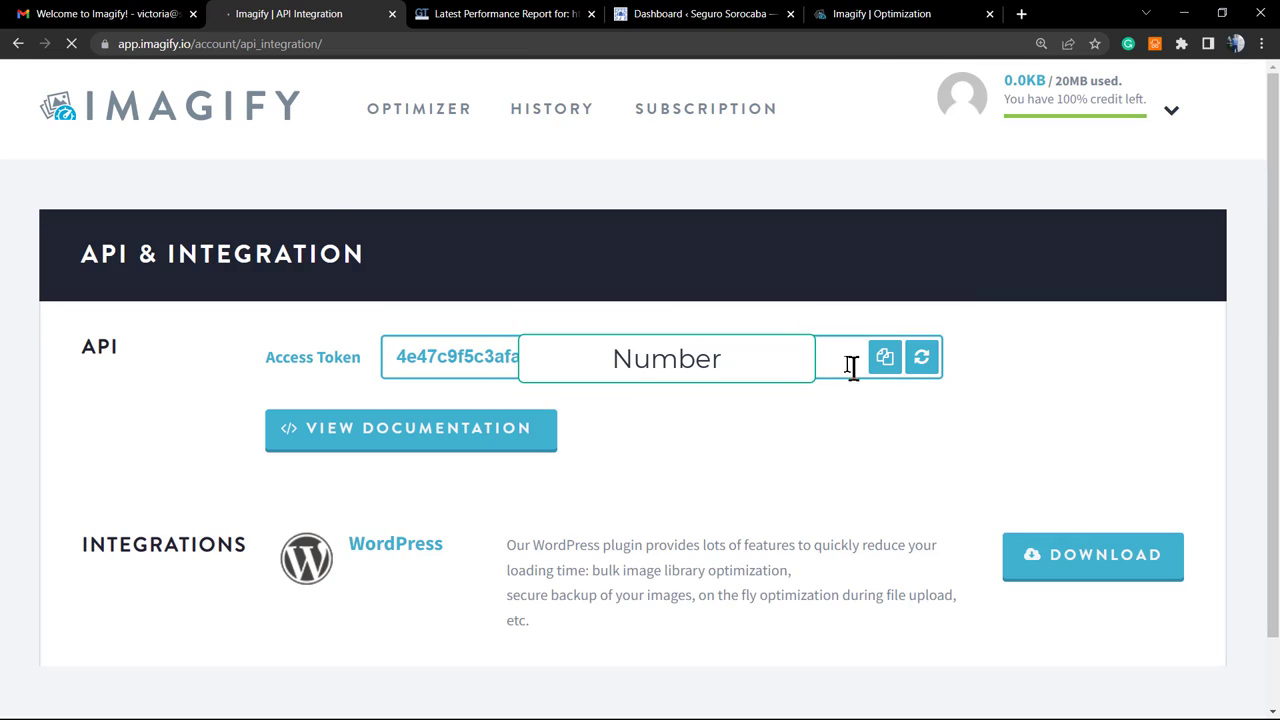
left_click(640, 358)
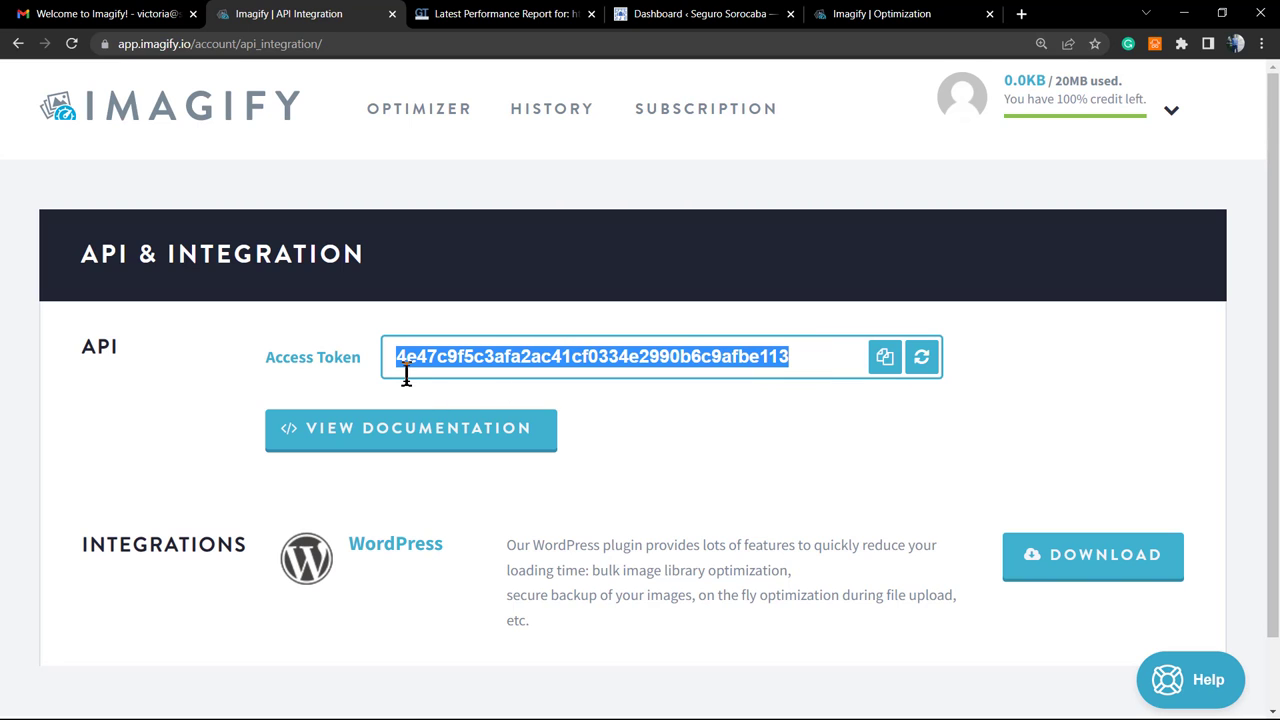
Return to the WordPress dashboard, paste the API key into the Imagify connection prompt and connect the plugin to the account.
left_click(517, 13)
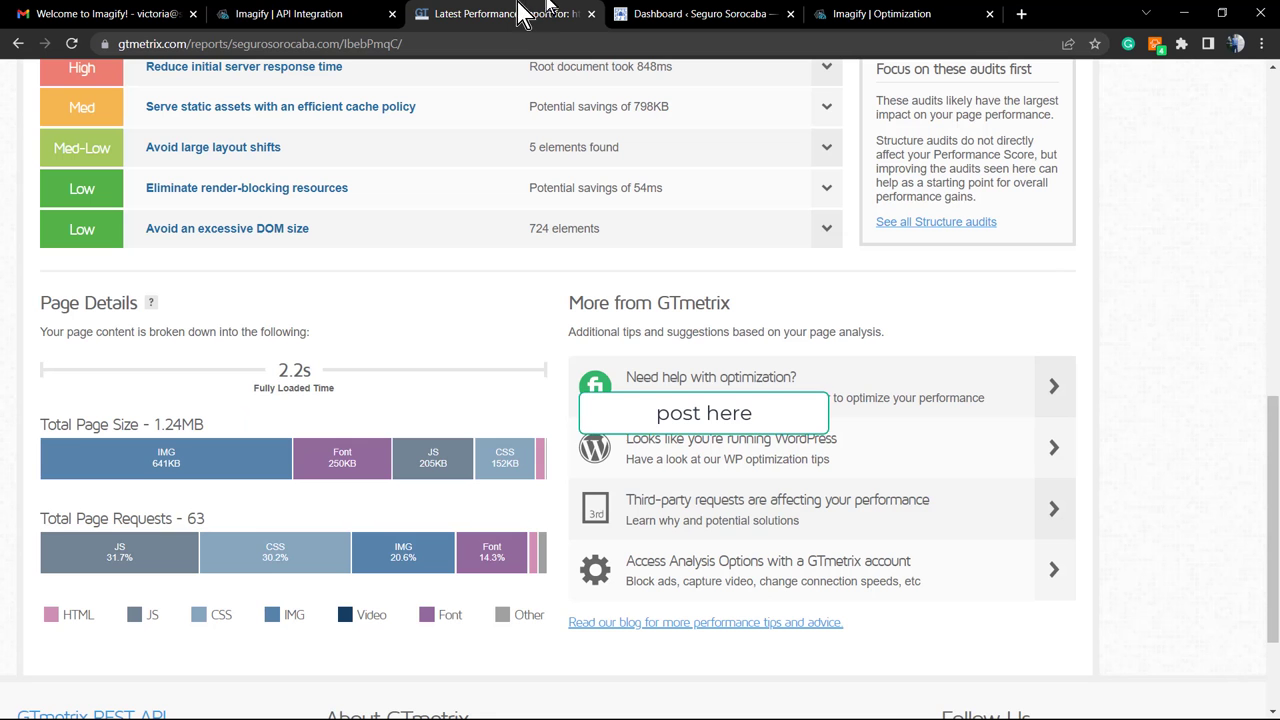
left_click(662, 14)
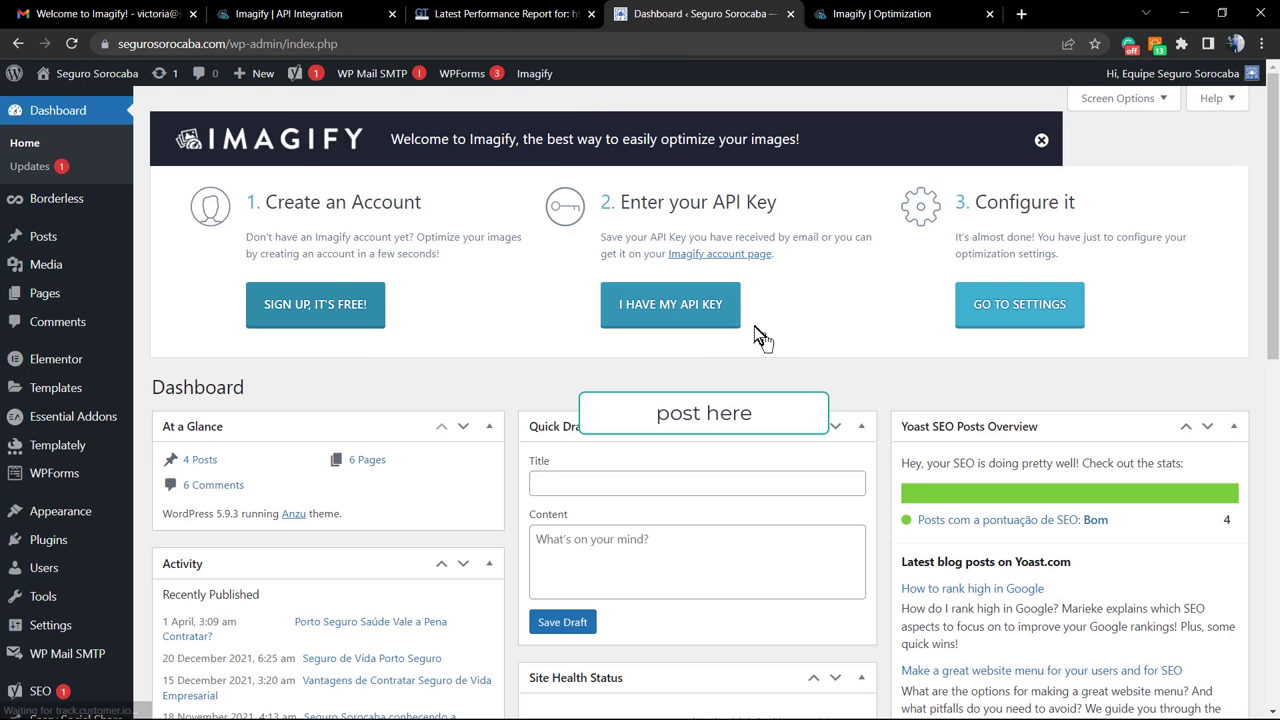
left_click(651, 314)
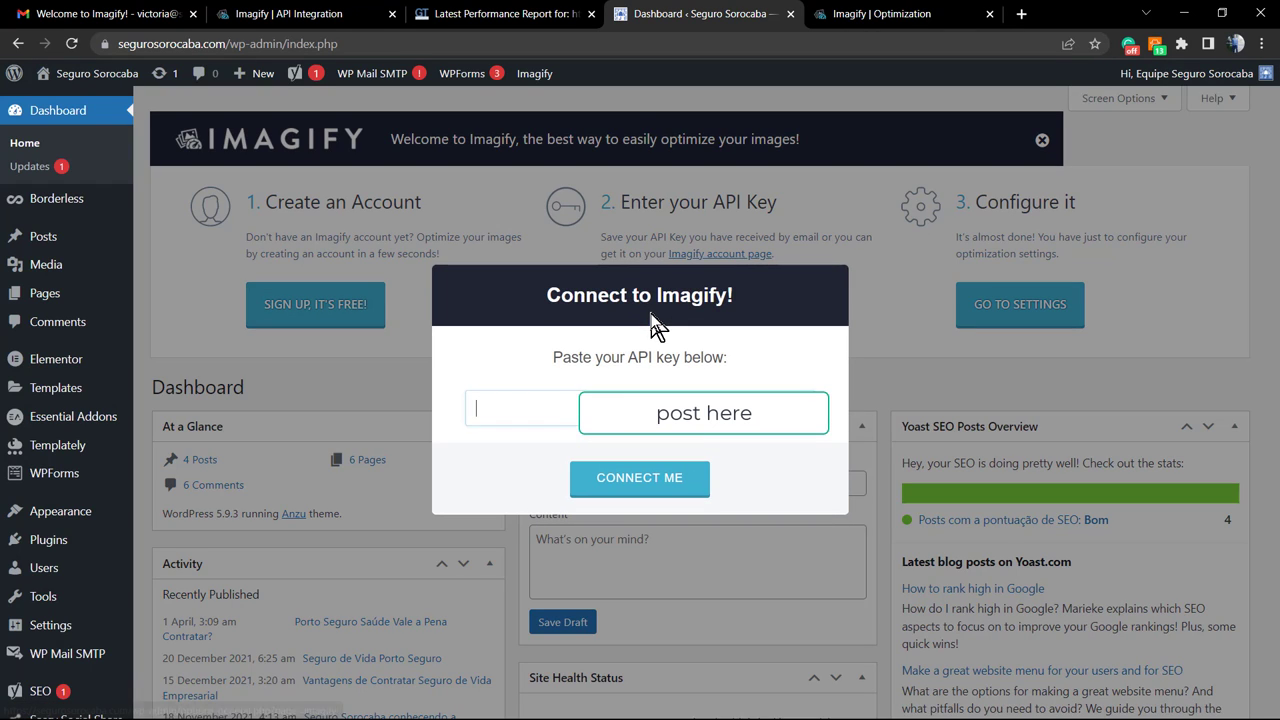
key("ctrl+v")
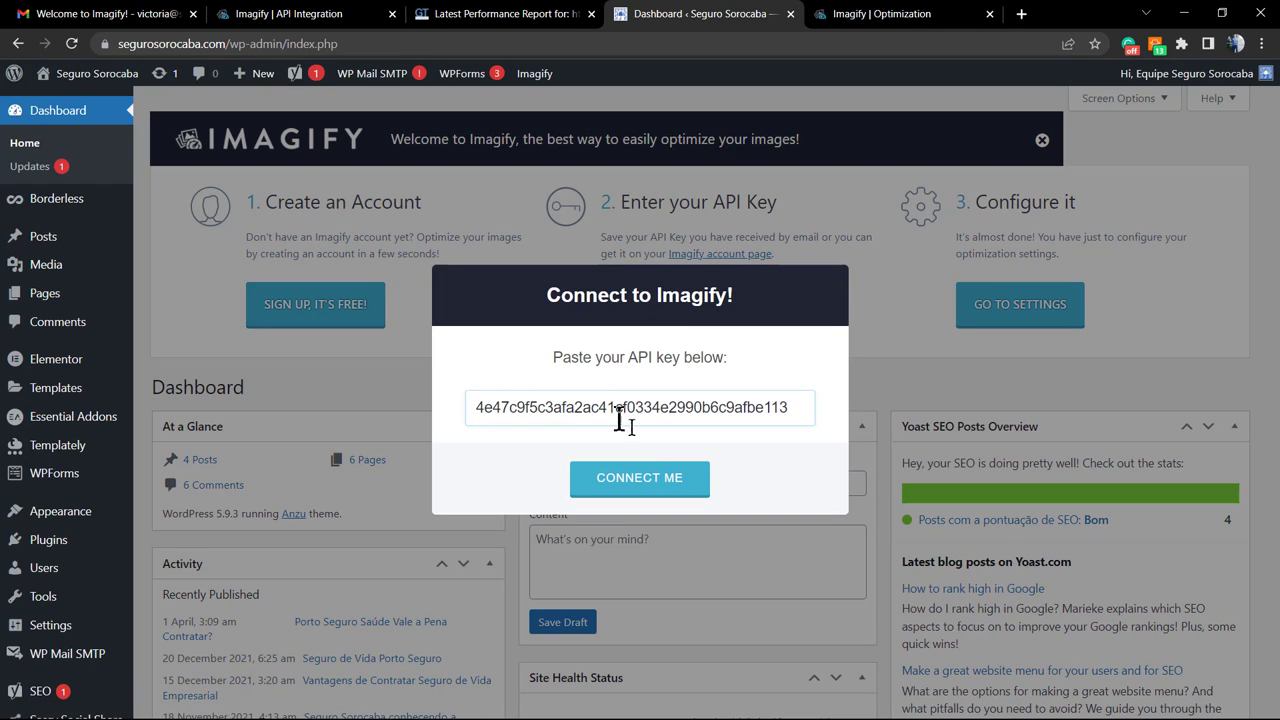
left_click(605, 481)
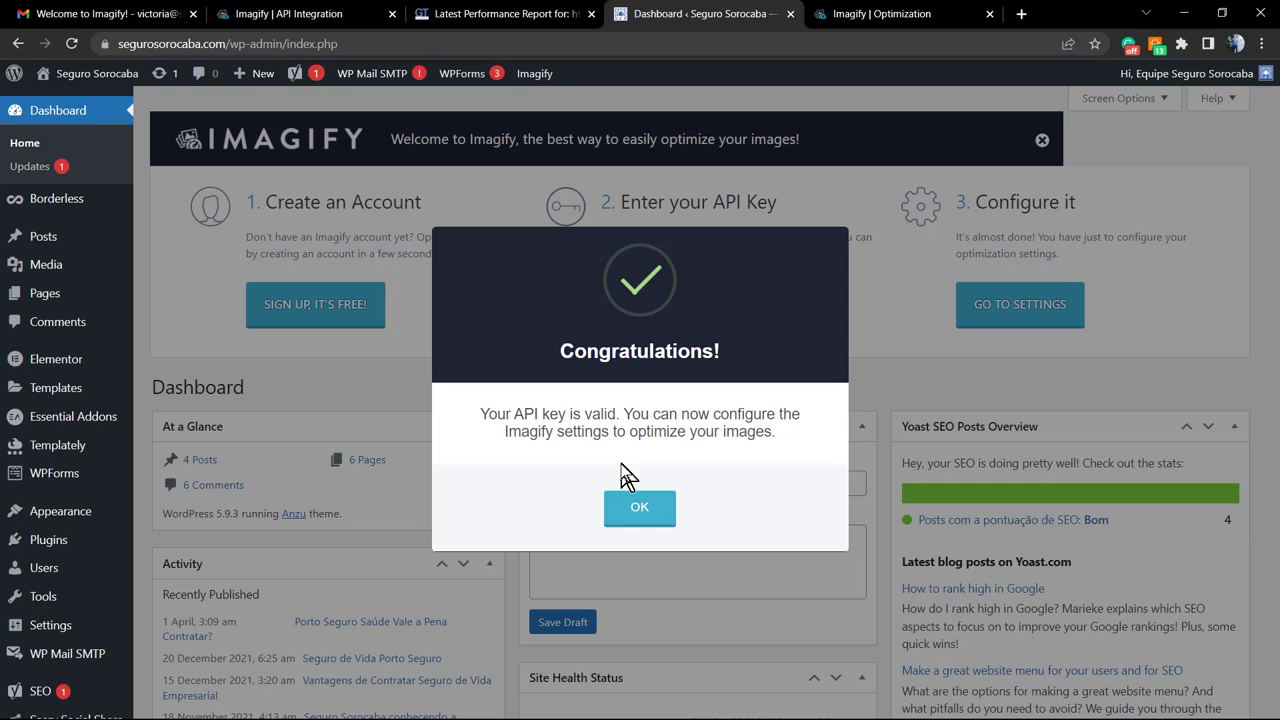
Dismiss the API key confirmation and open the Imagify settings page.
left_click(645, 525)
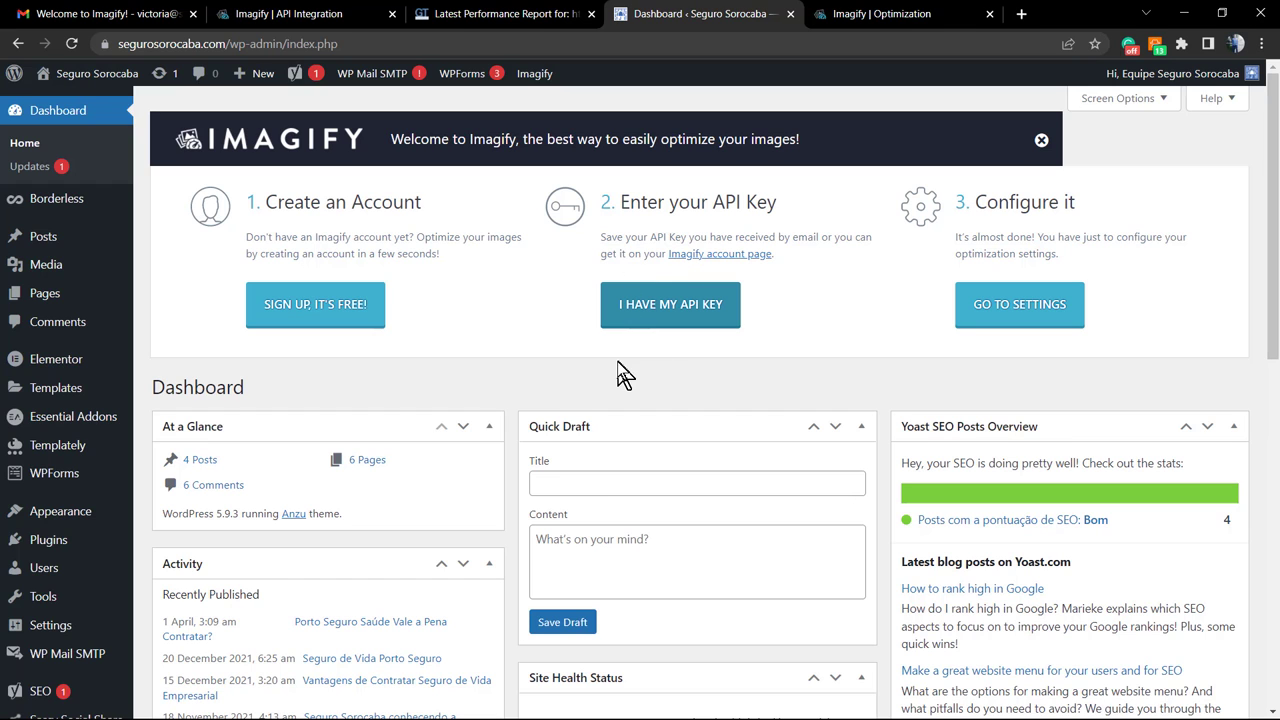
scroll(790, 355, "down", 2)
scroll(900, 335, "up", 2)
left_click(1000, 320)
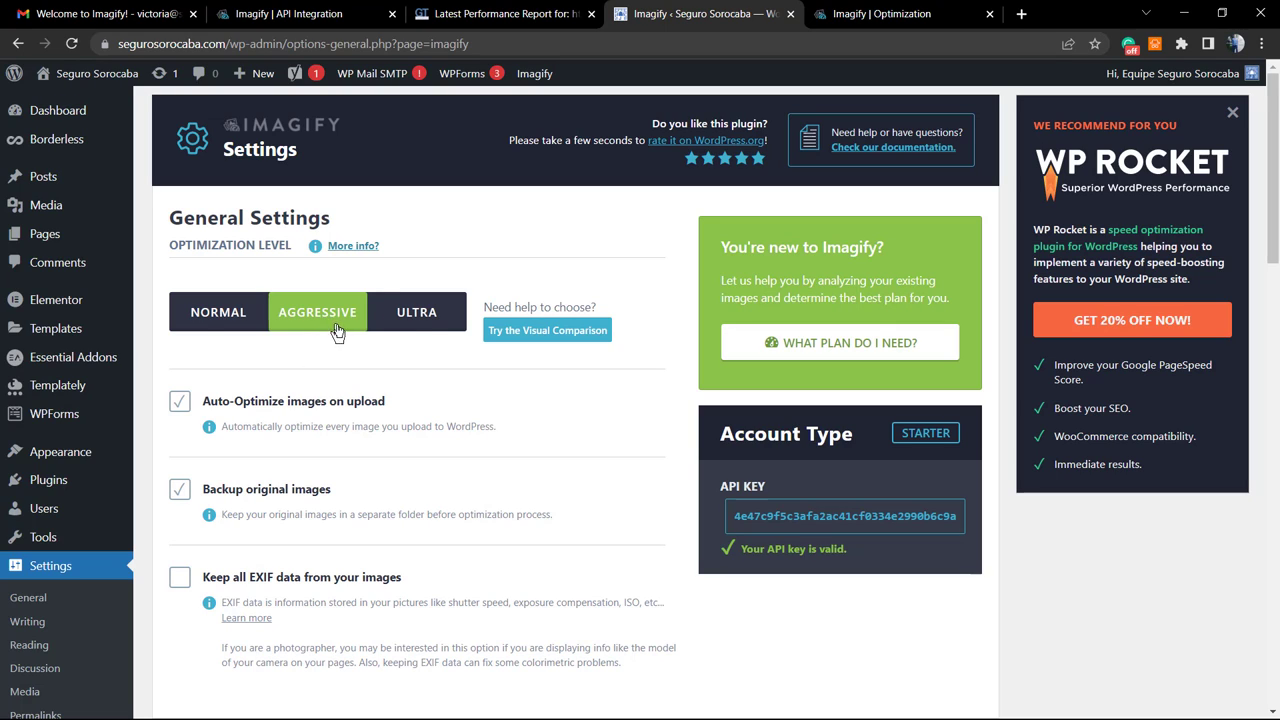
Turn off the backup of original images, accepting the warning, and set the optimization level to Aggressive.
left_click(408, 322)
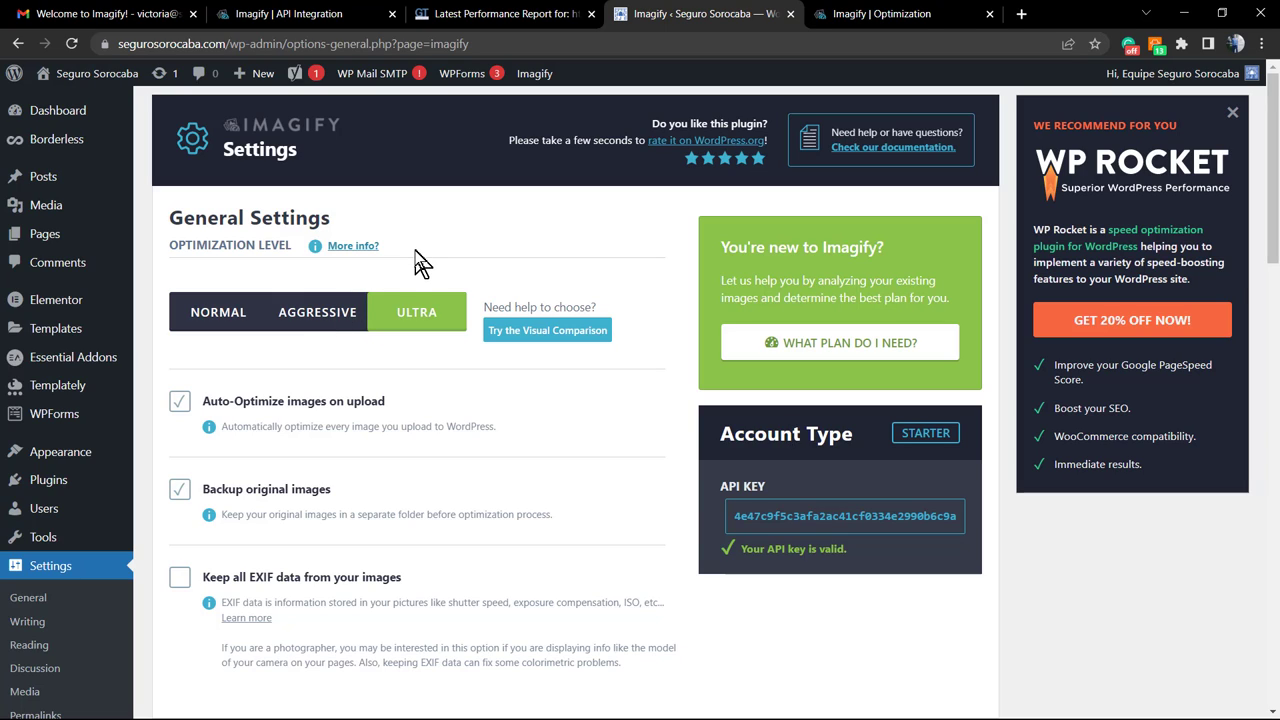
left_click(179, 489)
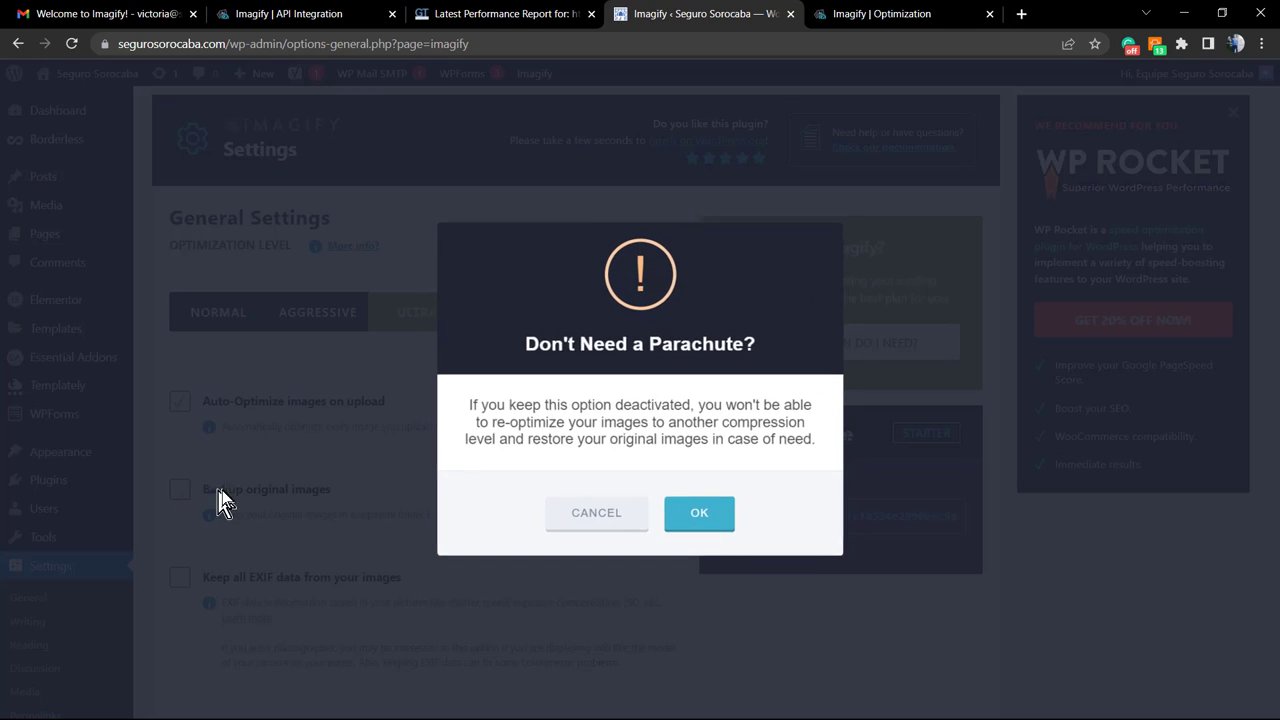
left_click(701, 516)
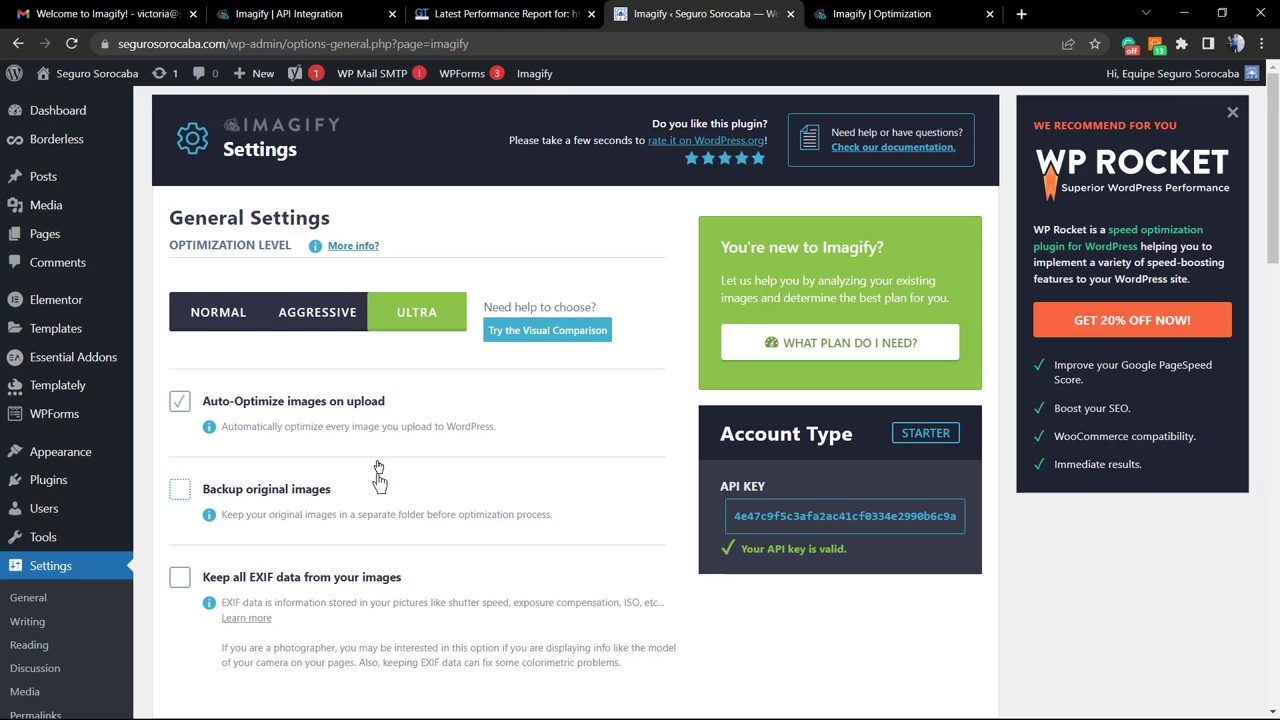
left_click(316, 318)
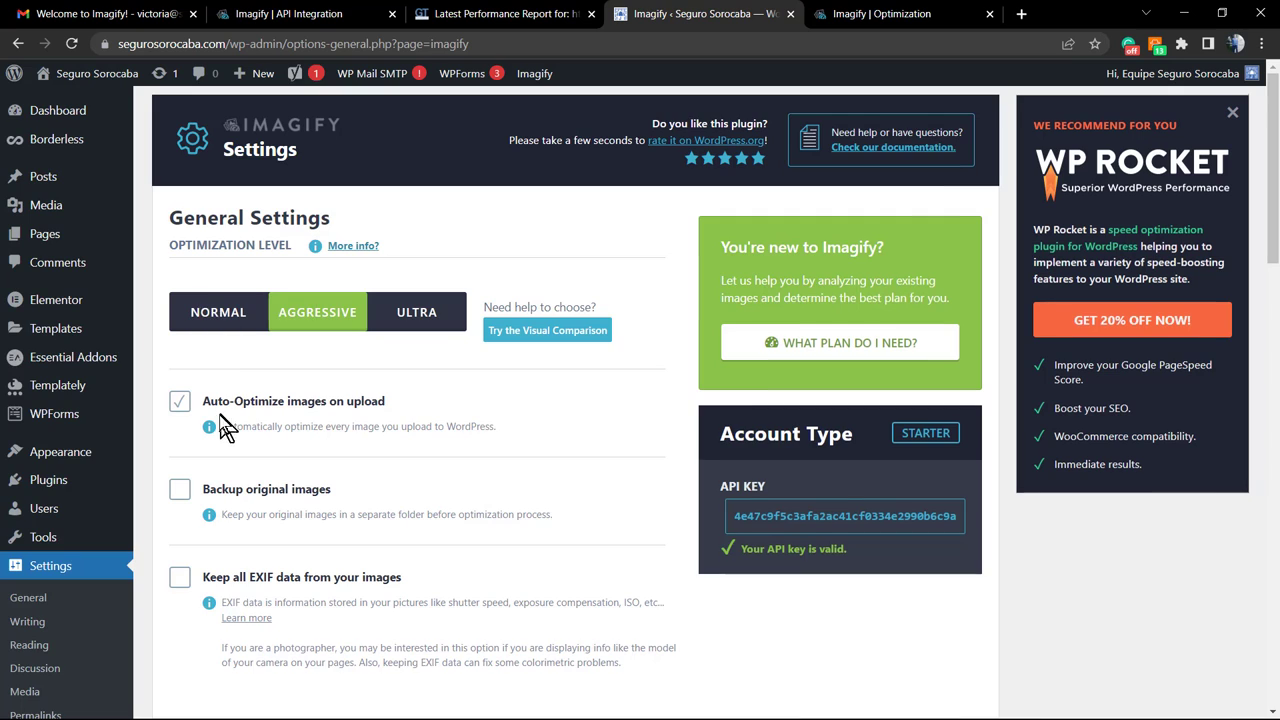
Enable displaying images in WebP format on the site, using the preferred <picture> tags method.
scroll(222, 430, "down", 2)
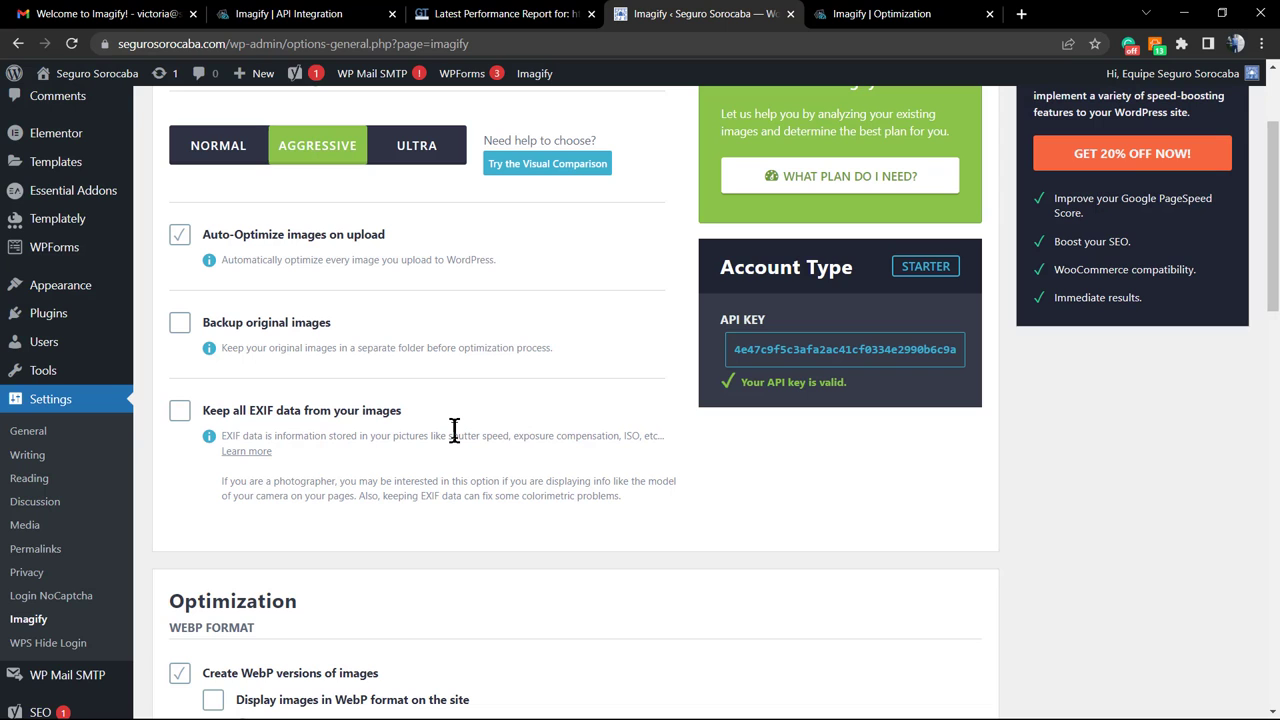
scroll(460, 435, "down", 2)
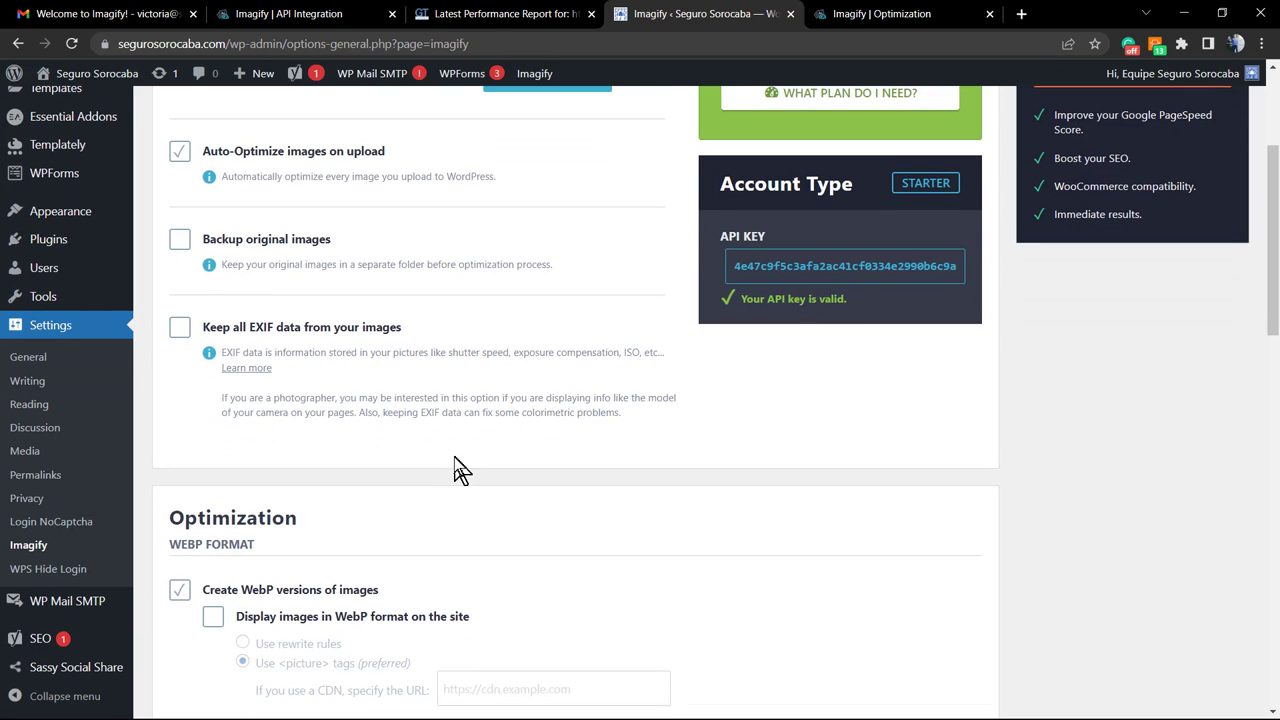
scroll(410, 428, "down", 1)
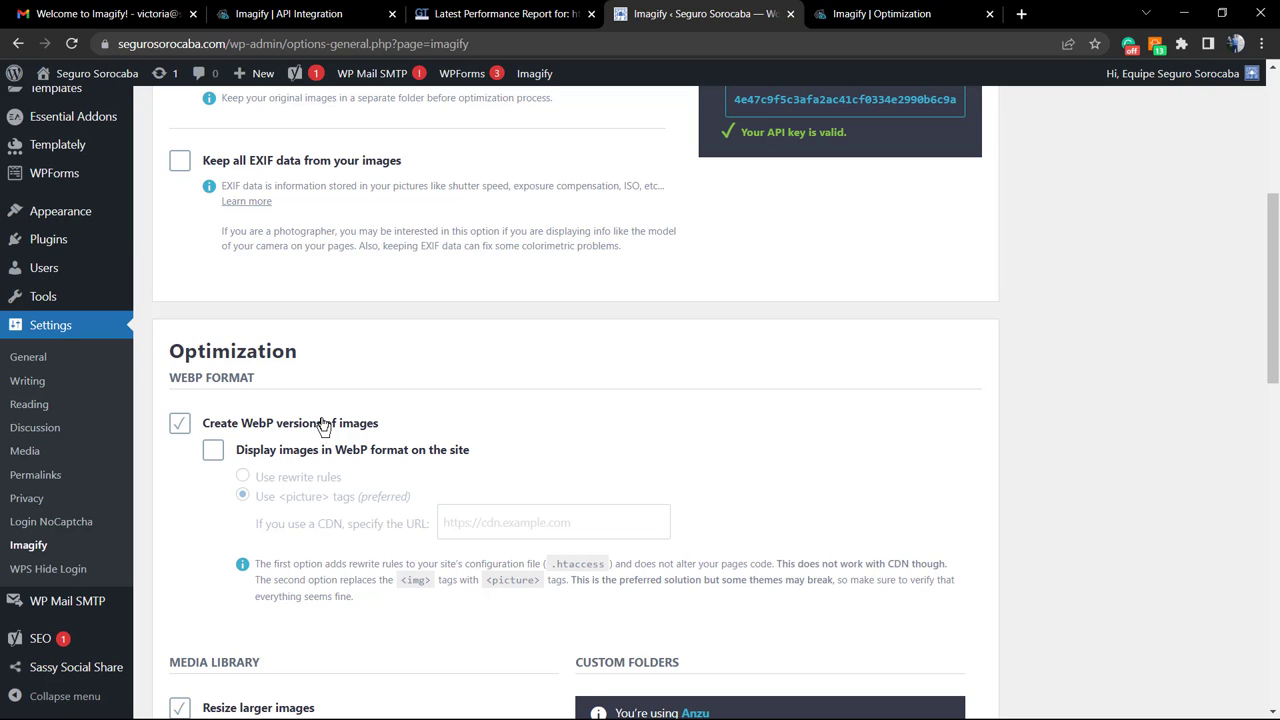
left_click(210, 457)
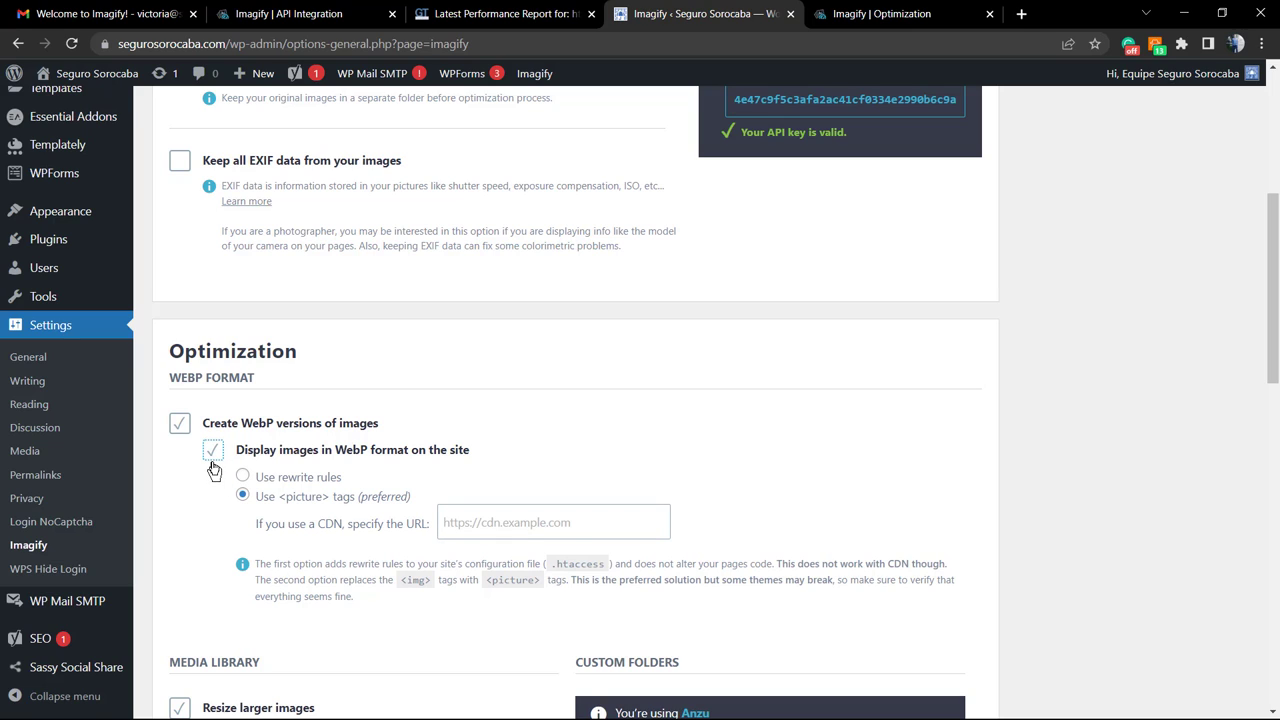
left_click(495, 522)
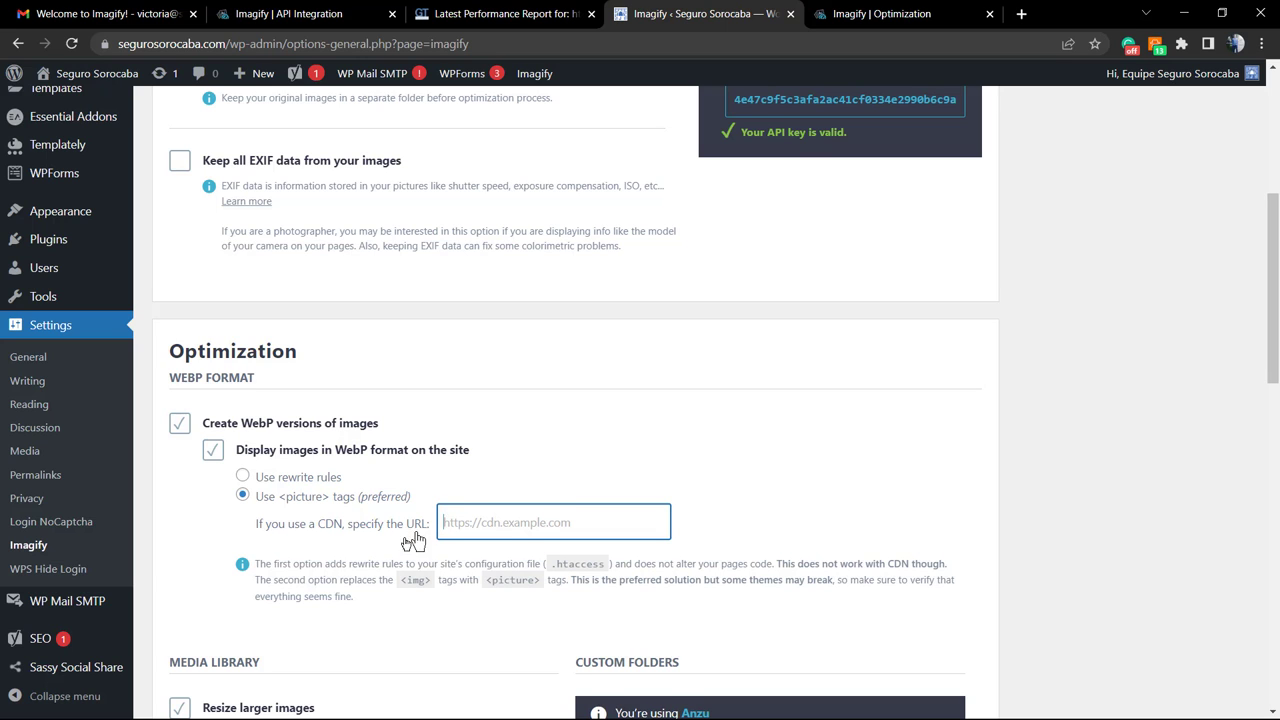
Review the remaining media library and display options, then save the Imagify settings and continue to the bulk optimizer.
scroll(343, 571, "down", 2)
scroll(305, 515, "down", 1)
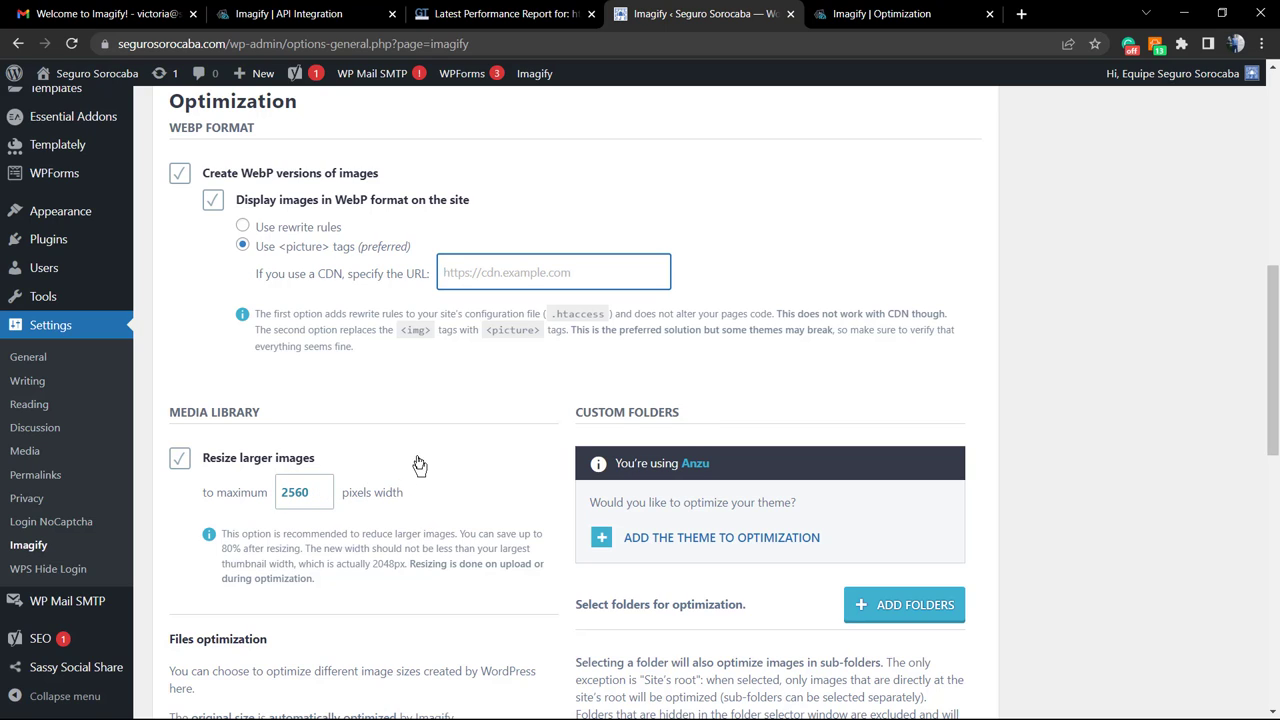
scroll(417, 457, "down", 4)
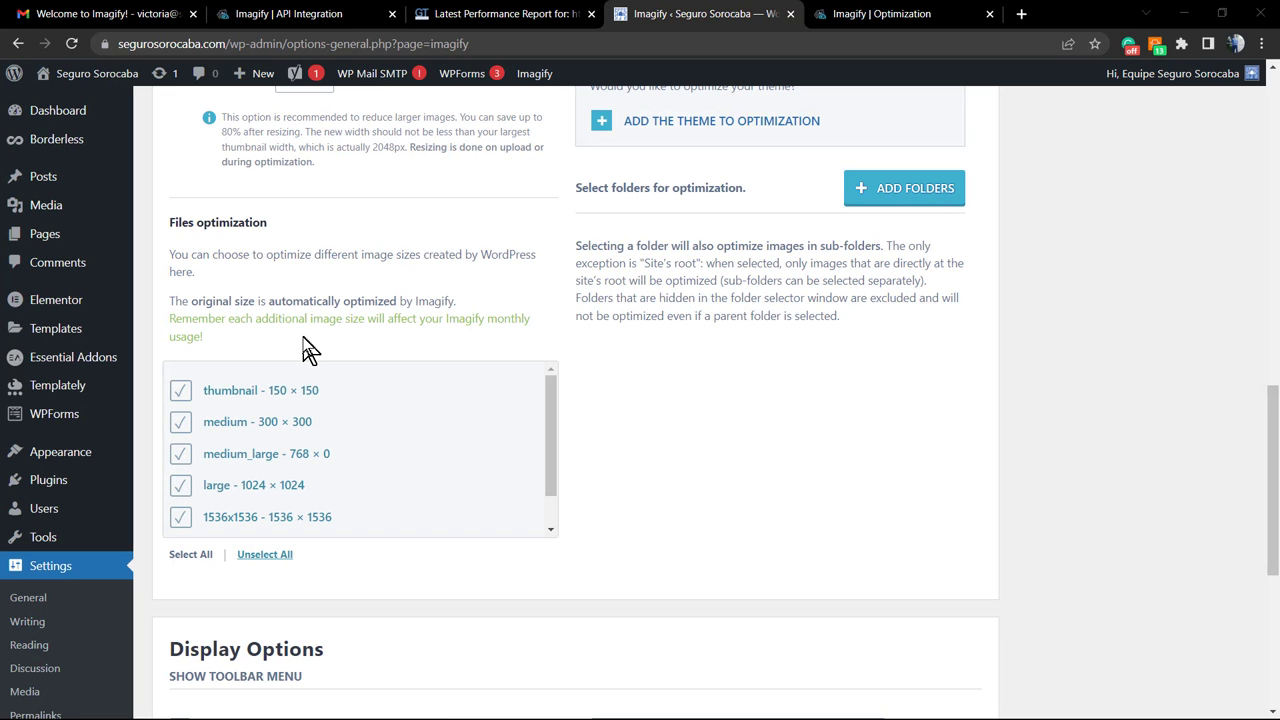
scroll(360, 432, "down", 2)
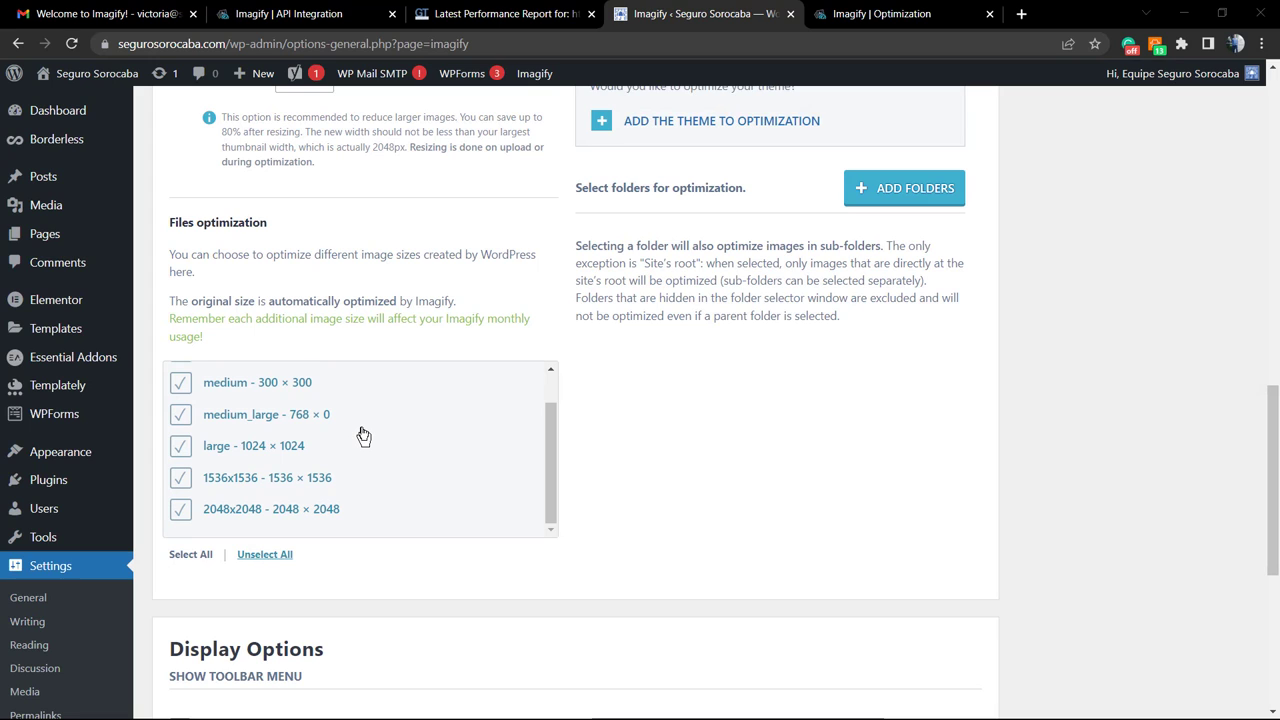
scroll(363, 436, "down", 3)
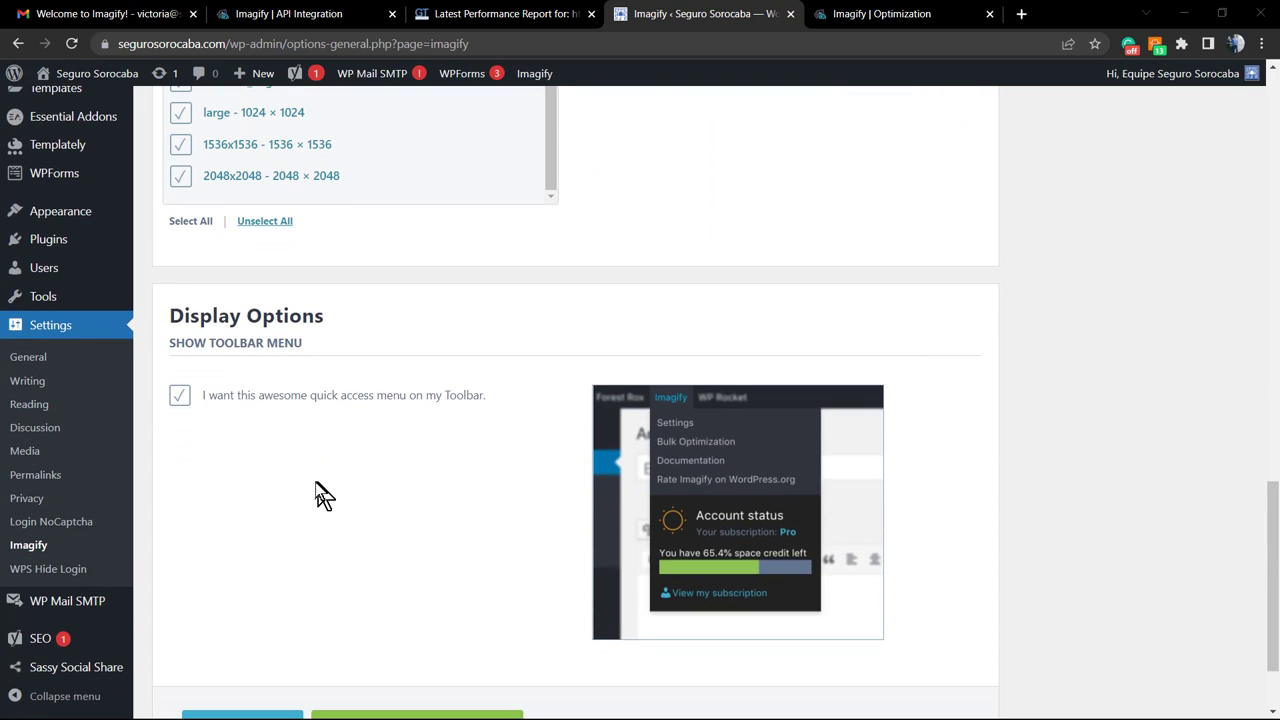
scroll(330, 460, "down", 2)
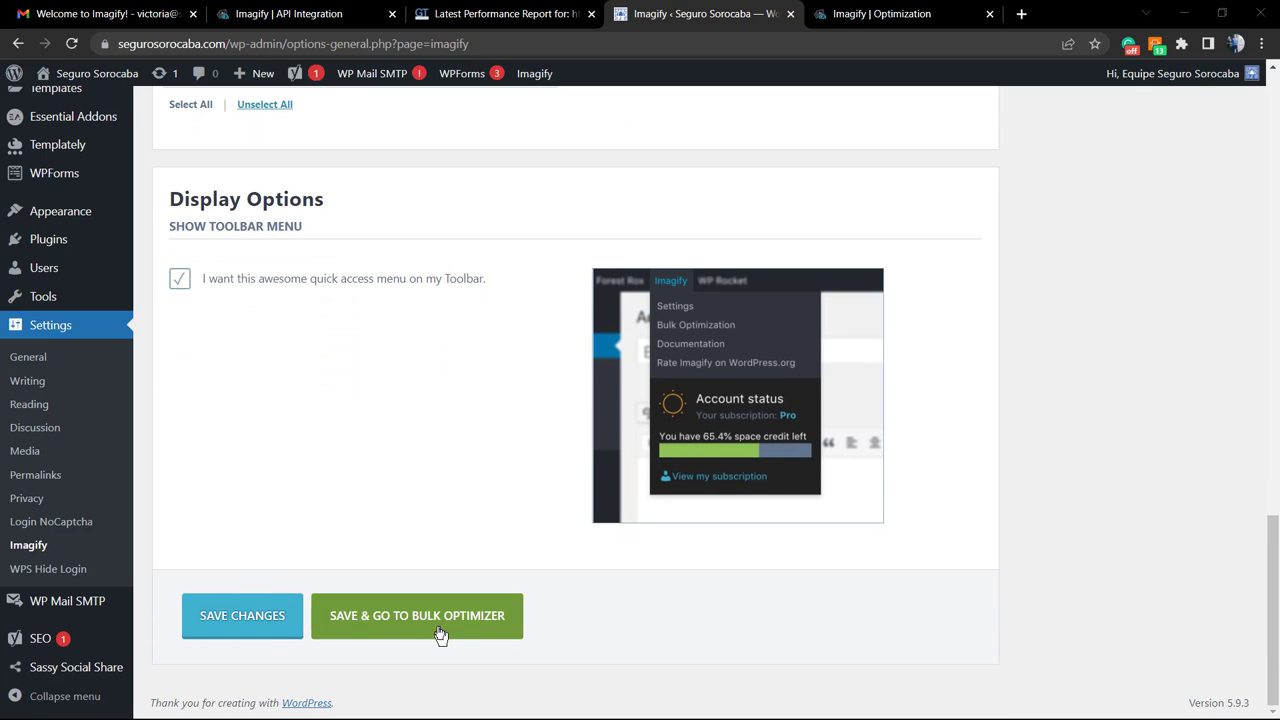
scroll(350, 530, "up", 1)
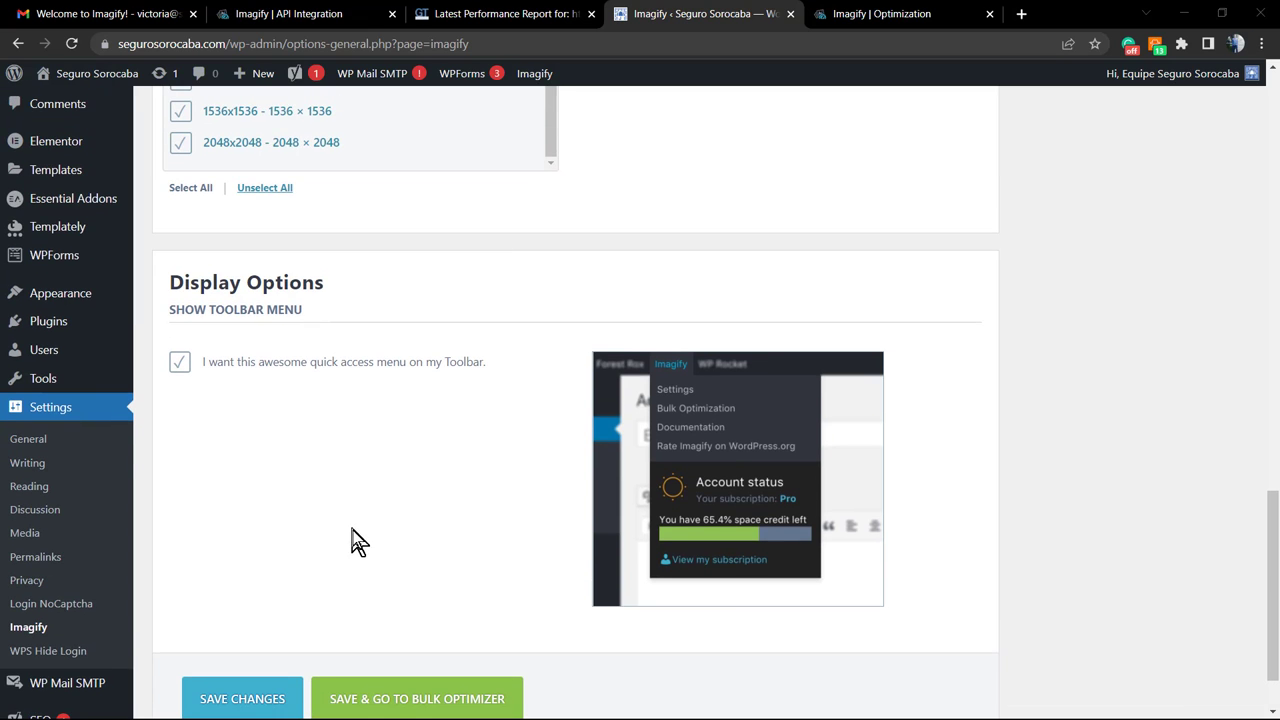
scroll(354, 543, "down", 1)
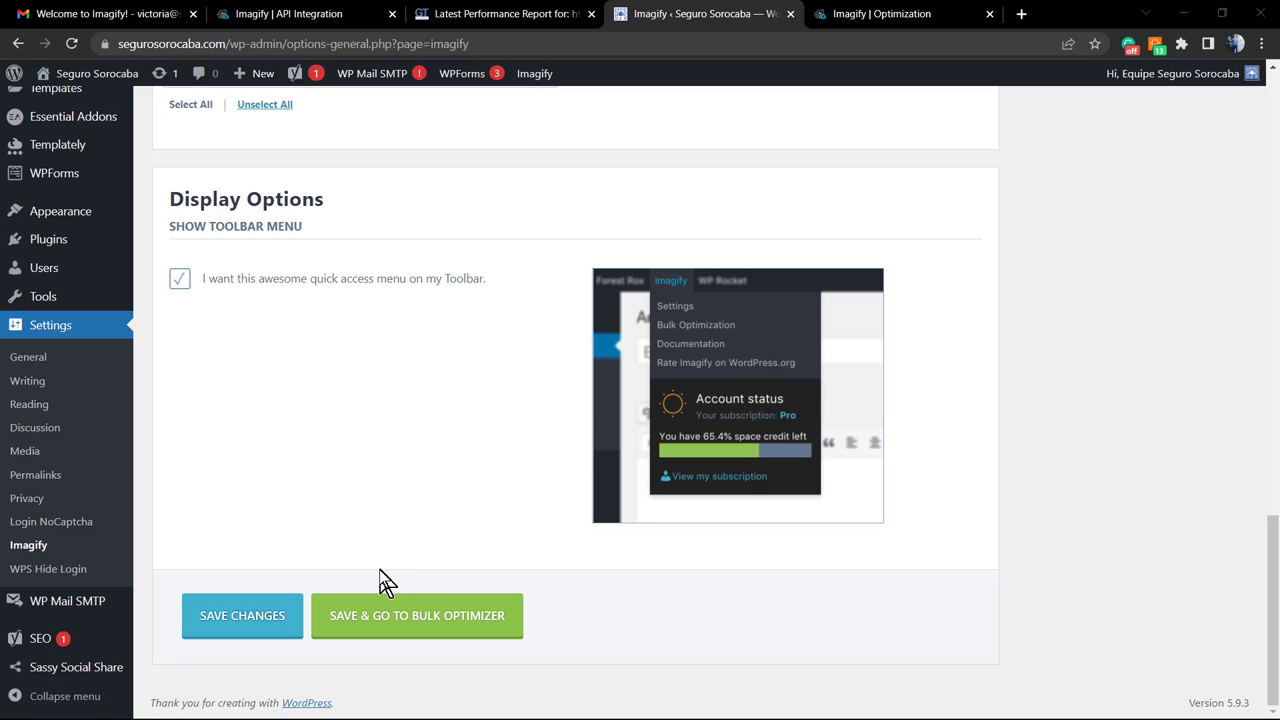
left_click(395, 625)
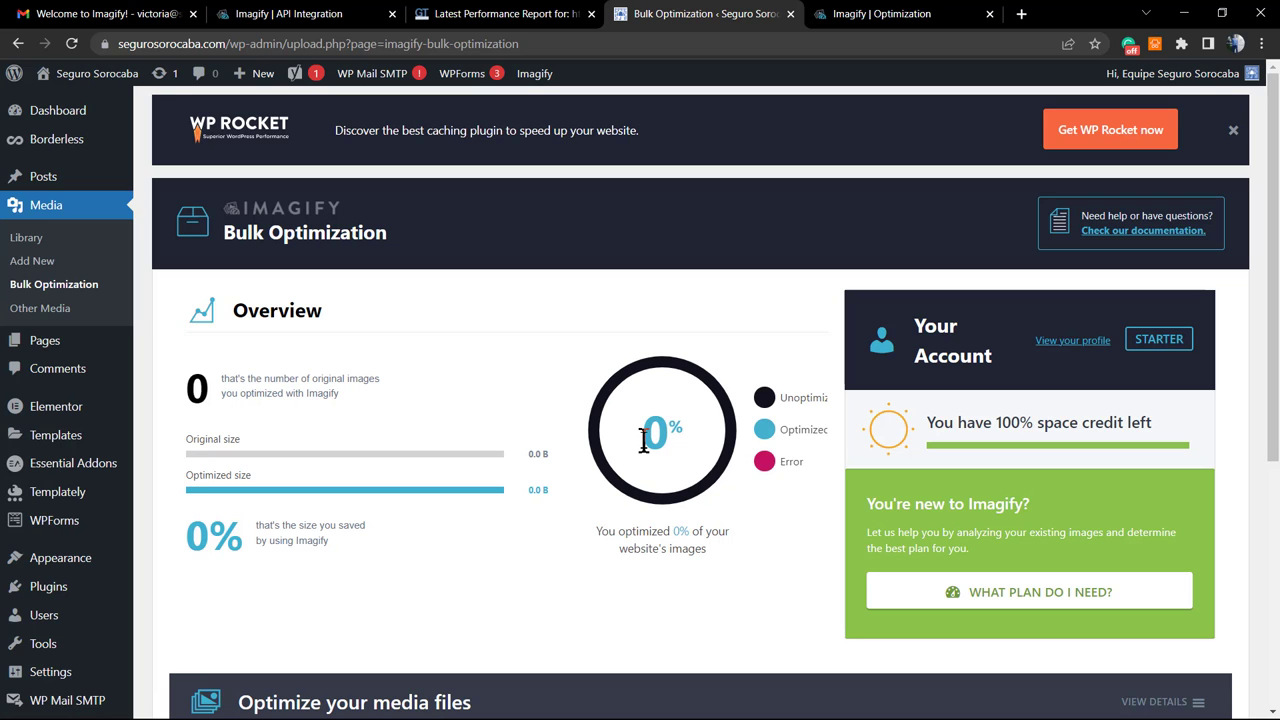
Launch the bulk optimization of the whole media library at the Aggressive level.
scroll(506, 430, "down", 4)
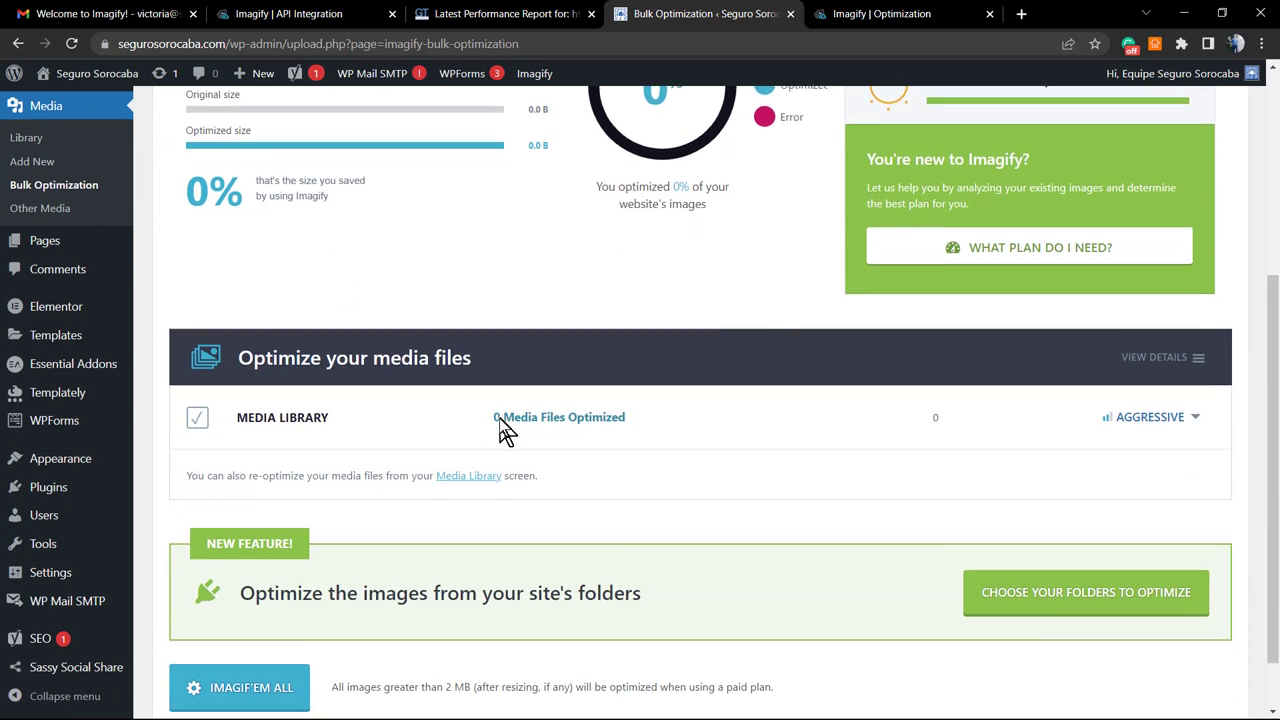
scroll(506, 430, "down", 1)
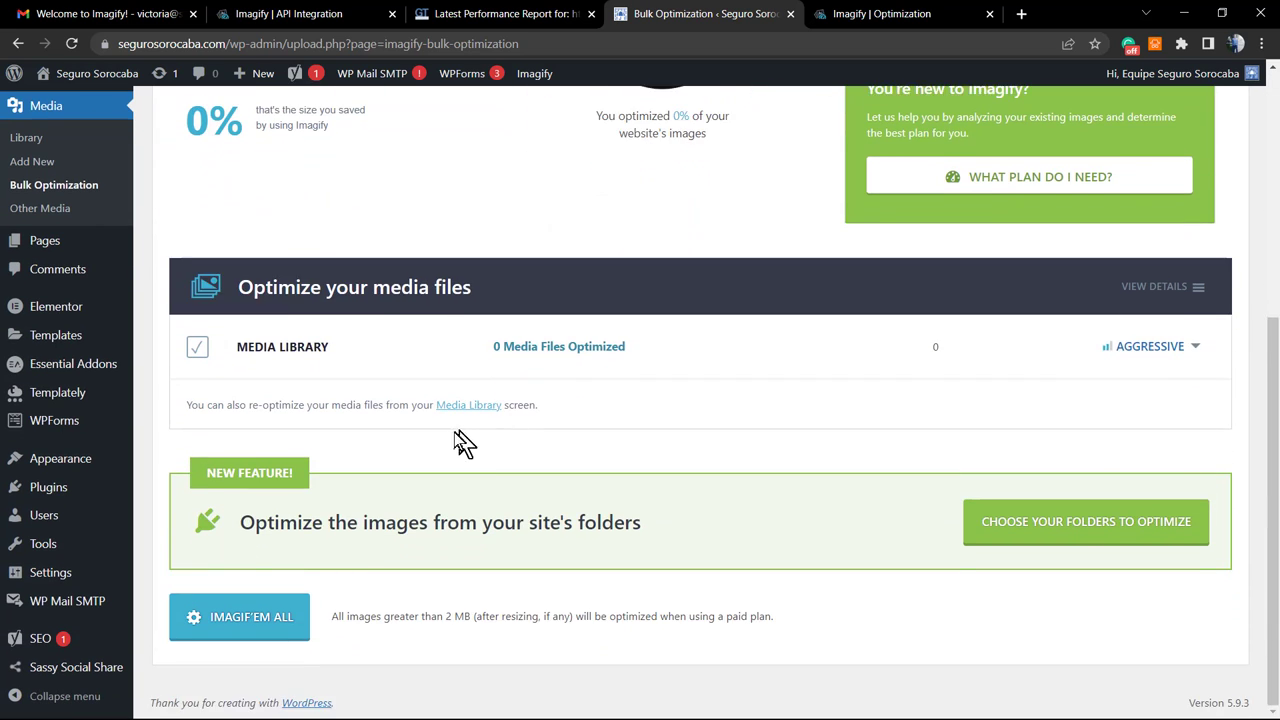
left_click(243, 622)
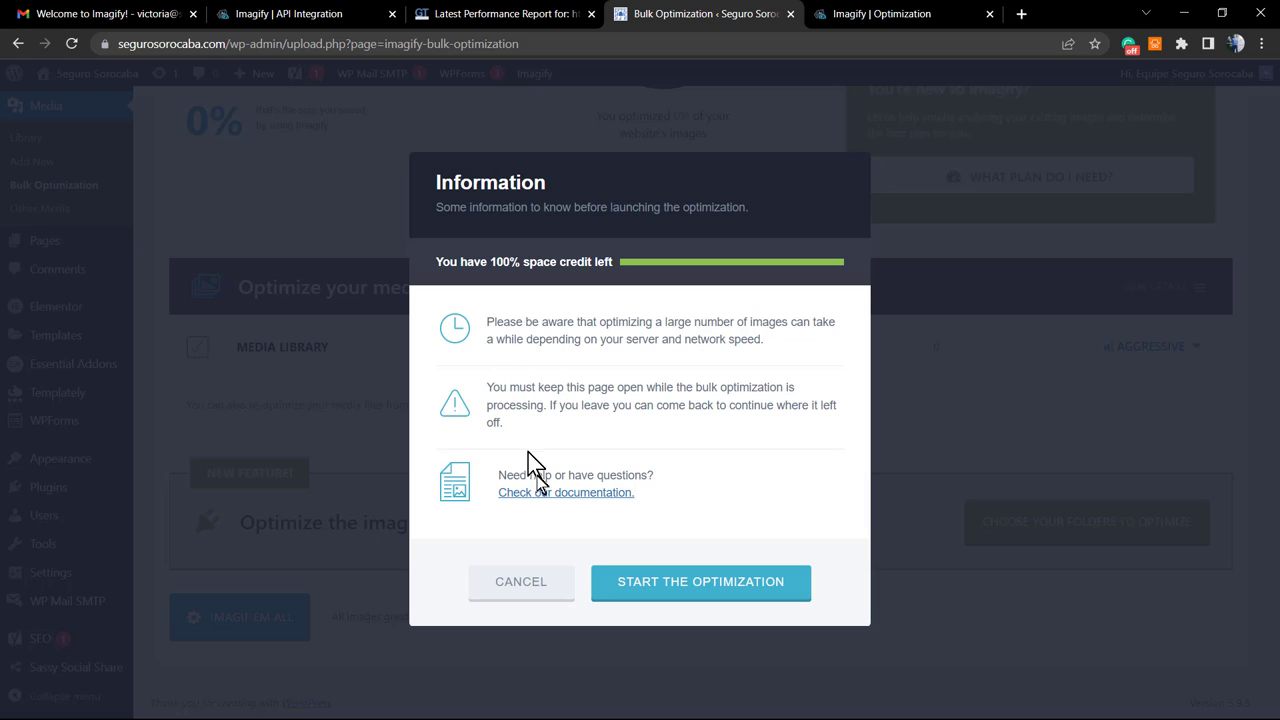
left_click(678, 588)
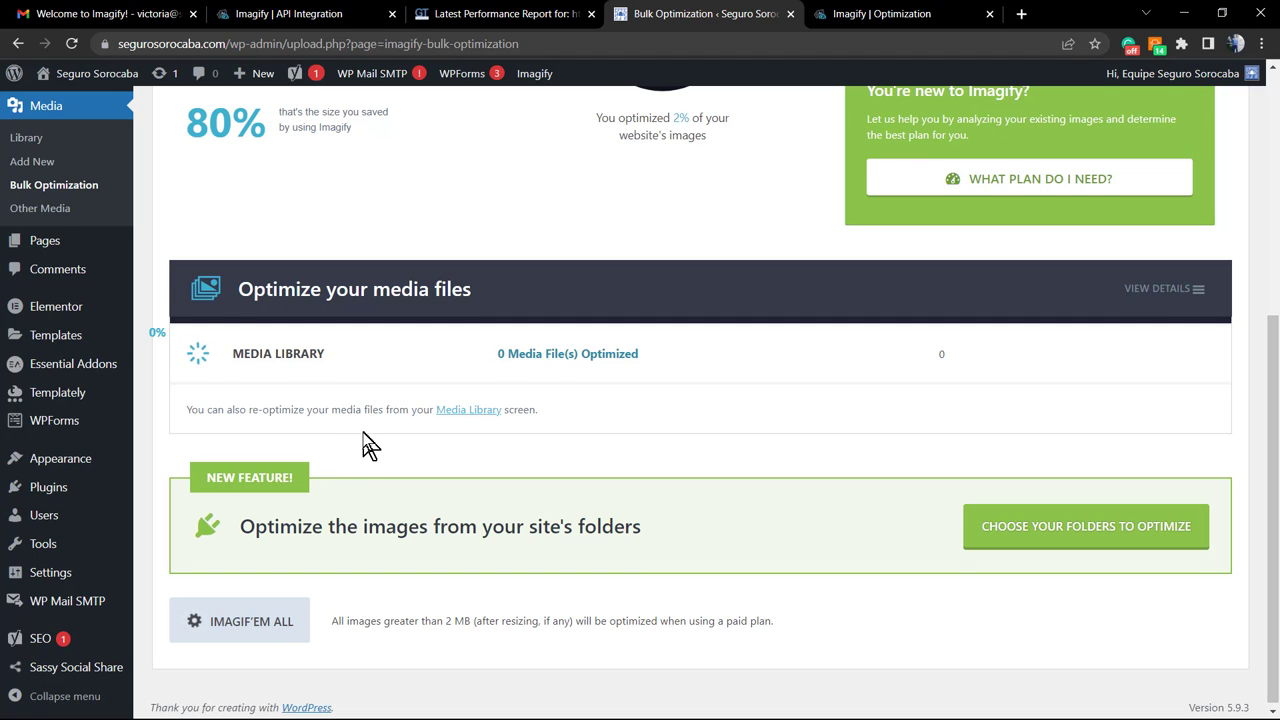
Show the details of the running media optimization and examine each file's status and savings along with the overall progress.
scroll(366, 443, "up", 1)
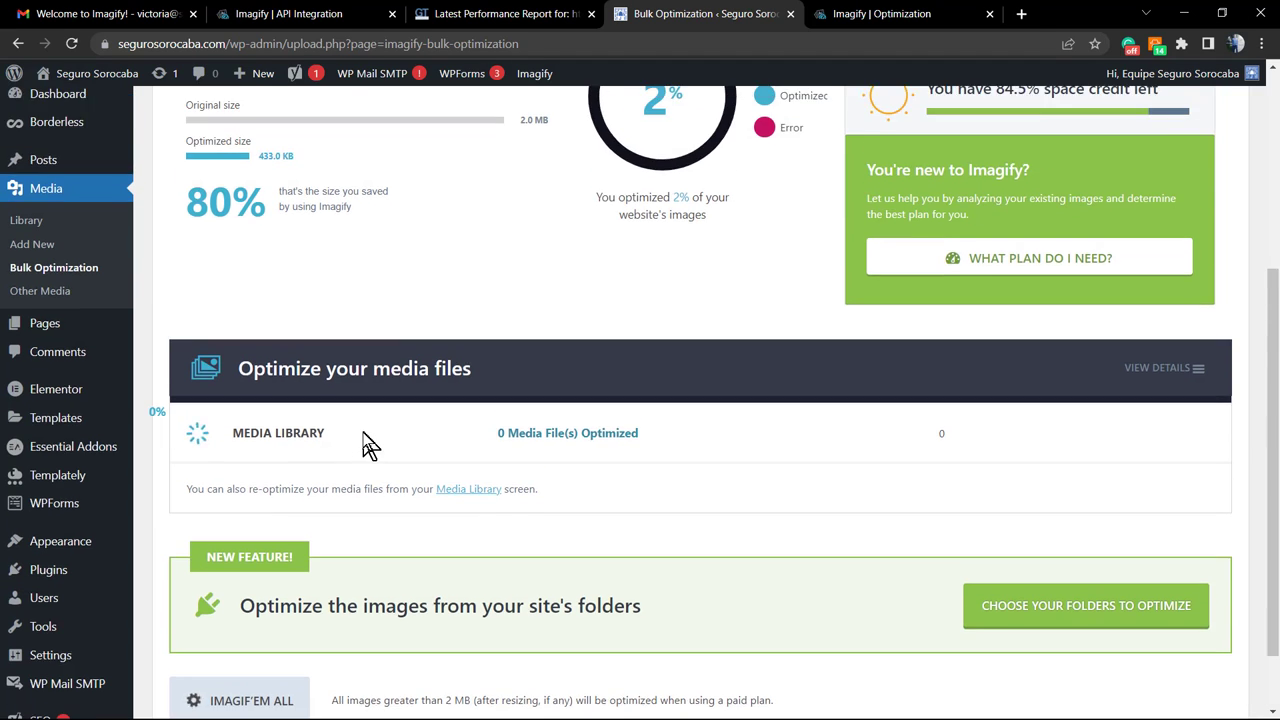
scroll(520, 450, "down", 1)
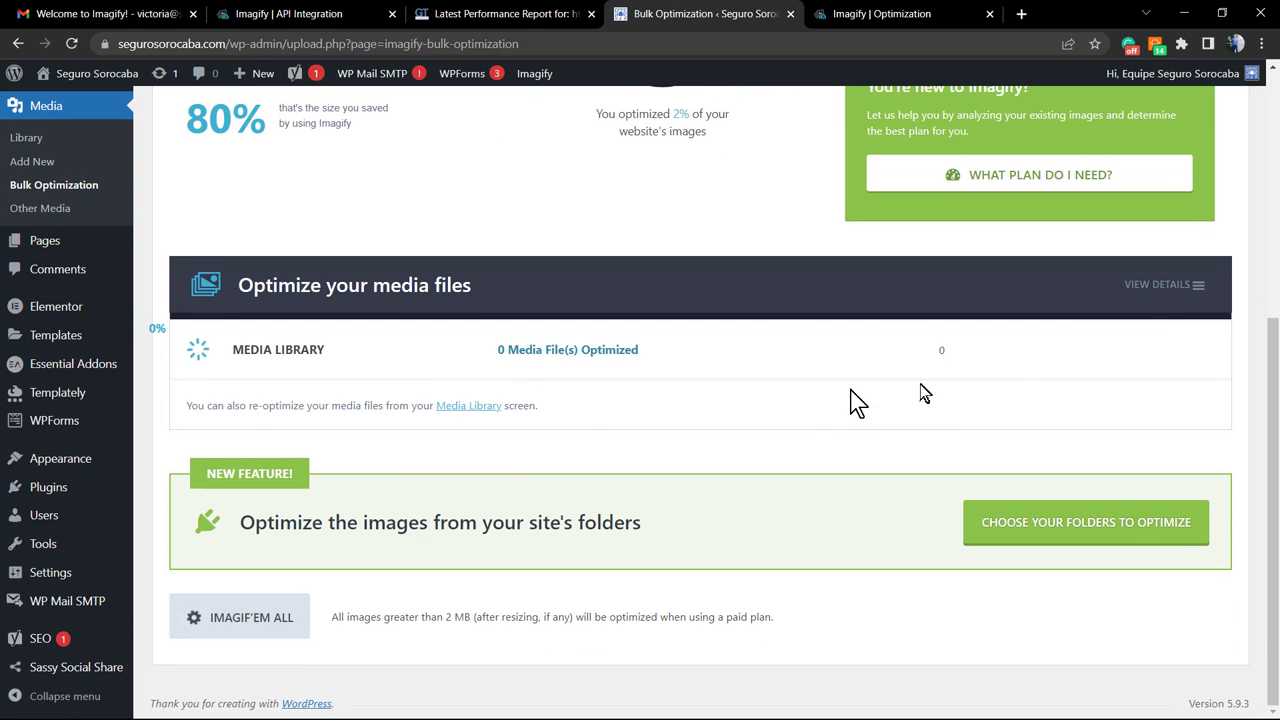
left_click(1181, 291)
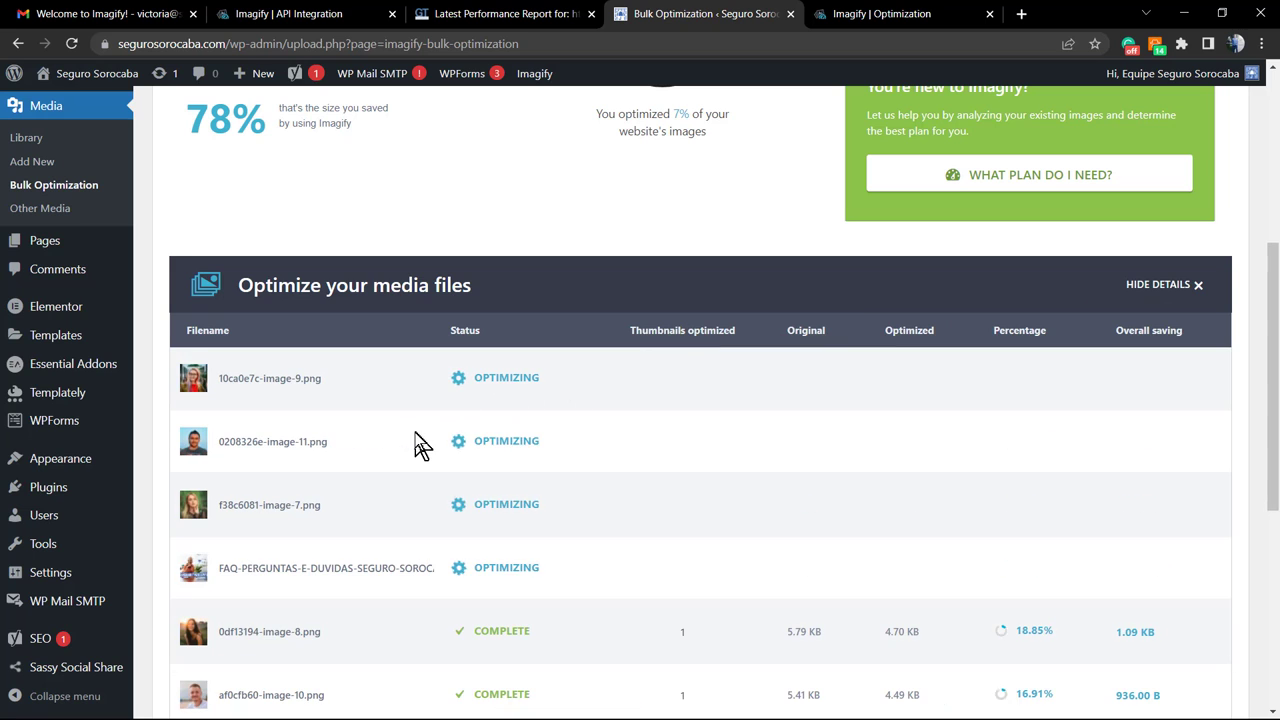
scroll(407, 491, "down", 2)
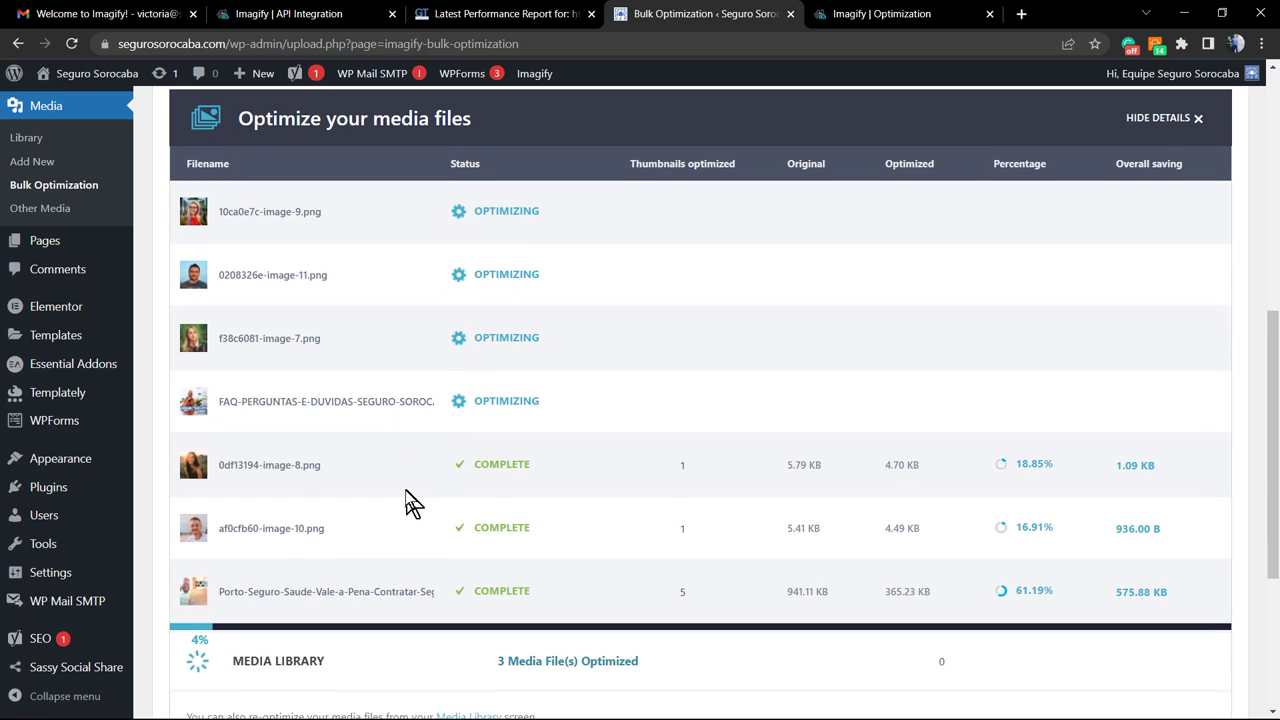
scroll(407, 491, "down", 2)
scroll(405, 488, "up", 3)
scroll(405, 485, "up", 5)
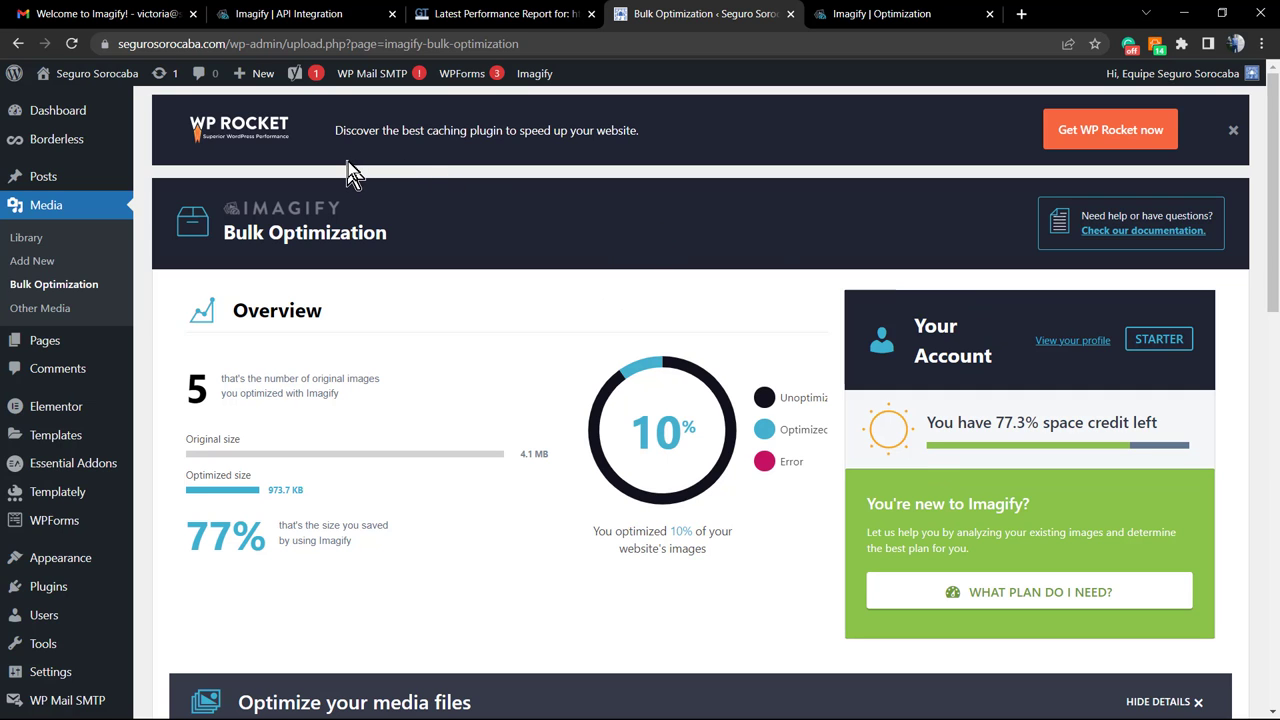
scroll(743, 349, "down", 6)
scroll(668, 378, "down", 5)
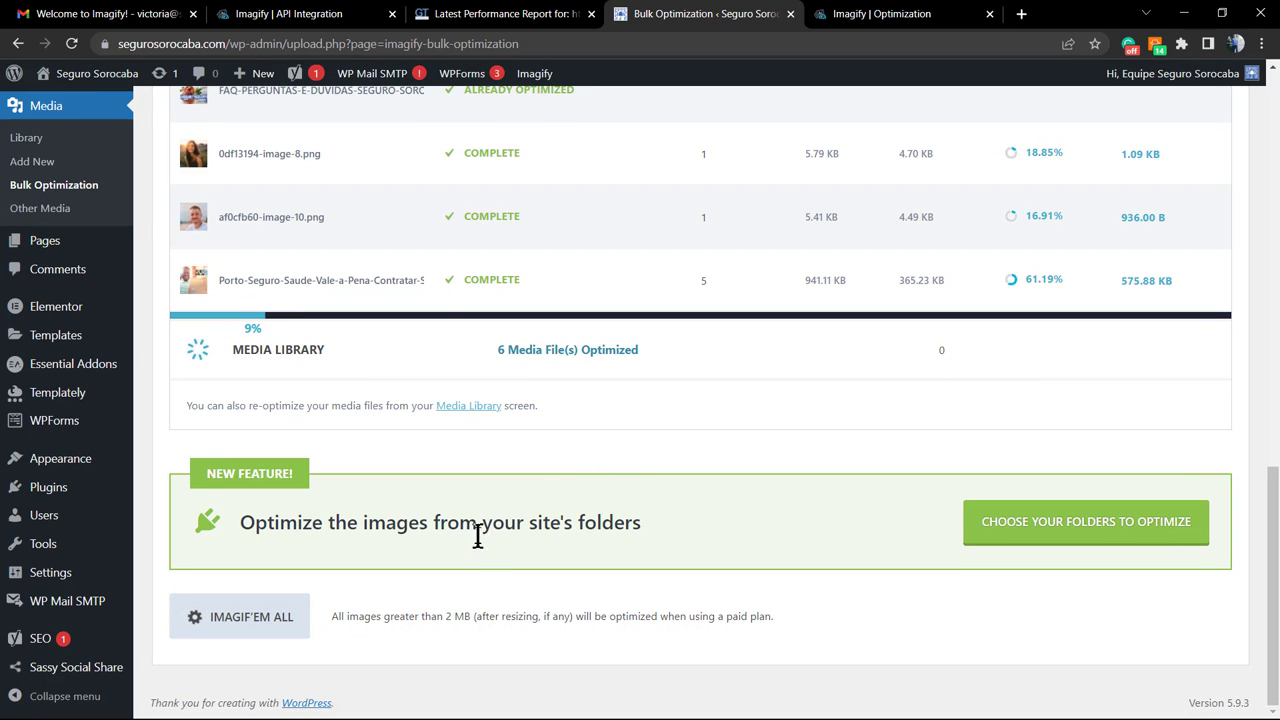
scroll(430, 505, "up", 1)
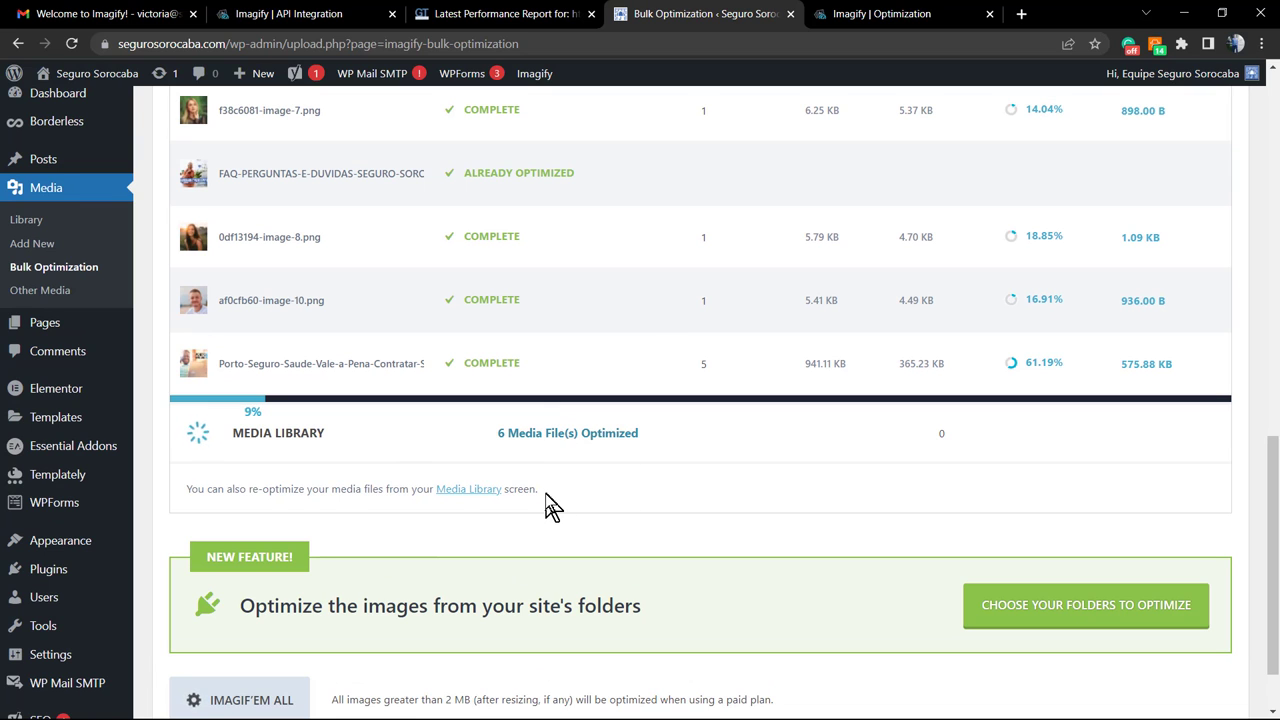
scroll(522, 471, "down", 1)
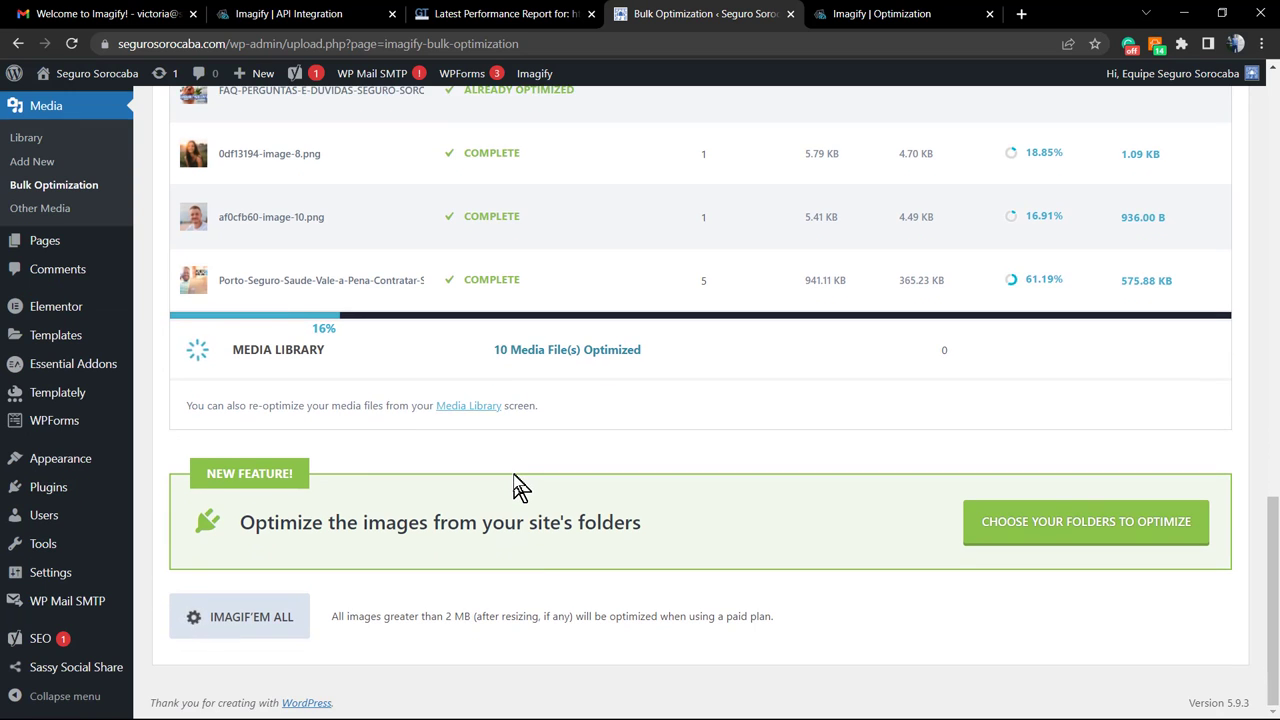
scroll(518, 487, "up", 5)
scroll(518, 487, "up", 3)
scroll(518, 487, "down", 3)
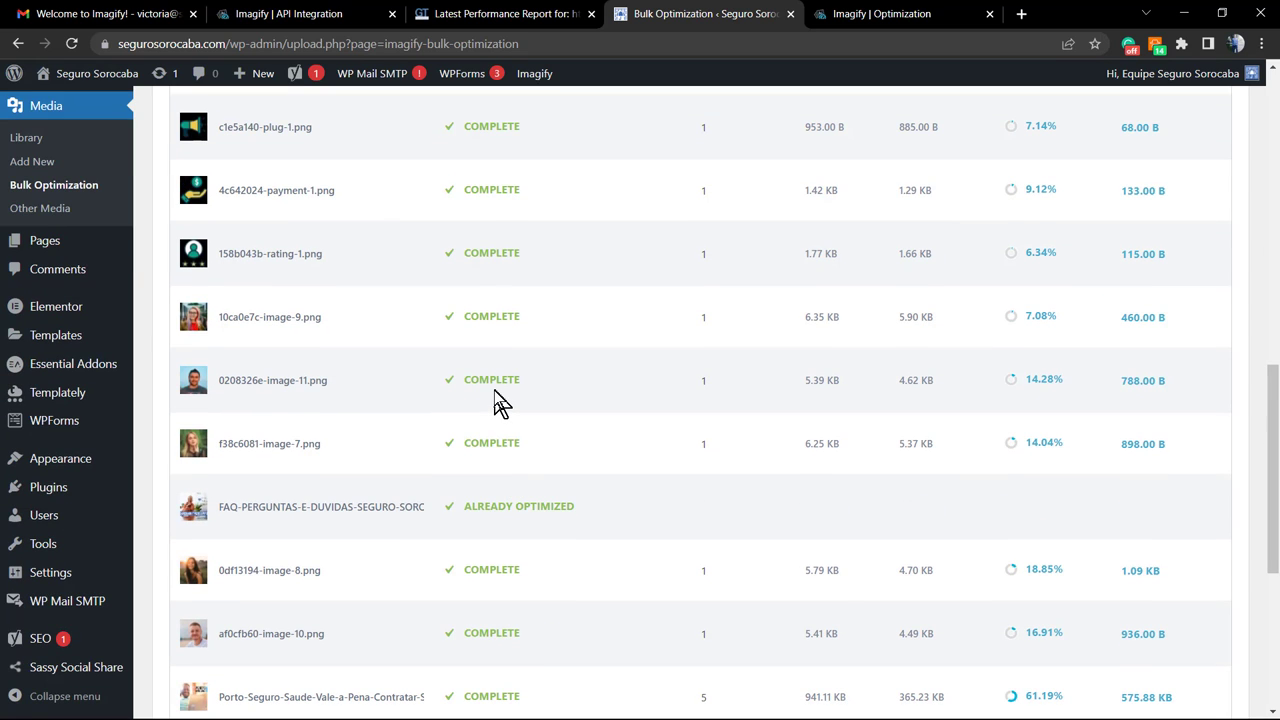
scroll(494, 390, "up", 10)
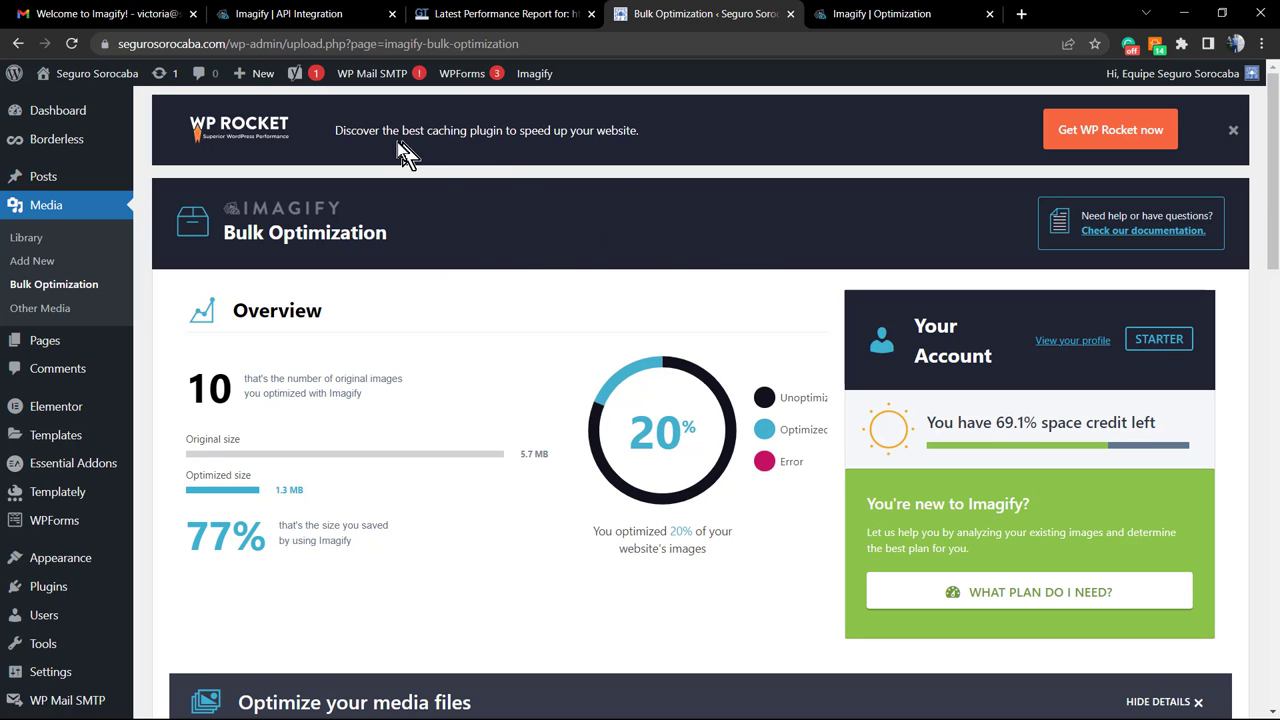
scroll(406, 277, "down", 4)
scroll(412, 283, "down", 8)
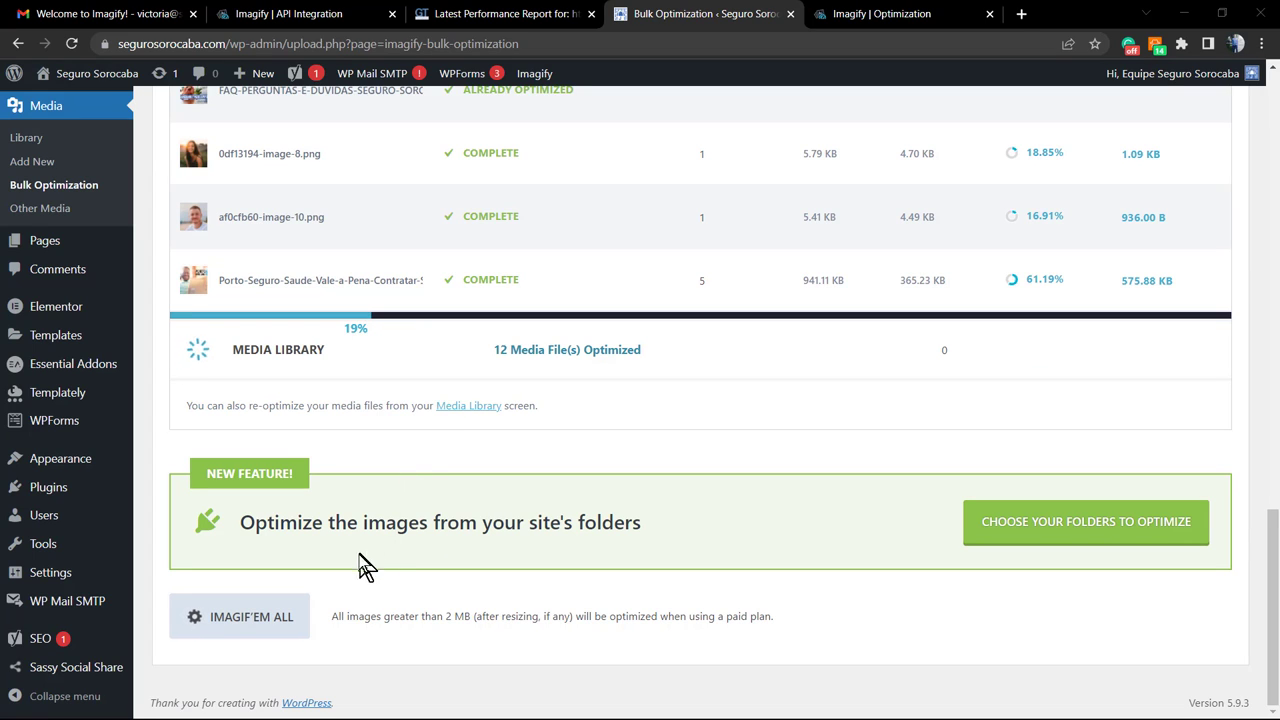
scroll(345, 550, "up", 9)
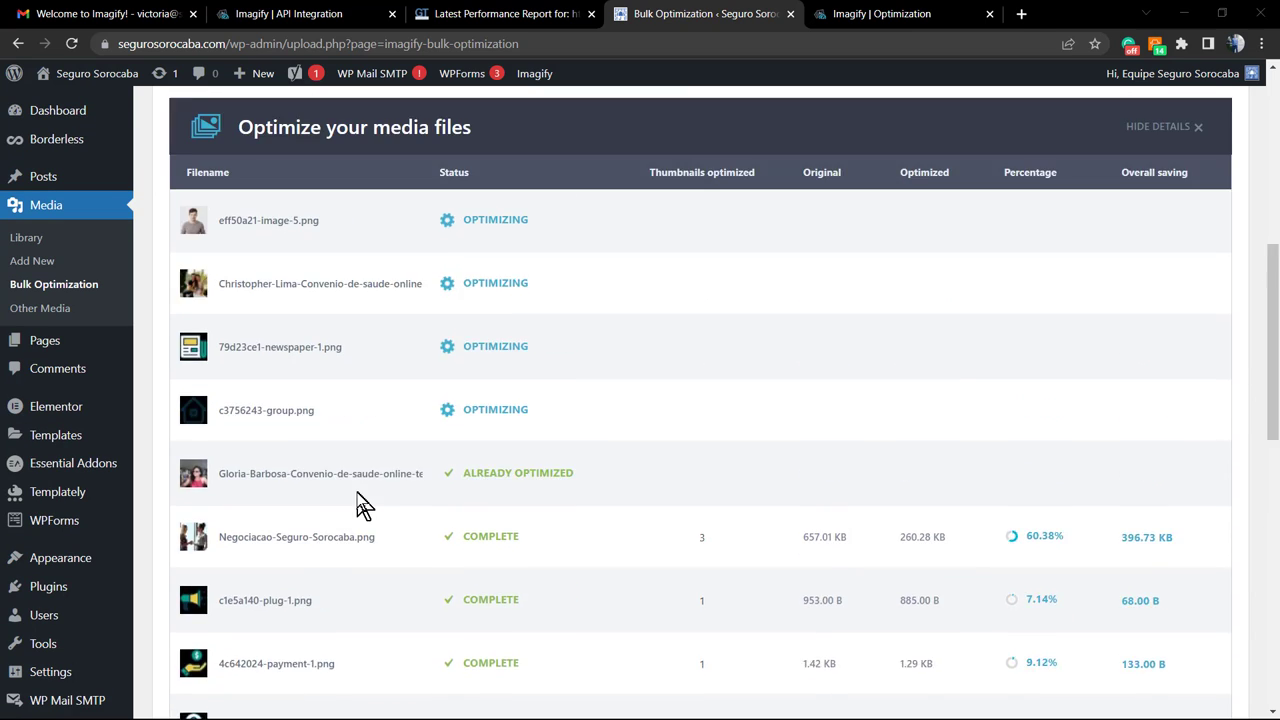
Check the overview of the running bulk optimization and open the Imagify plugin settings in a separate browser tab.
scroll(365, 505, "up", 5)
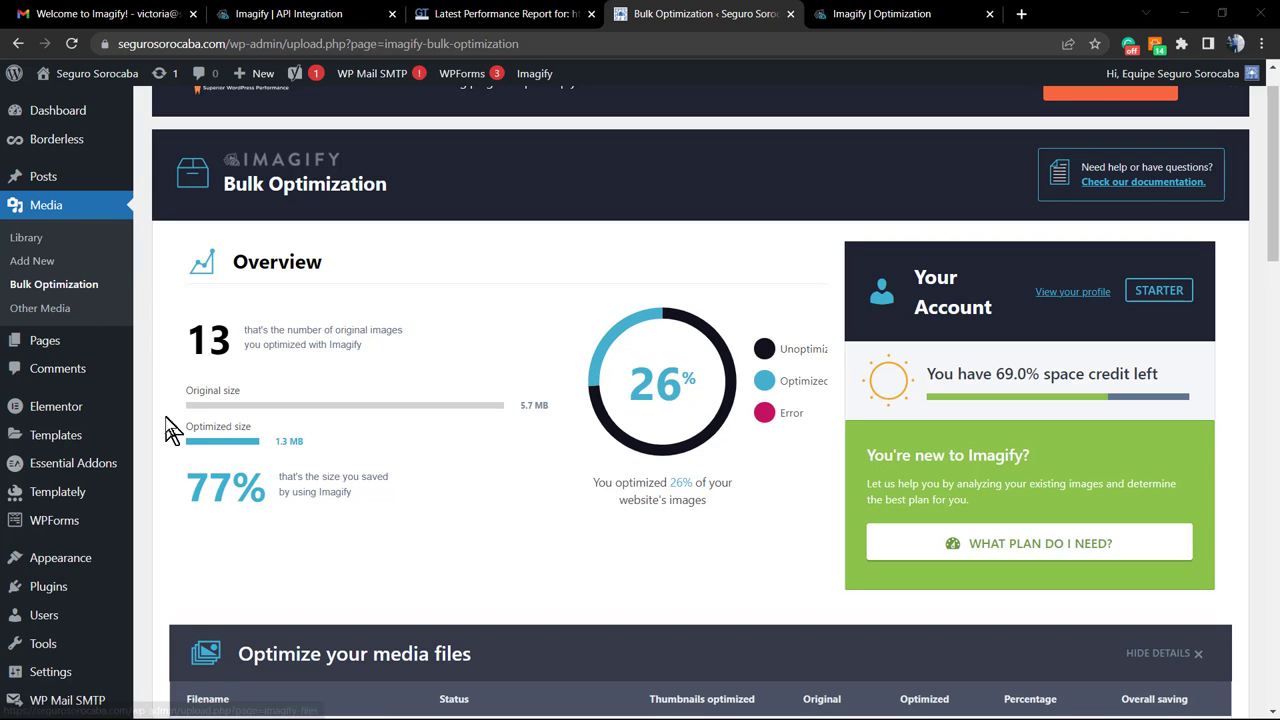
scroll(163, 475, "down", 3)
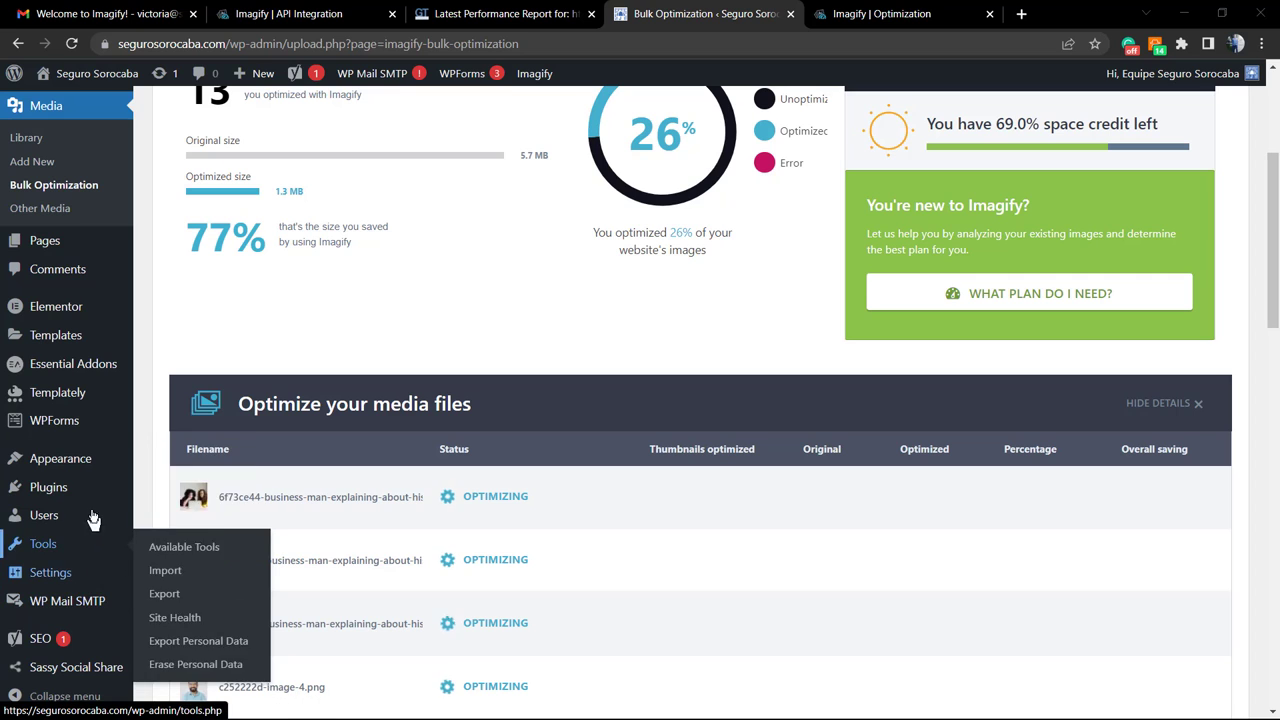
scroll(240, 347, "up", 1)
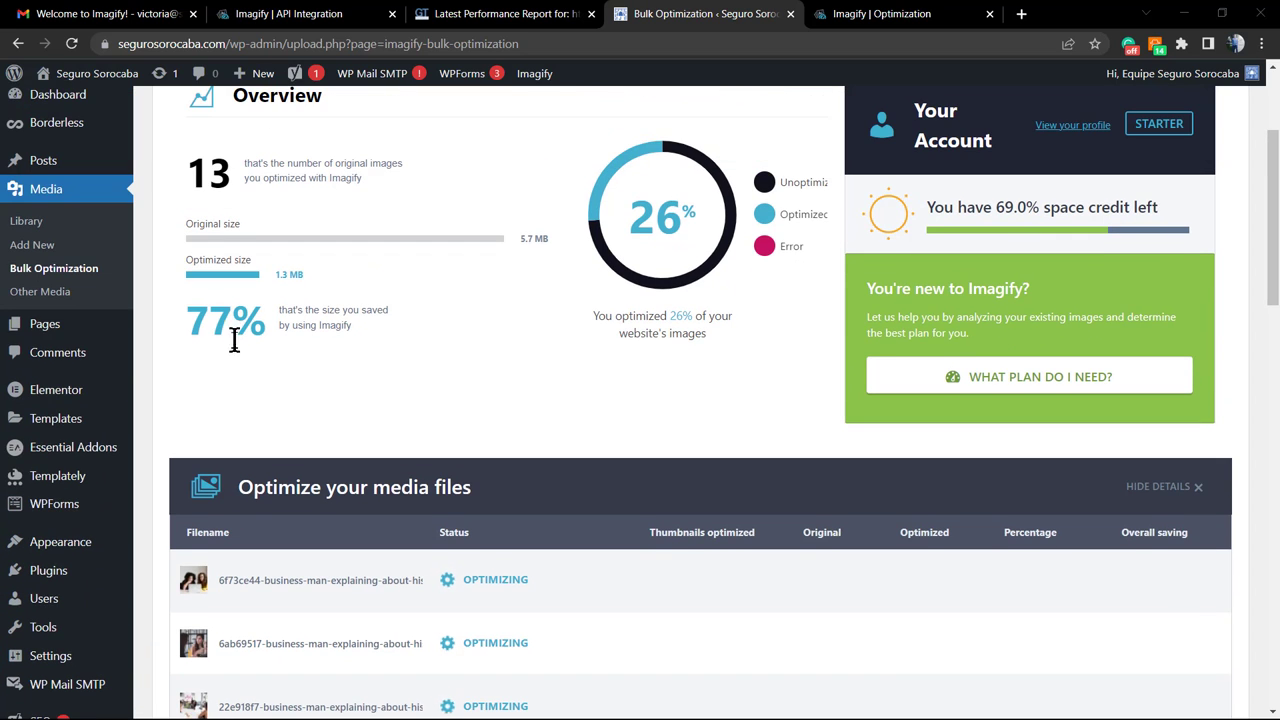
scroll(233, 345, "down", 3)
mouse_move(62, 580)
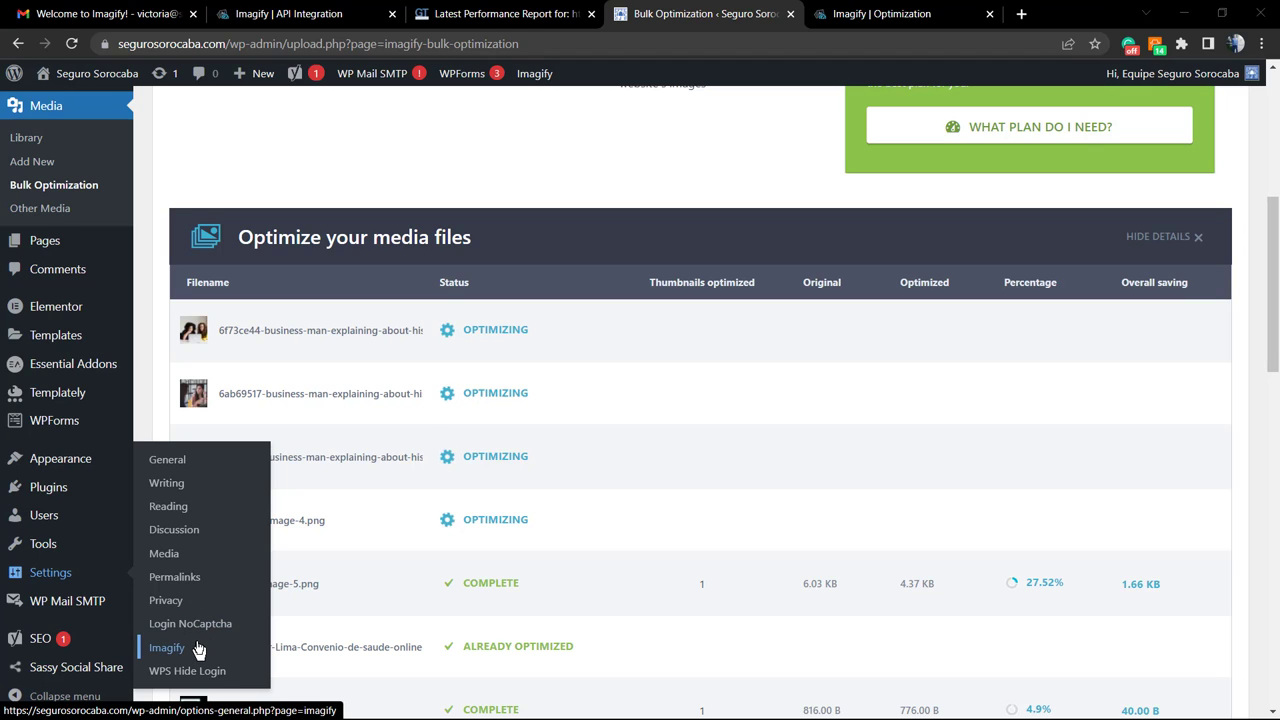
right_click(196, 336)
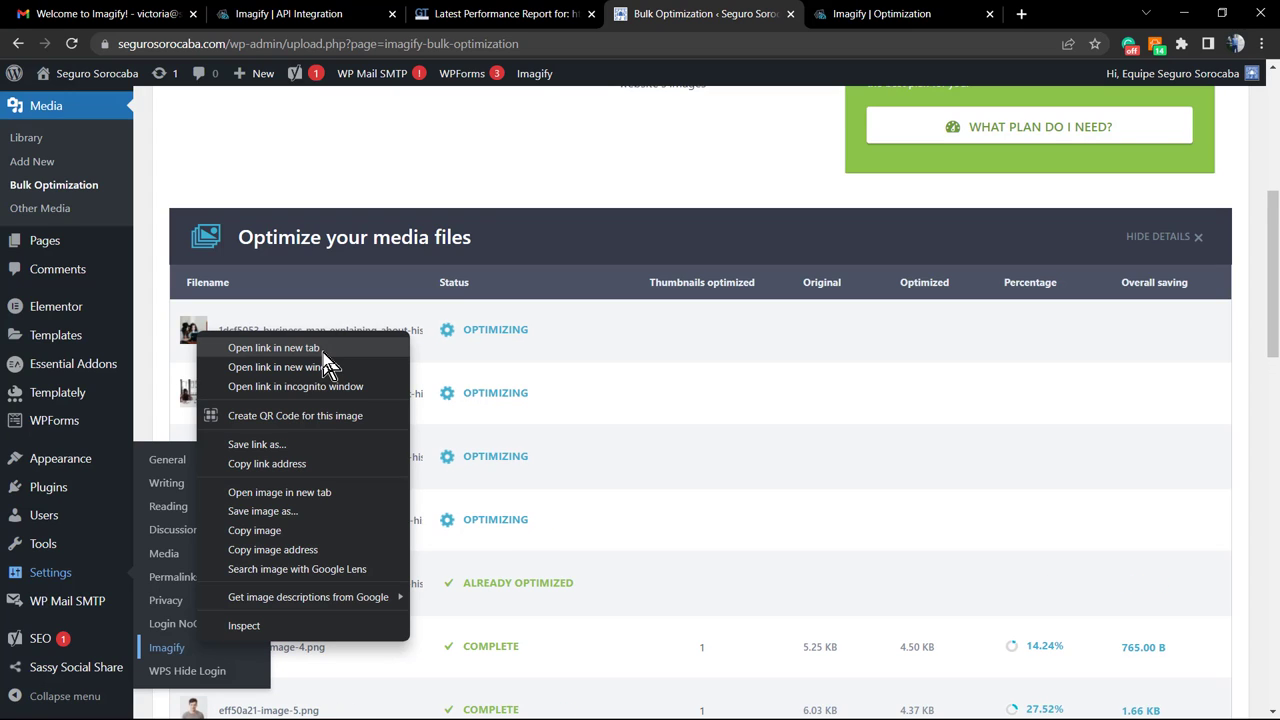
left_click(323, 349)
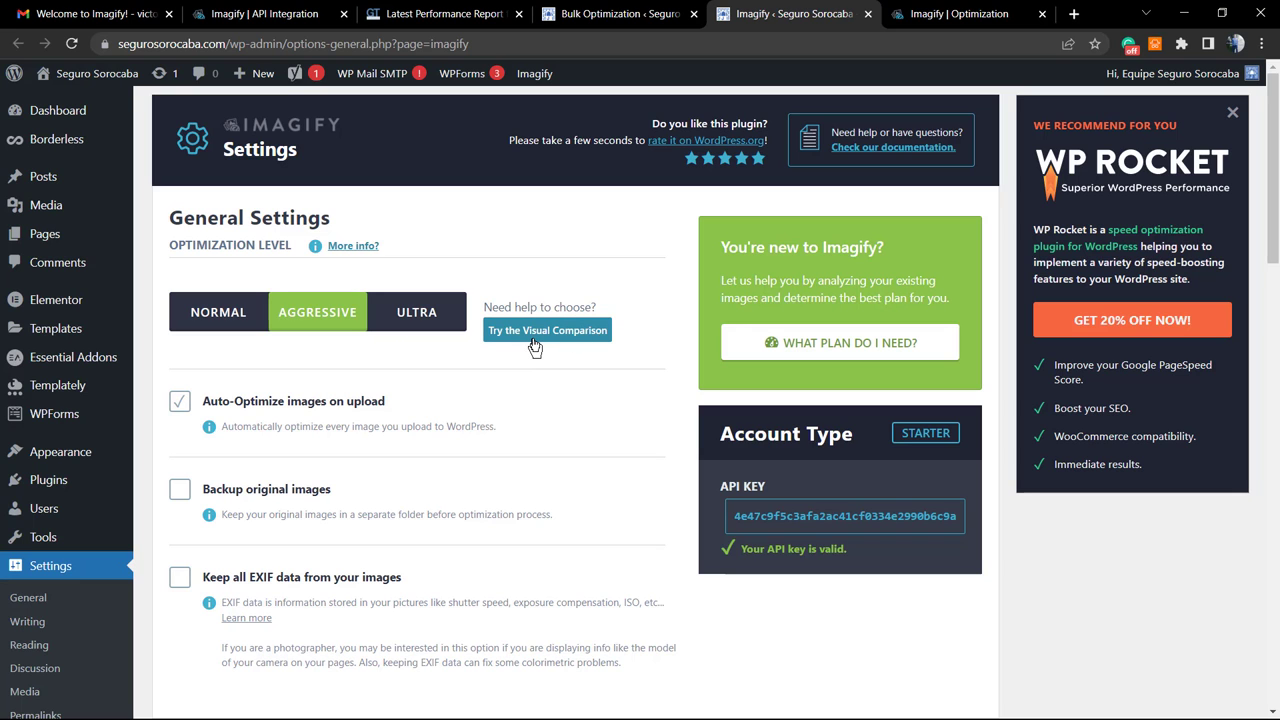
Use the Visual Comparison to compare the sample image at Original and Ultra, Normal and Ultra, and Normal and Aggressive levels.
left_click(535, 340)
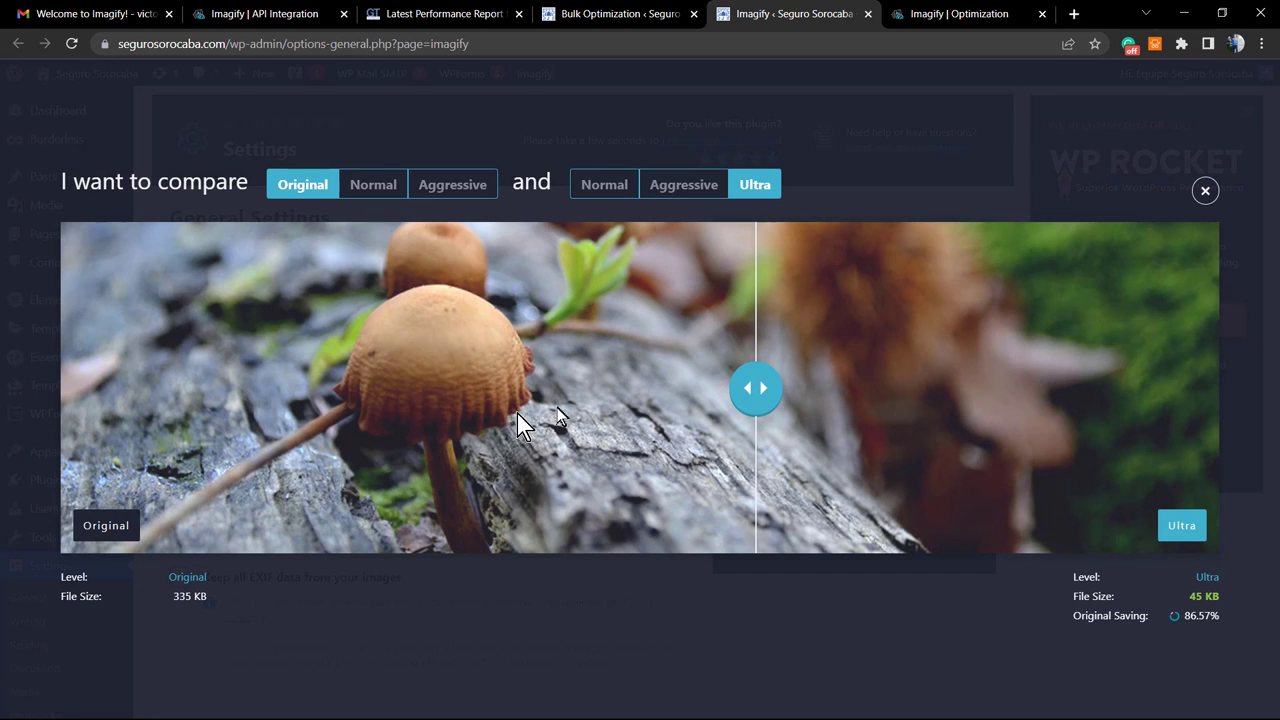
left_click_drag(755, 390, 535, 418)
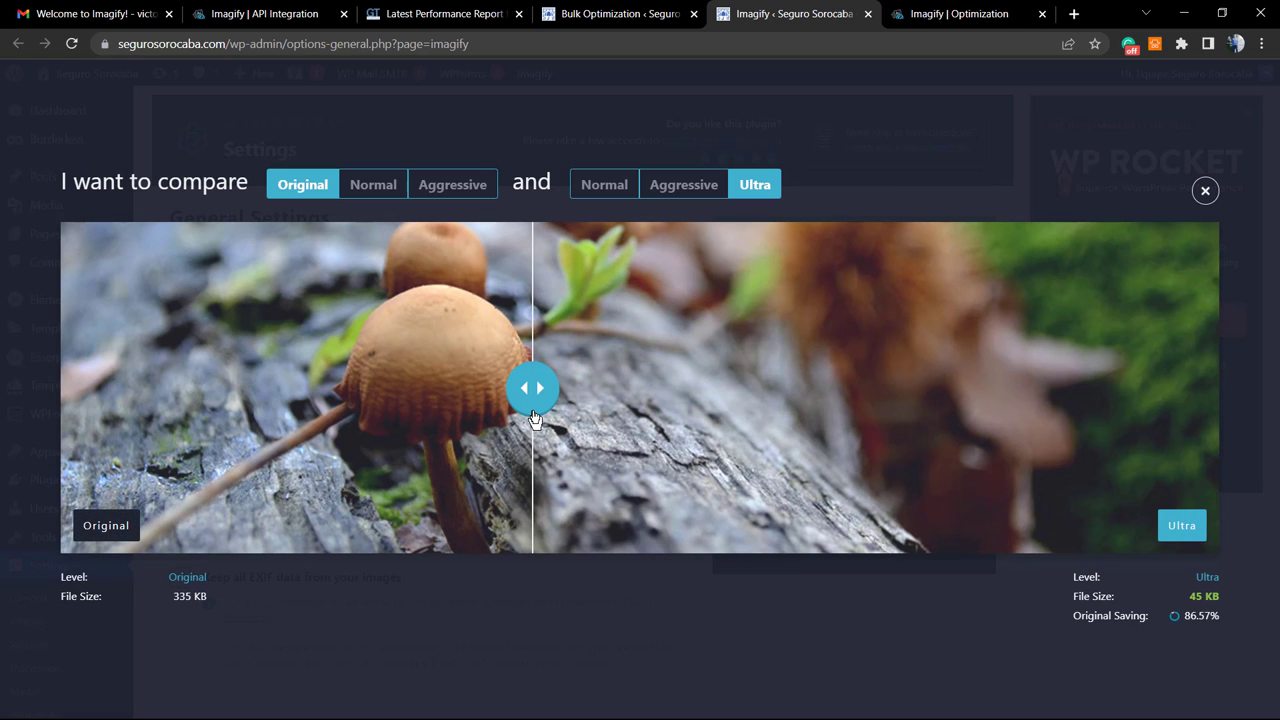
left_click(376, 194)
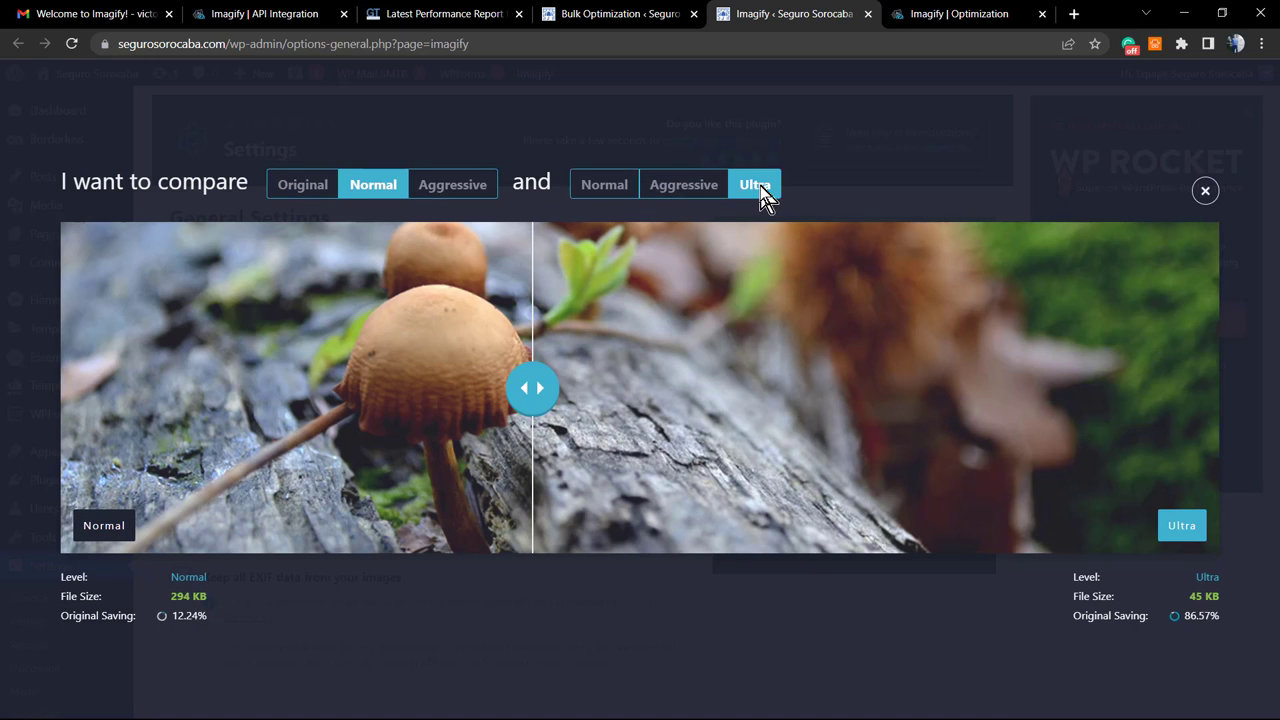
left_click_drag(1155, 577, 1205, 620)
left_click(1205, 620)
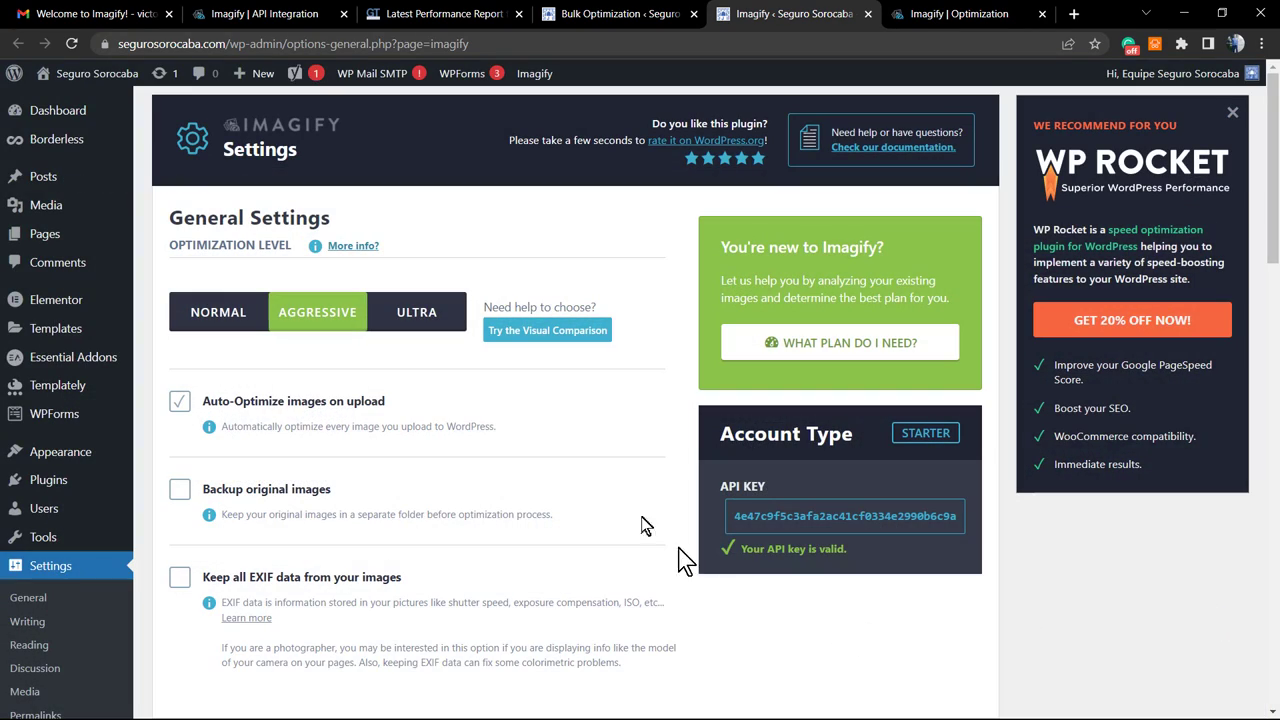
left_click(513, 335)
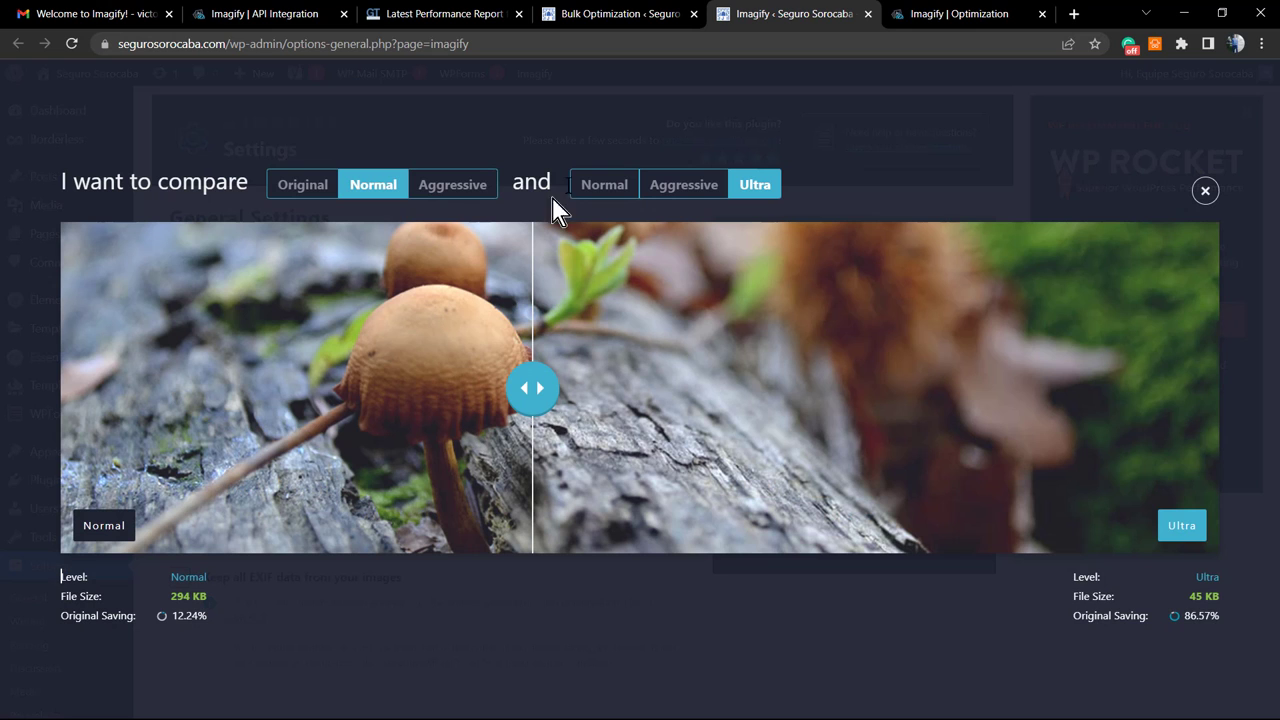
left_click(676, 188)
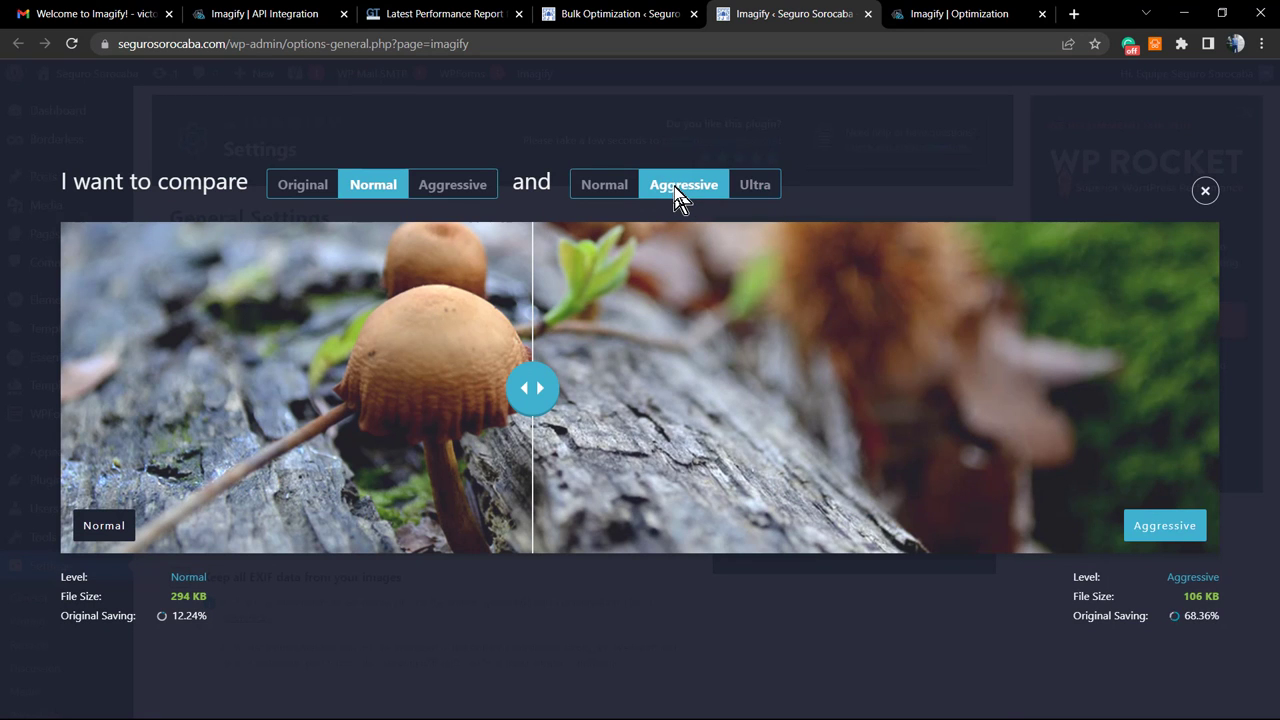
Return to the Bulk Optimization page and examine the overview figures and the status of each media file.
left_click(612, 20)
scroll(730, 338, "up", 3)
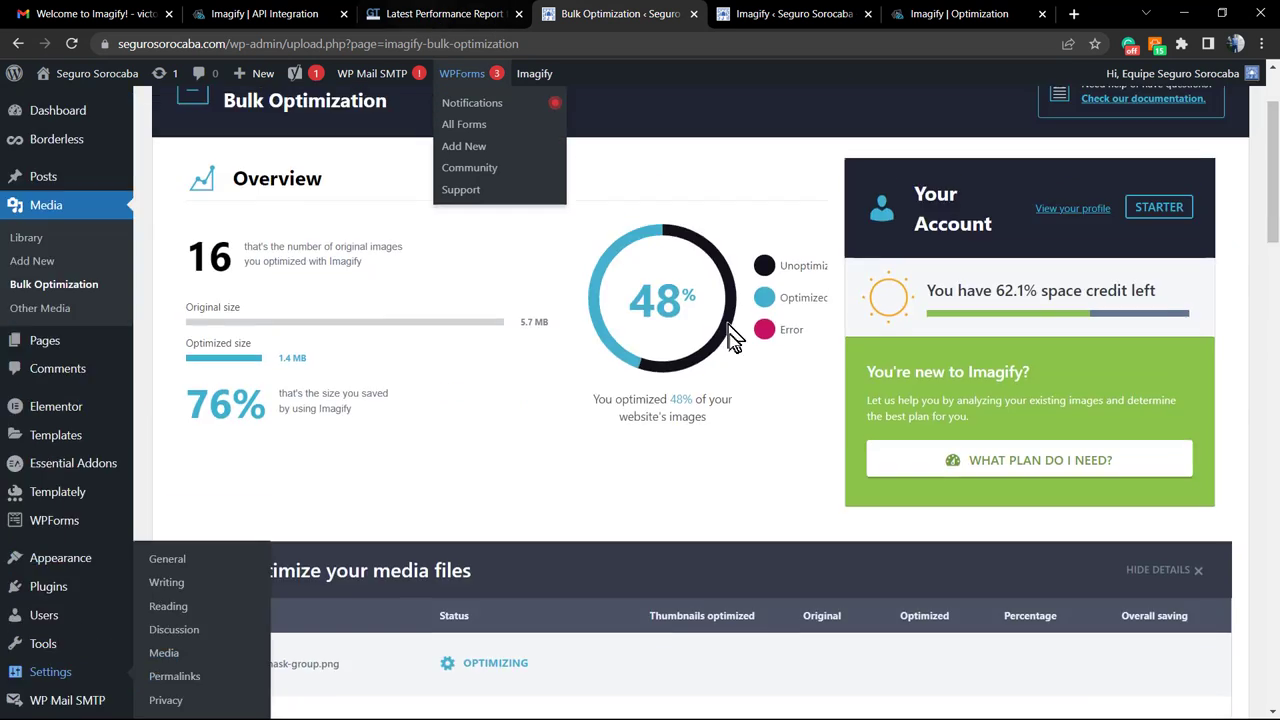
scroll(735, 350, "up", 2)
scroll(455, 365, "down", 4)
scroll(423, 235, "up", 4)
scroll(385, 522, "down", 1)
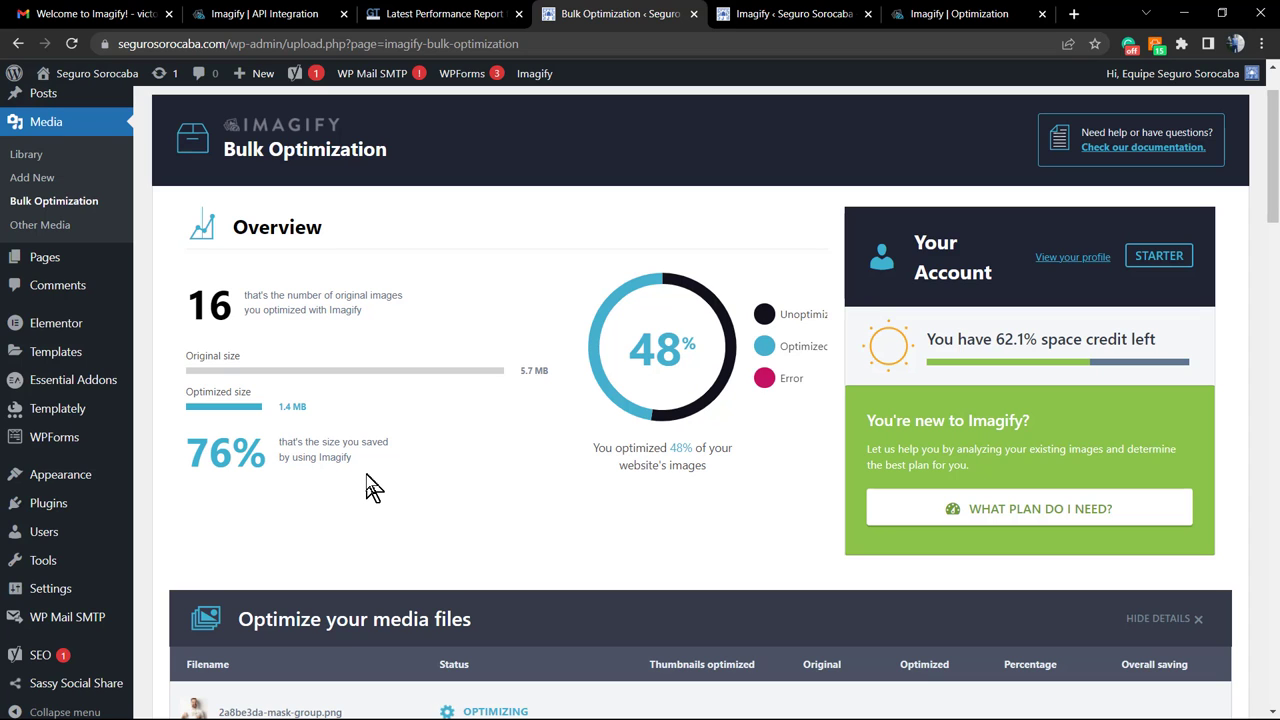
scroll(375, 479, "down", 3)
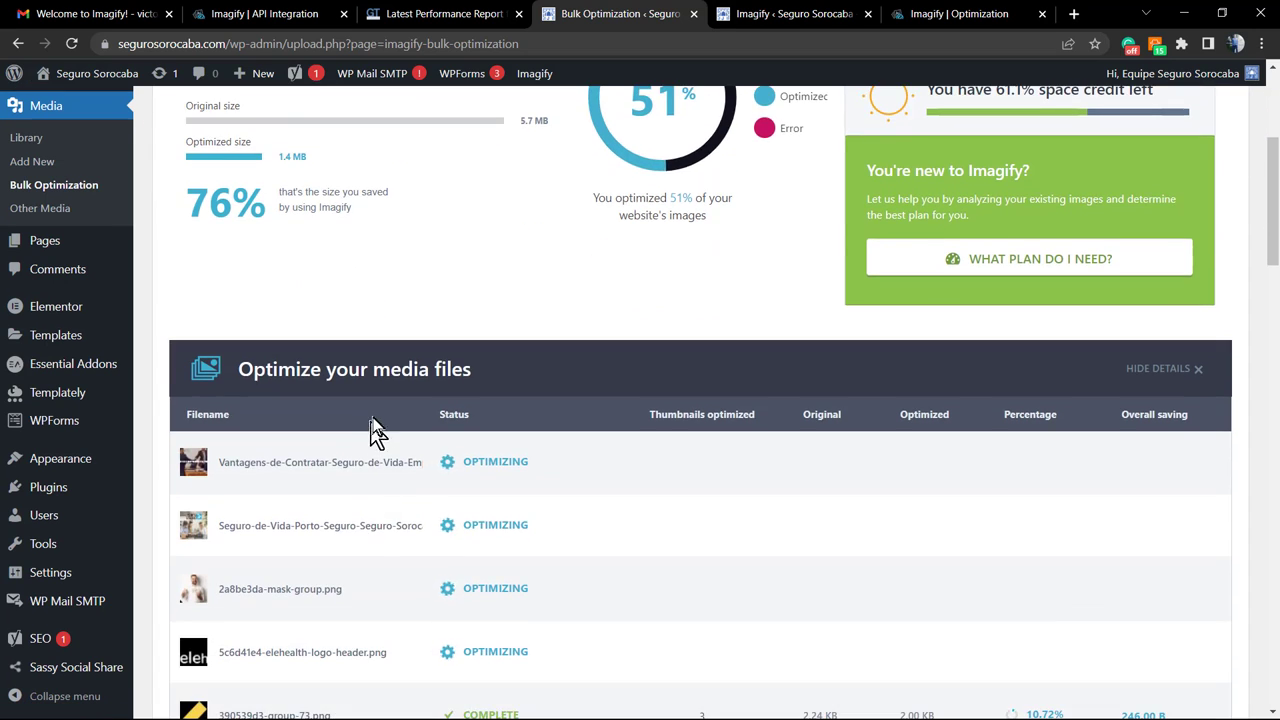
scroll(378, 425, "down", 5)
scroll(400, 434, "up", 4)
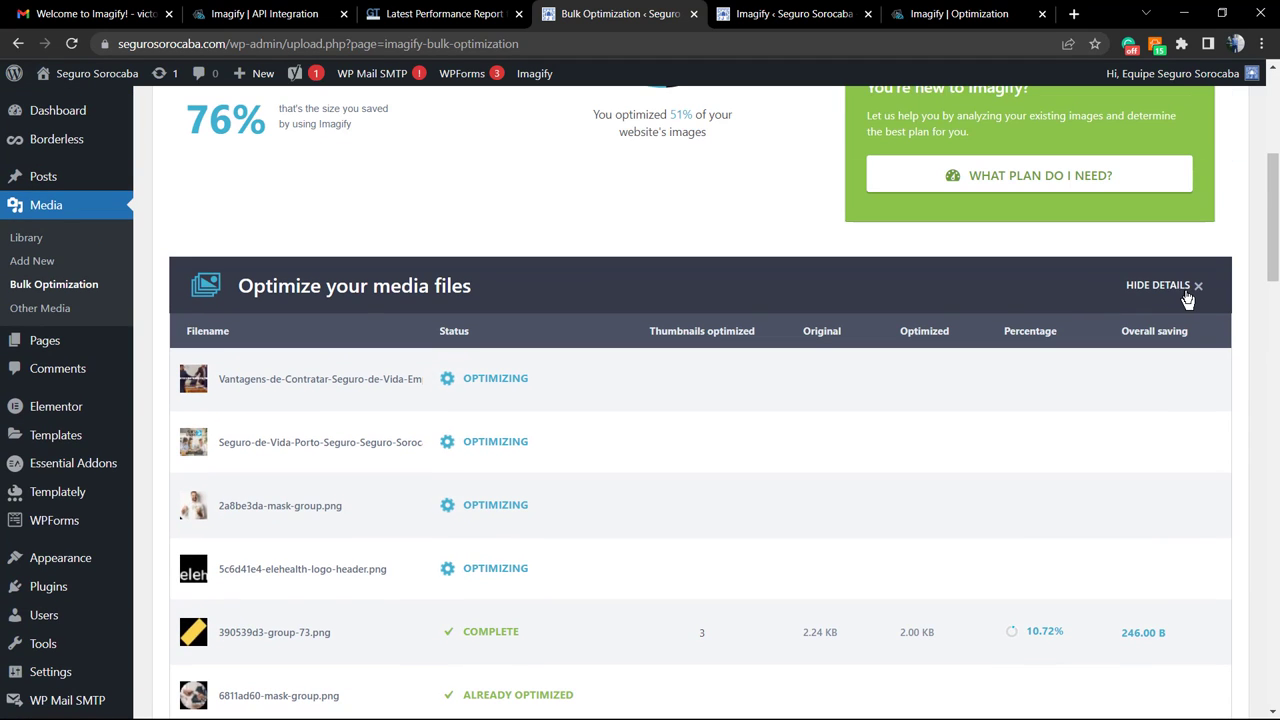
Hide the per-file optimization details and check the media library's overall progress.
left_click(1197, 287)
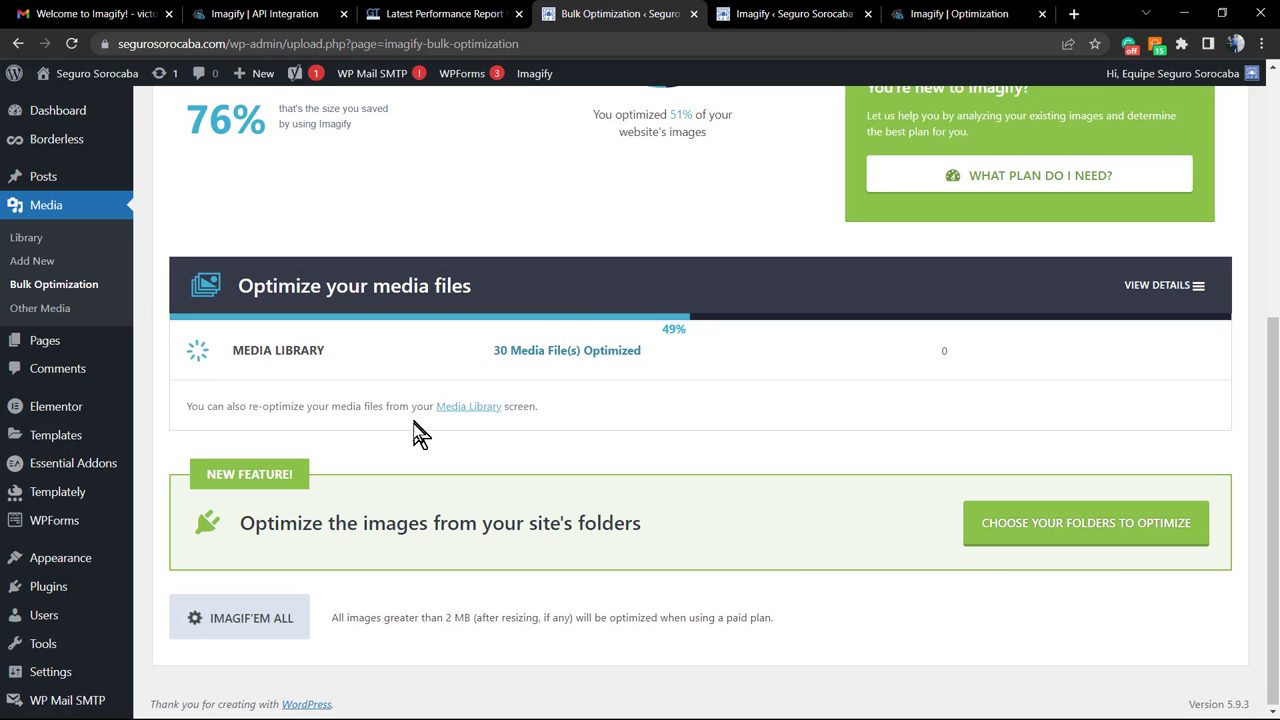
scroll(408, 425, "up", 2)
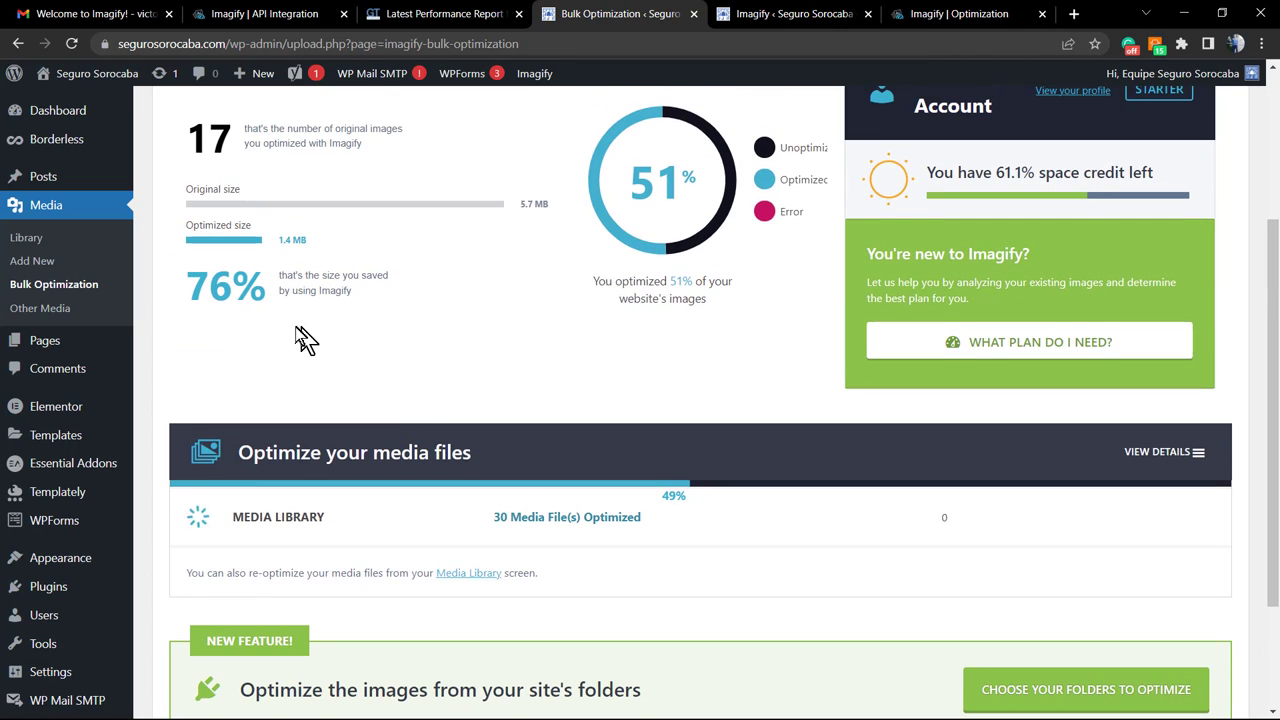
scroll(300, 340, "up", 2)
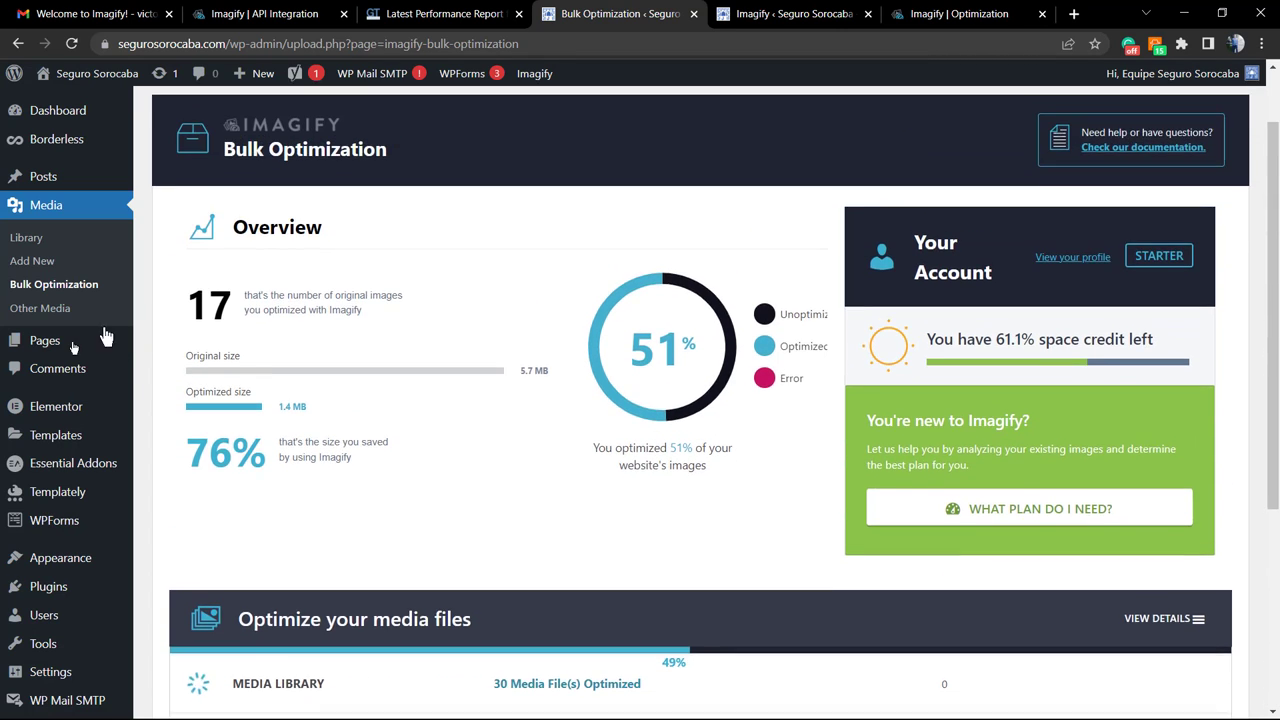
Open the Media Library in a separate browser tab, switch it to list view and check each image's new file size and saving.
right_click(35, 240)
left_click(82, 257)
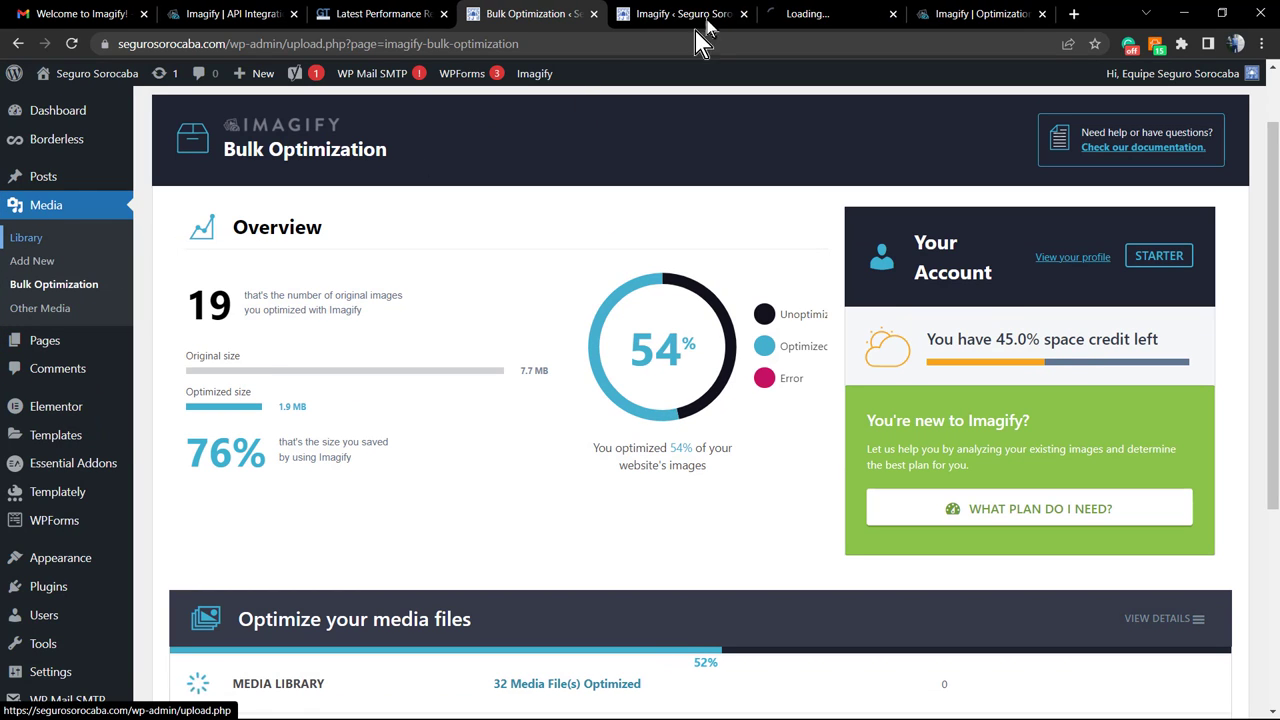
left_click(808, 20)
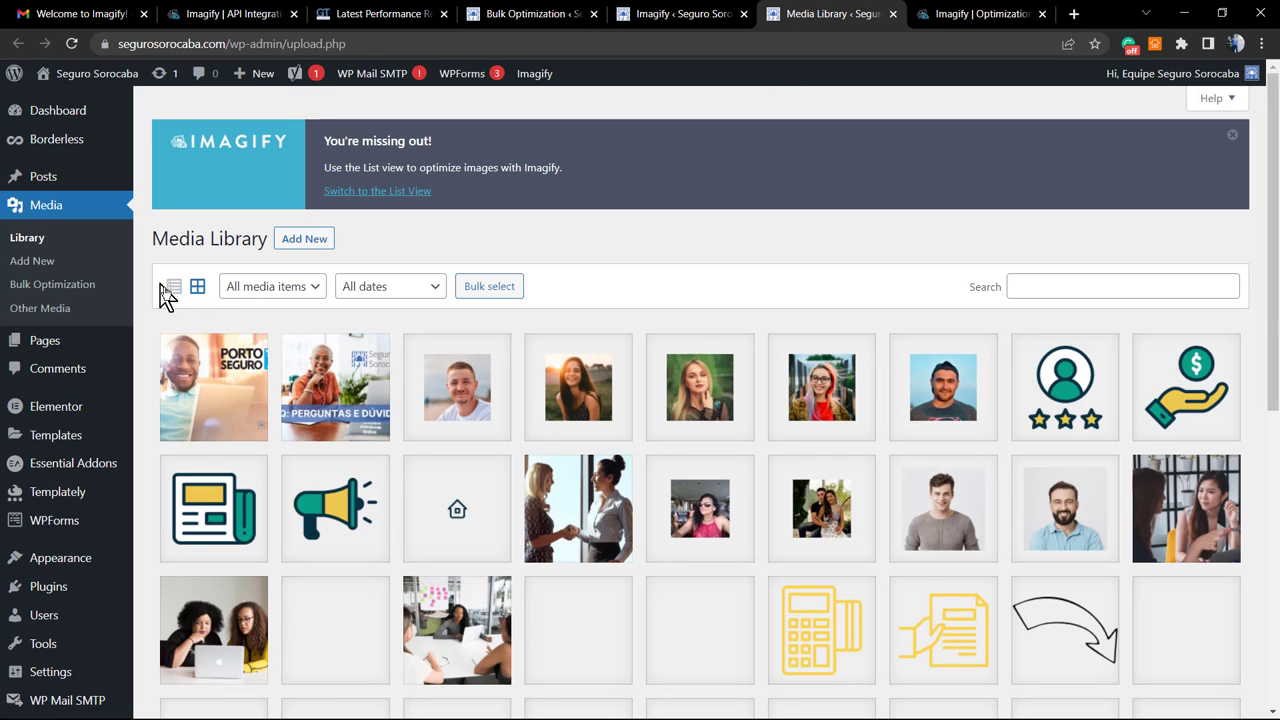
left_click(172, 290)
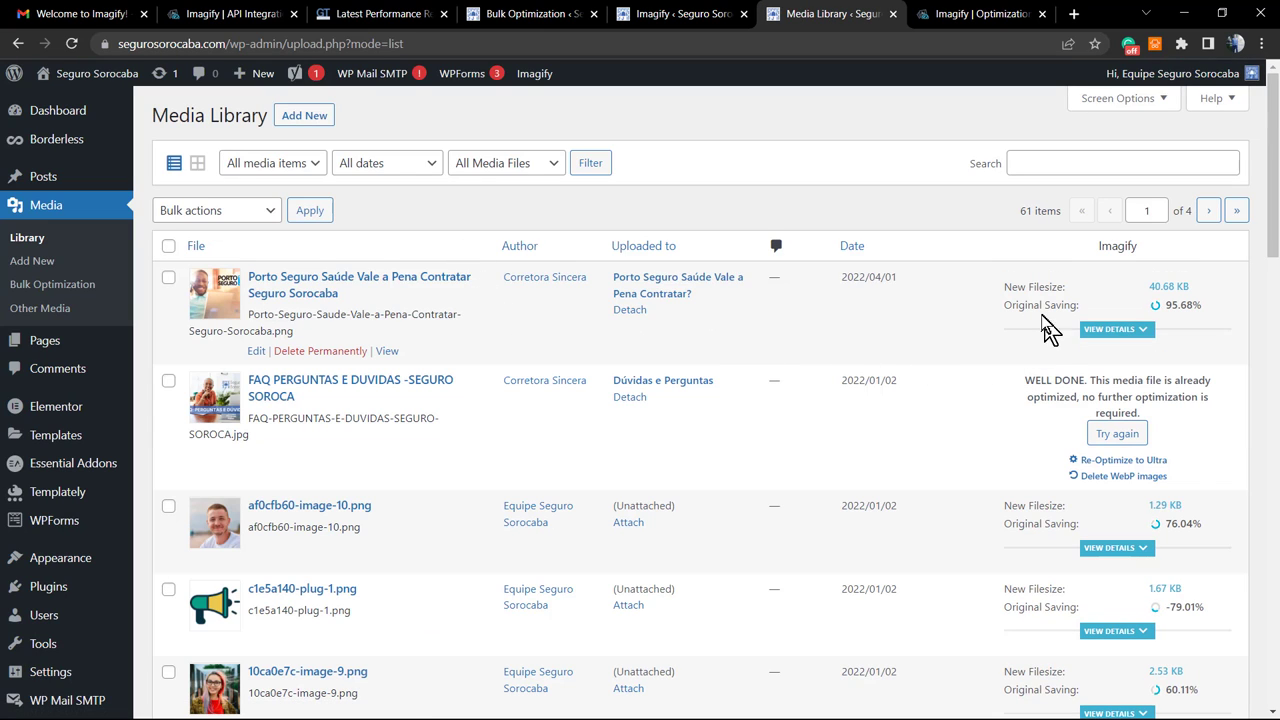
mouse_move(995, 285)
left_mouse_down()
mouse_move(1077, 320)
mouse_move(1208, 343)
mouse_move(1195, 290)
mouse_move(1008, 290)
left_mouse_up()
Close the visual comparison, then close the Imagify settings and Media Library tabs to return to Bulk Optimization.
left_click(677, 14)
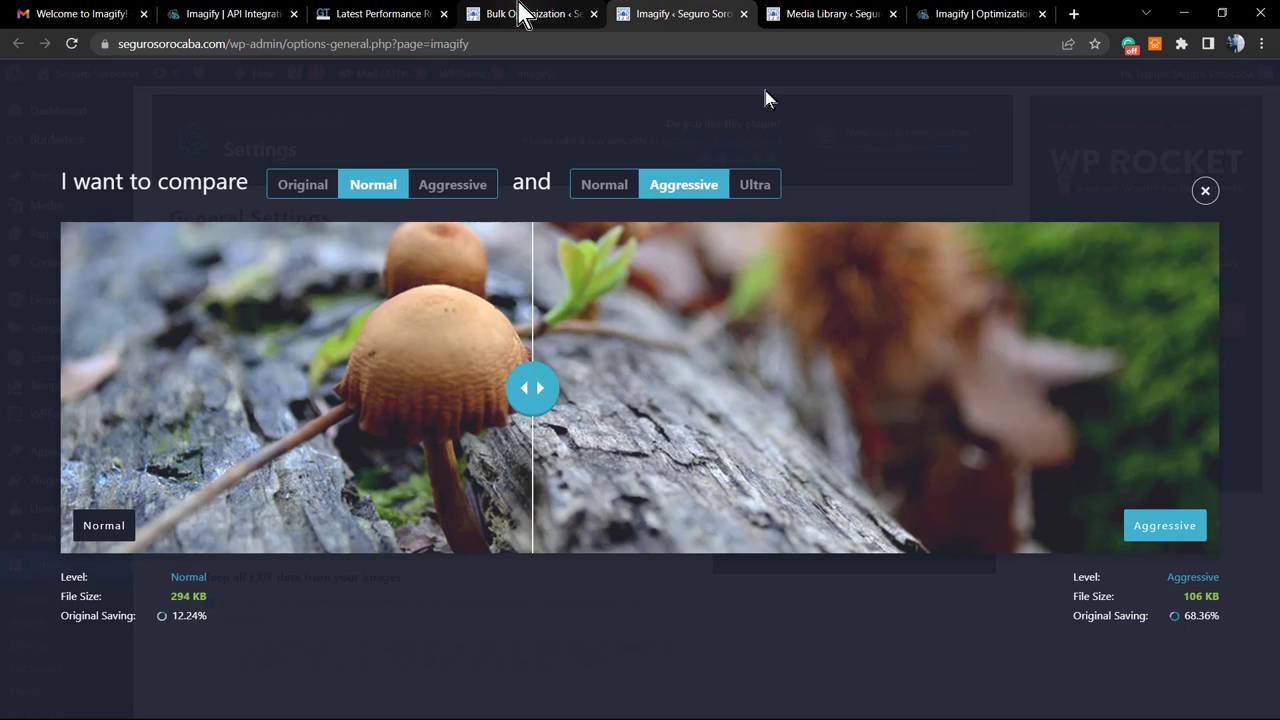
left_click(1205, 190)
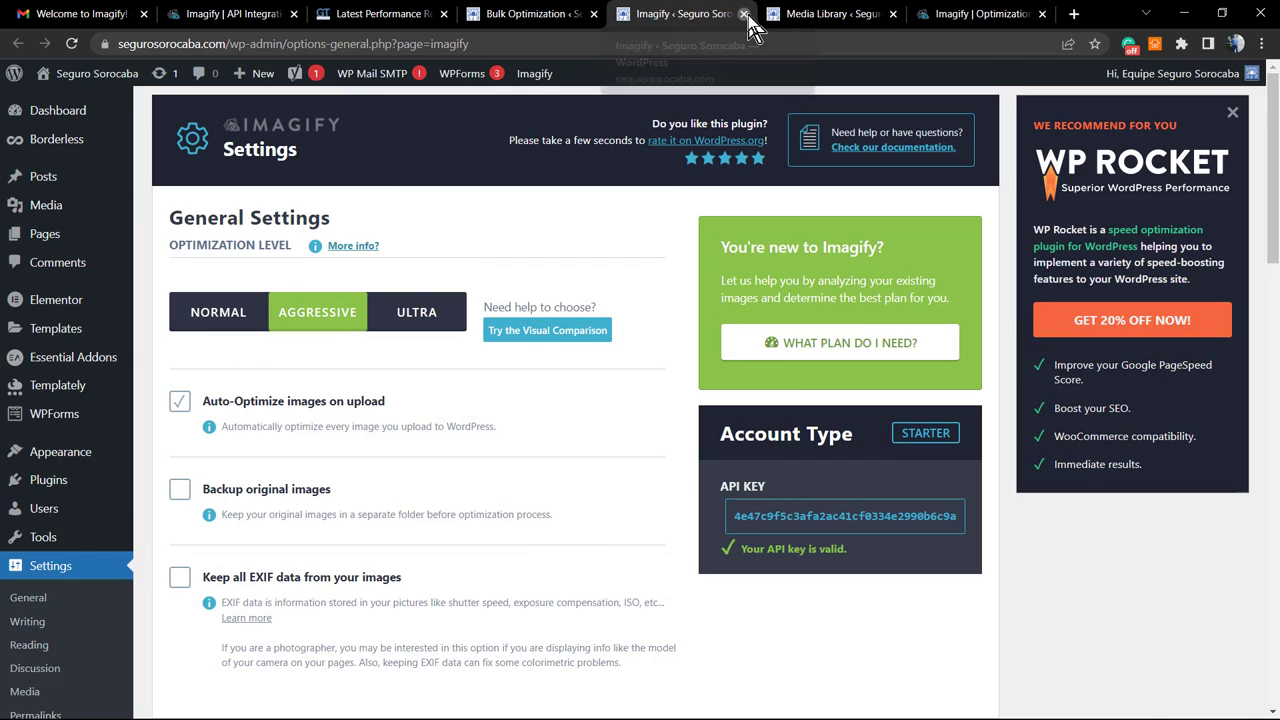
left_click(744, 14)
key("ctrl+w")
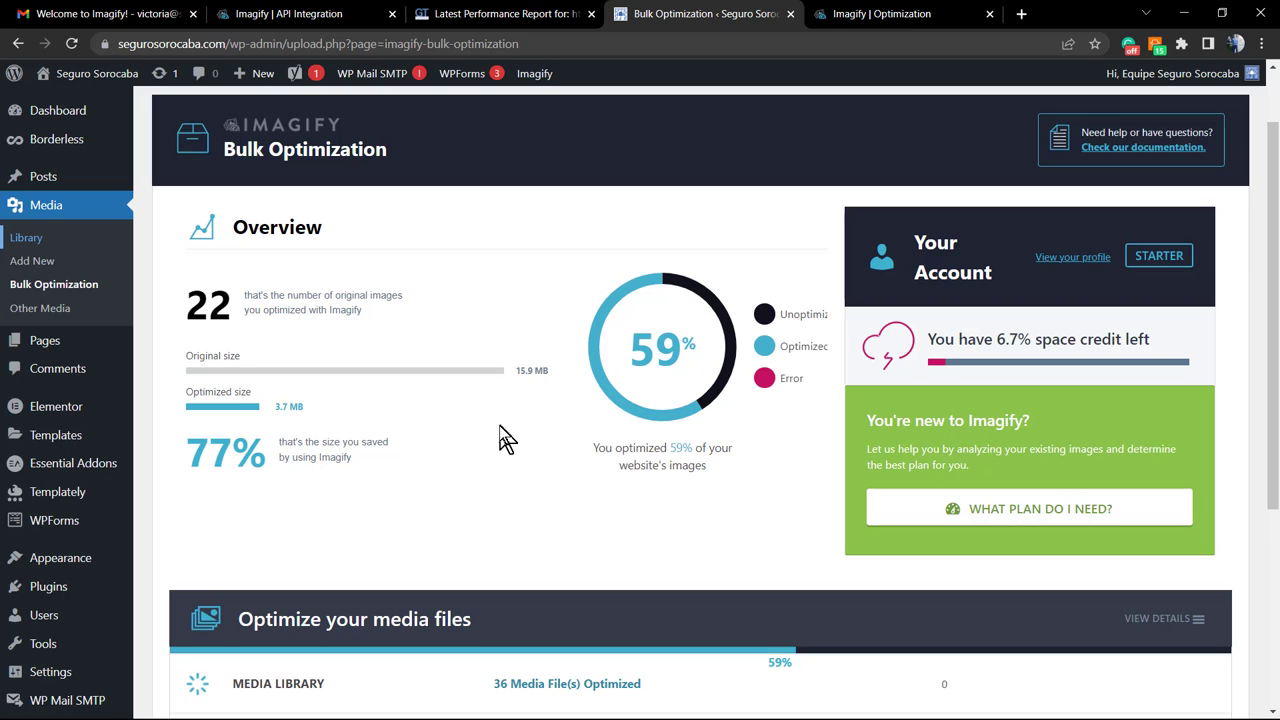
Monitor the bulk optimization, examining the media library progress, overall savings and remaining space credit.
scroll(505, 437, "down", 3)
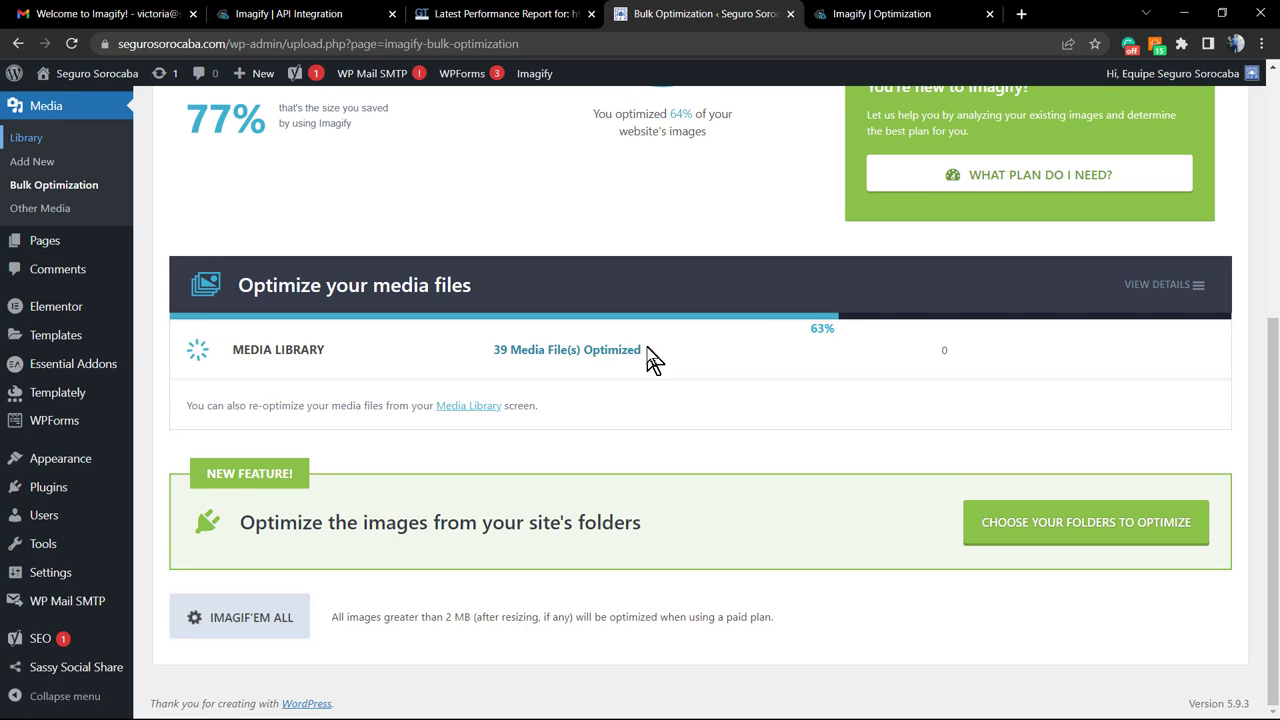
scroll(648, 358, "up", 3)
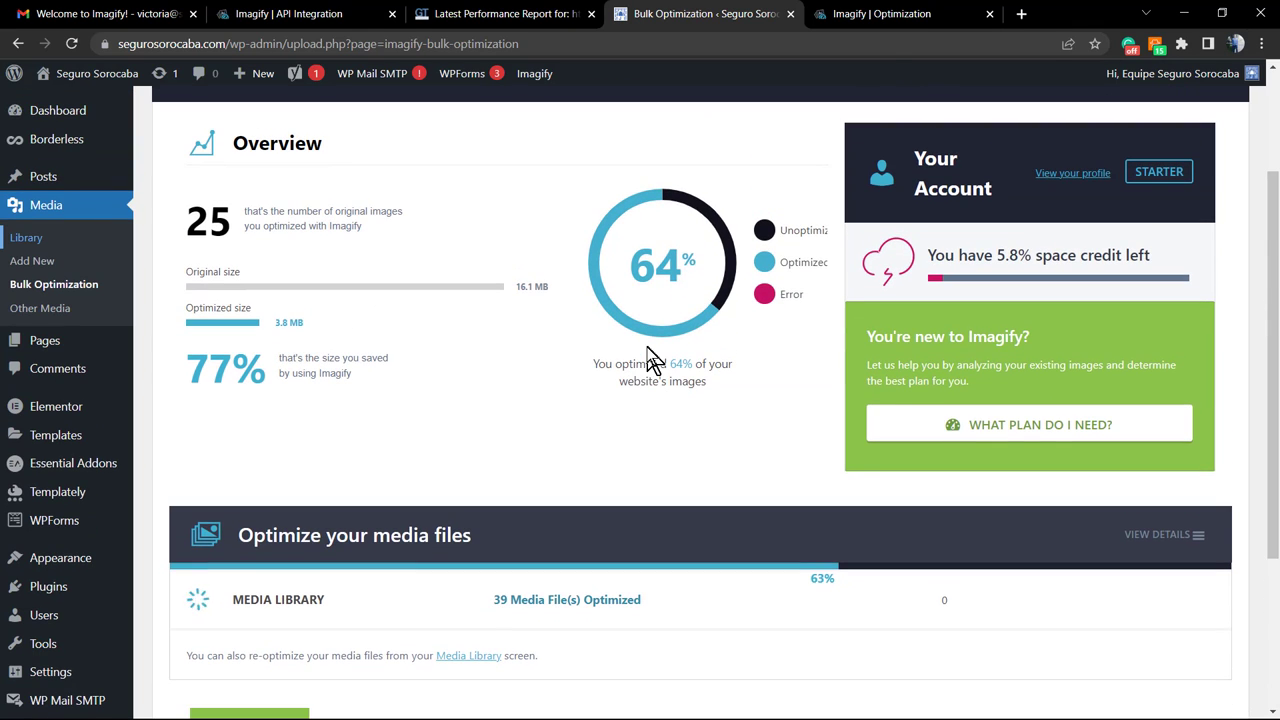
scroll(648, 358, "up", 2)
scroll(647, 350, "down", 4)
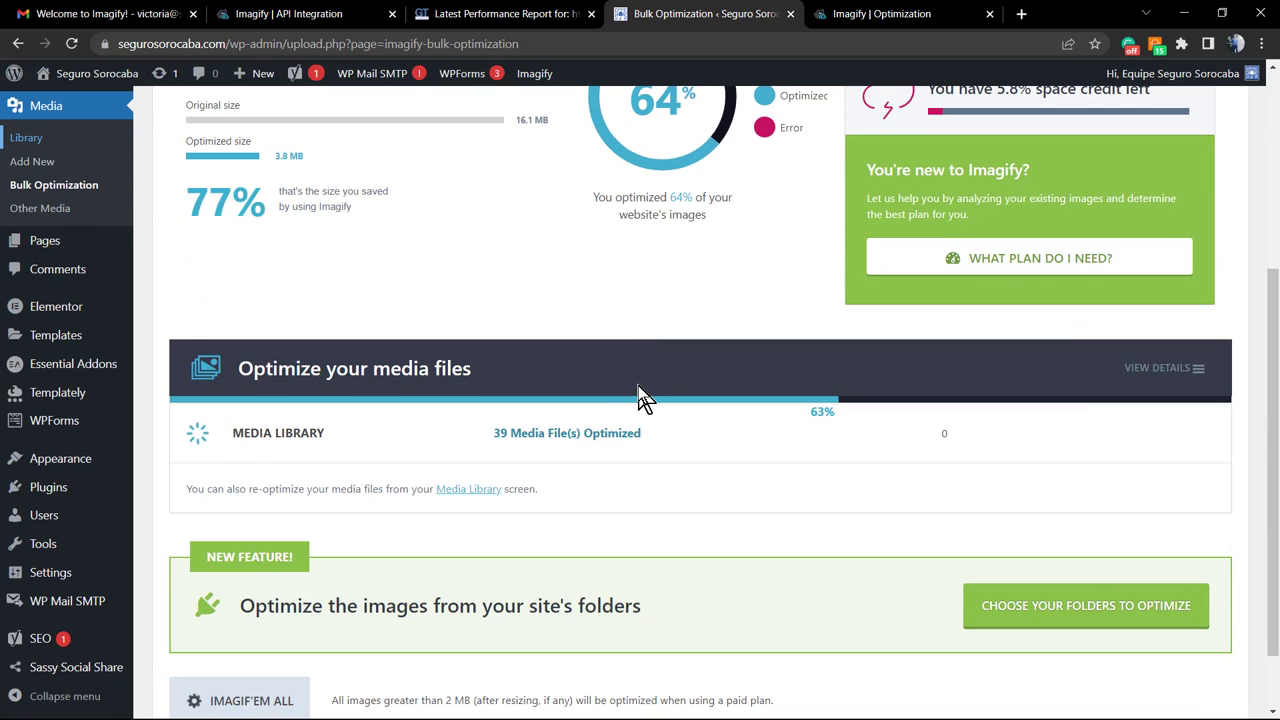
scroll(636, 350, "up", 3)
scroll(590, 390, "up", 1)
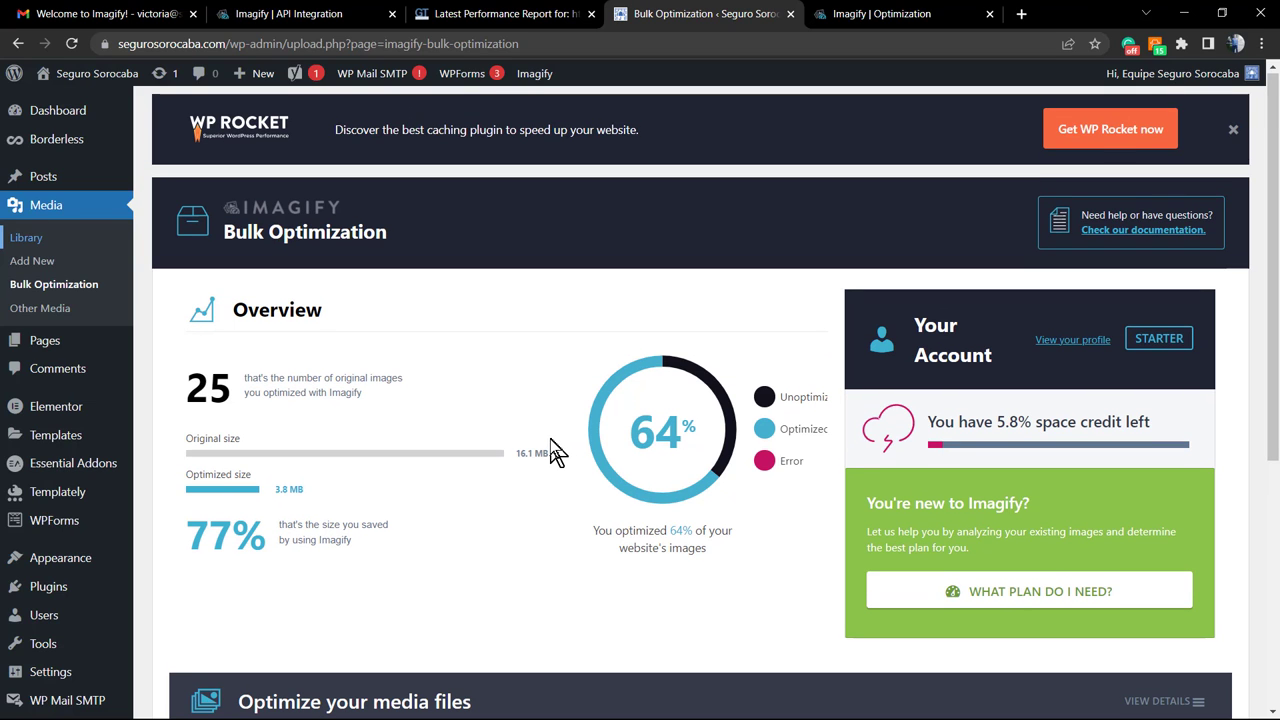
scroll(551, 445, "down", 2)
scroll(550, 445, "down", 2)
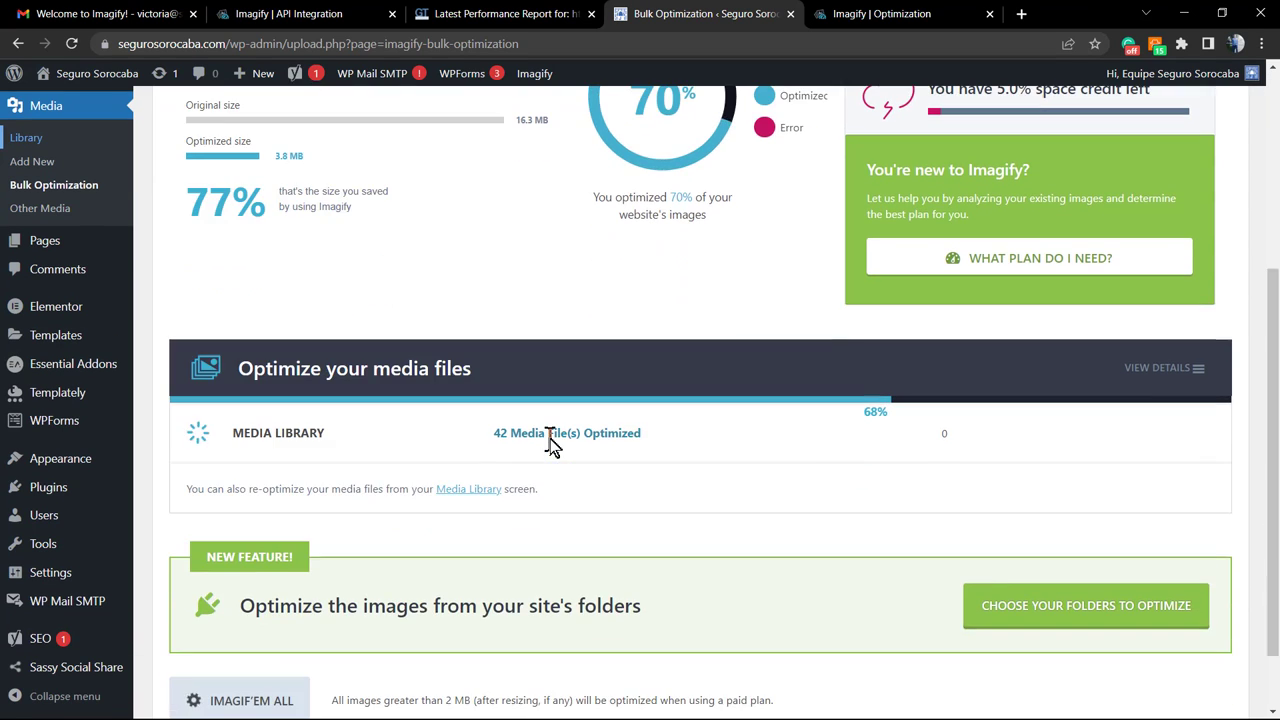
scroll(549, 437, "down", 1)
scroll(545, 435, "up", 4)
scroll(545, 435, "up", 1)
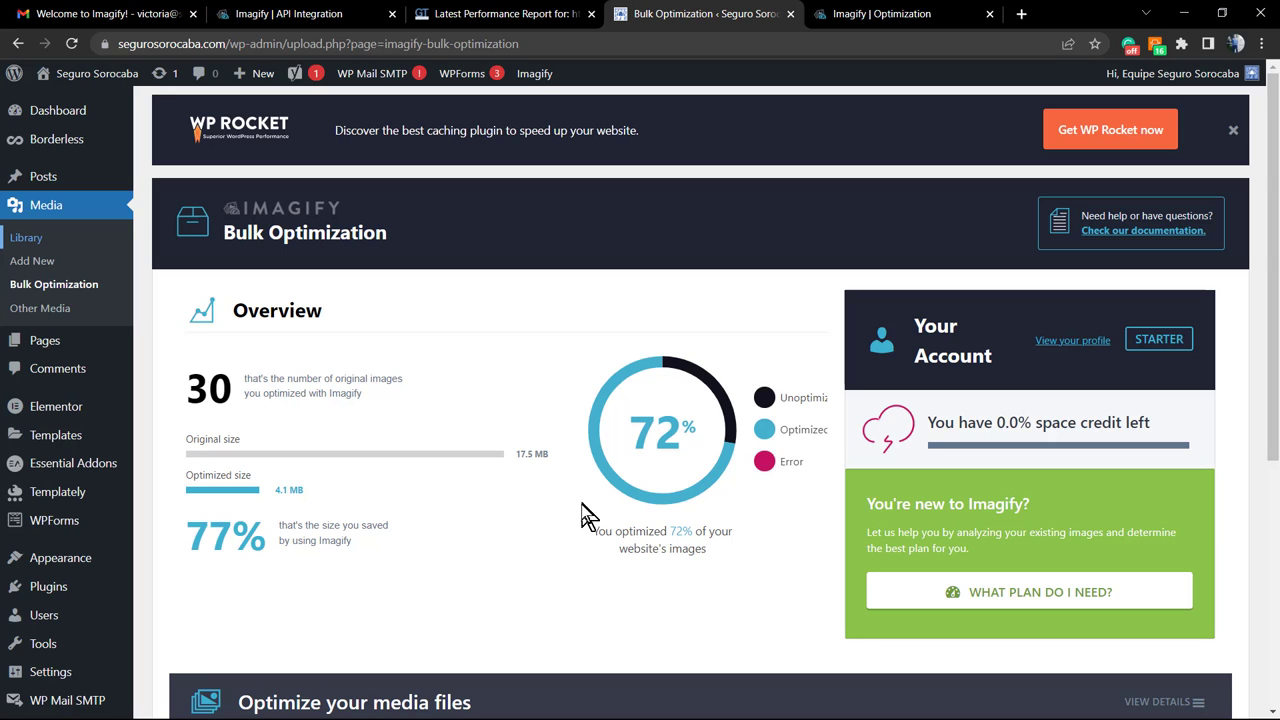
scroll(556, 490, "down", 3)
scroll(550, 480, "down", 1)
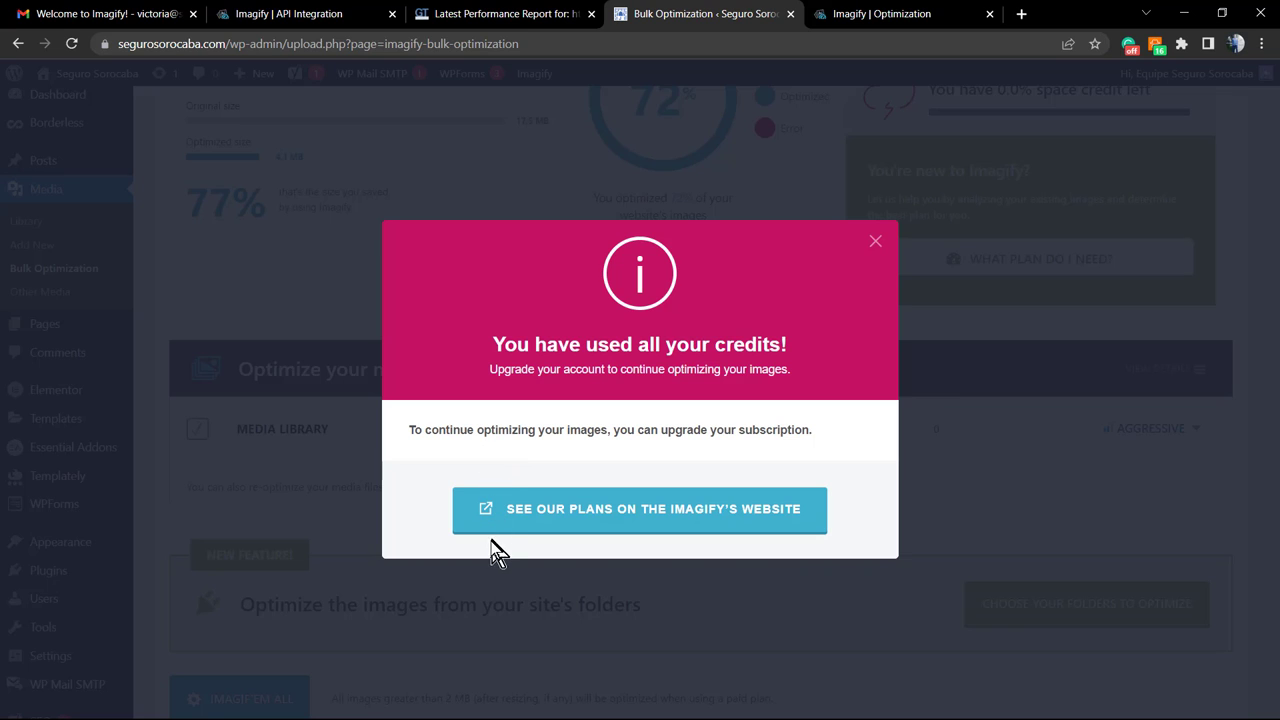
Open the Imagify website's plans in a separate tab, dismiss the used-credits notice and view the subscription page.
right_click(566, 518)
left_click(641, 345)
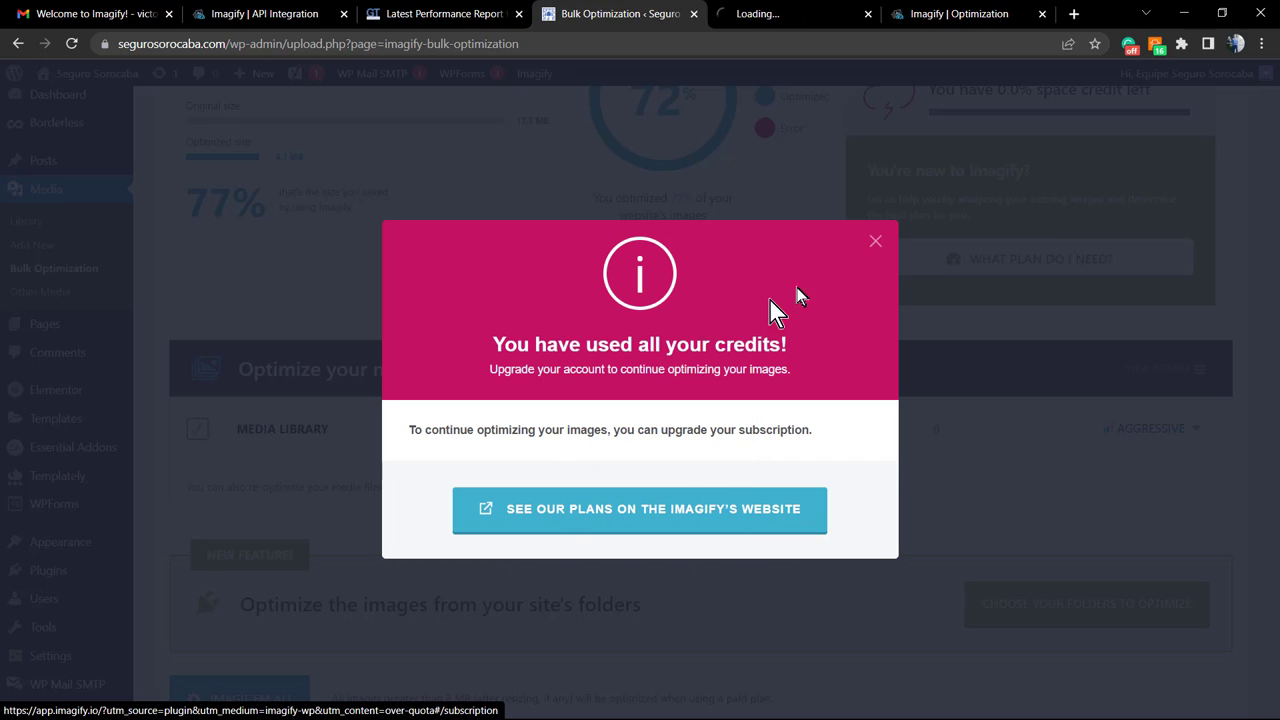
left_click(876, 244)
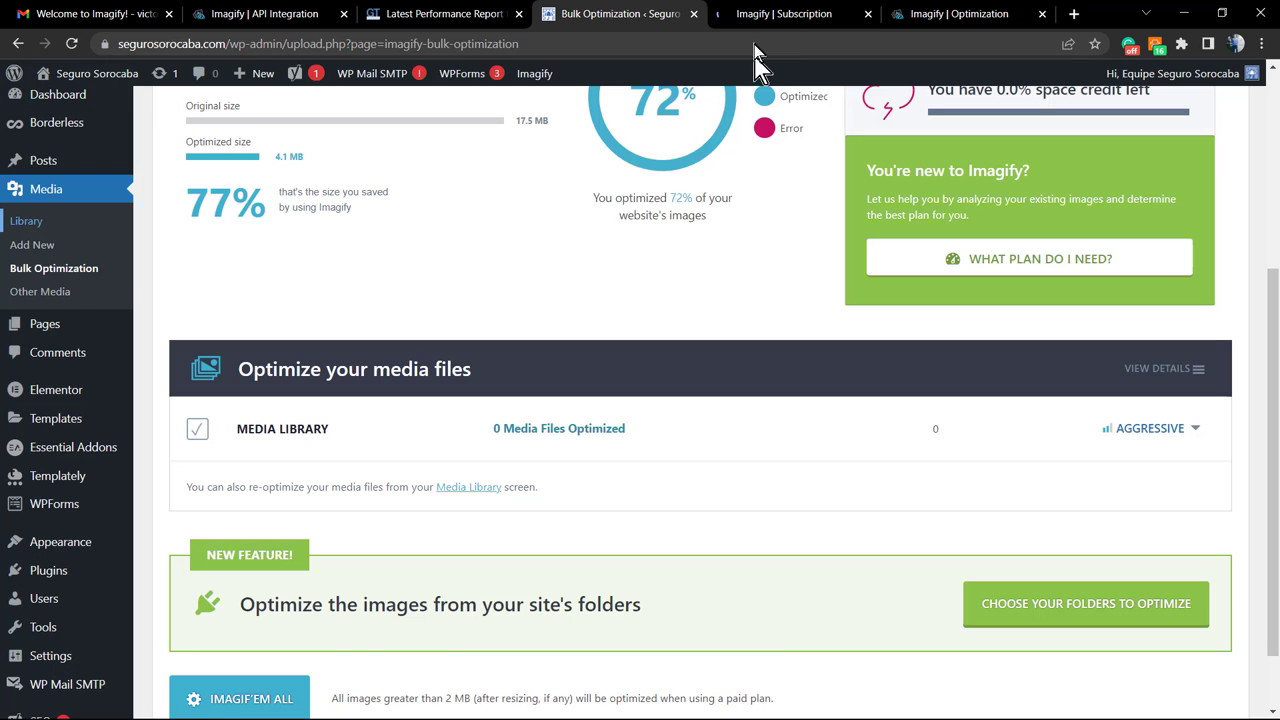
left_click(757, 22)
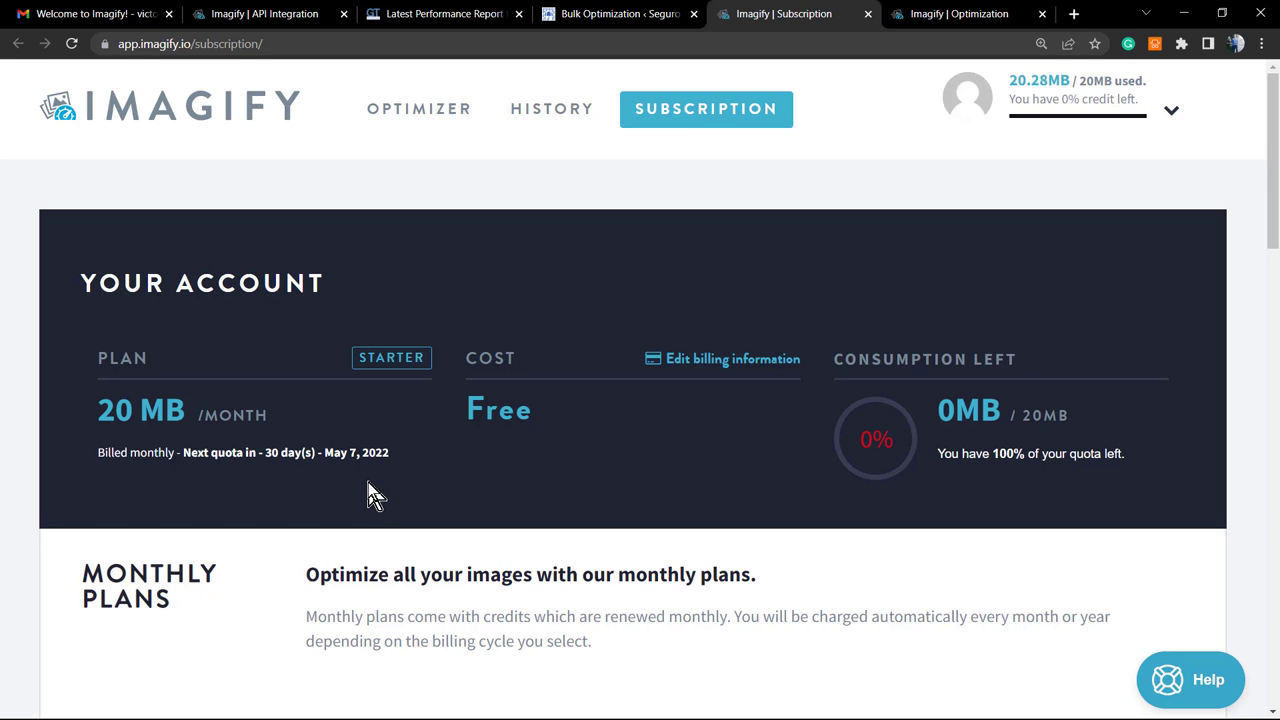
Review the Imagify monthly plans, switch the pricing to yearly billing and compare the Starter, Growth and Infinite plans.
scroll(380, 505, "down", 3)
scroll(390, 515, "down", 1)
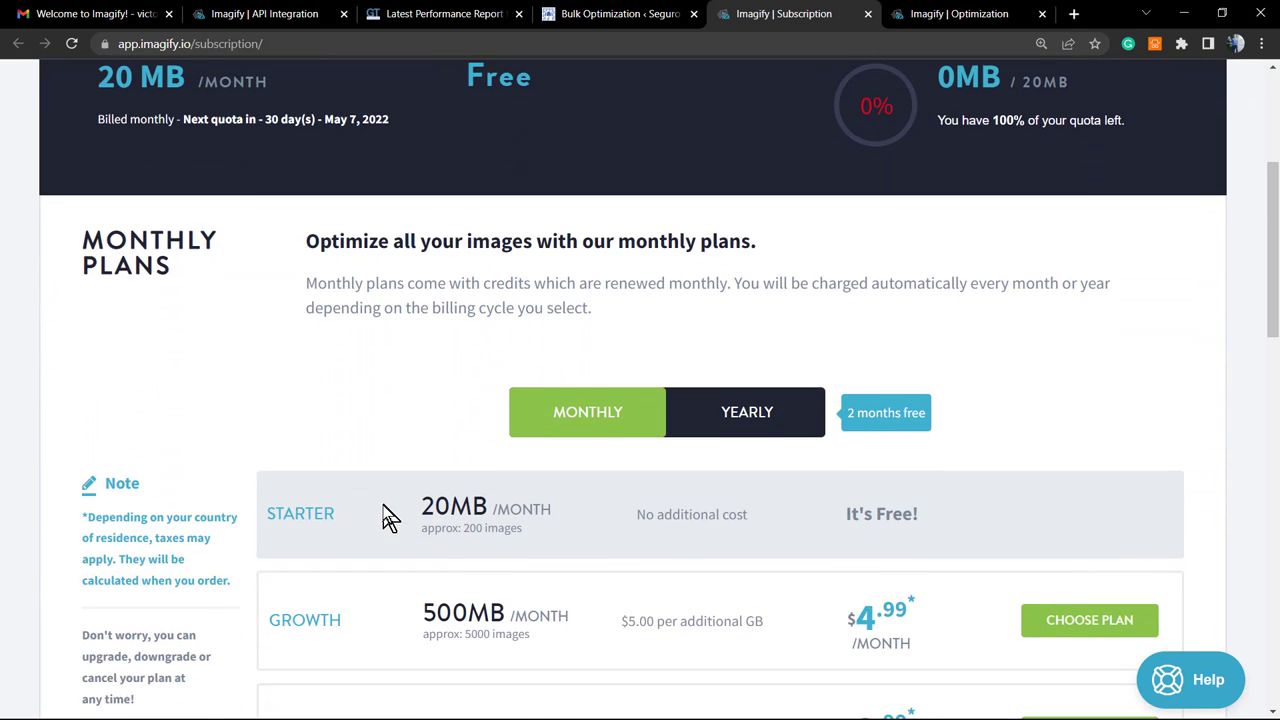
scroll(390, 515, "up", 1)
scroll(390, 515, "down", 1)
scroll(390, 517, "down", 1)
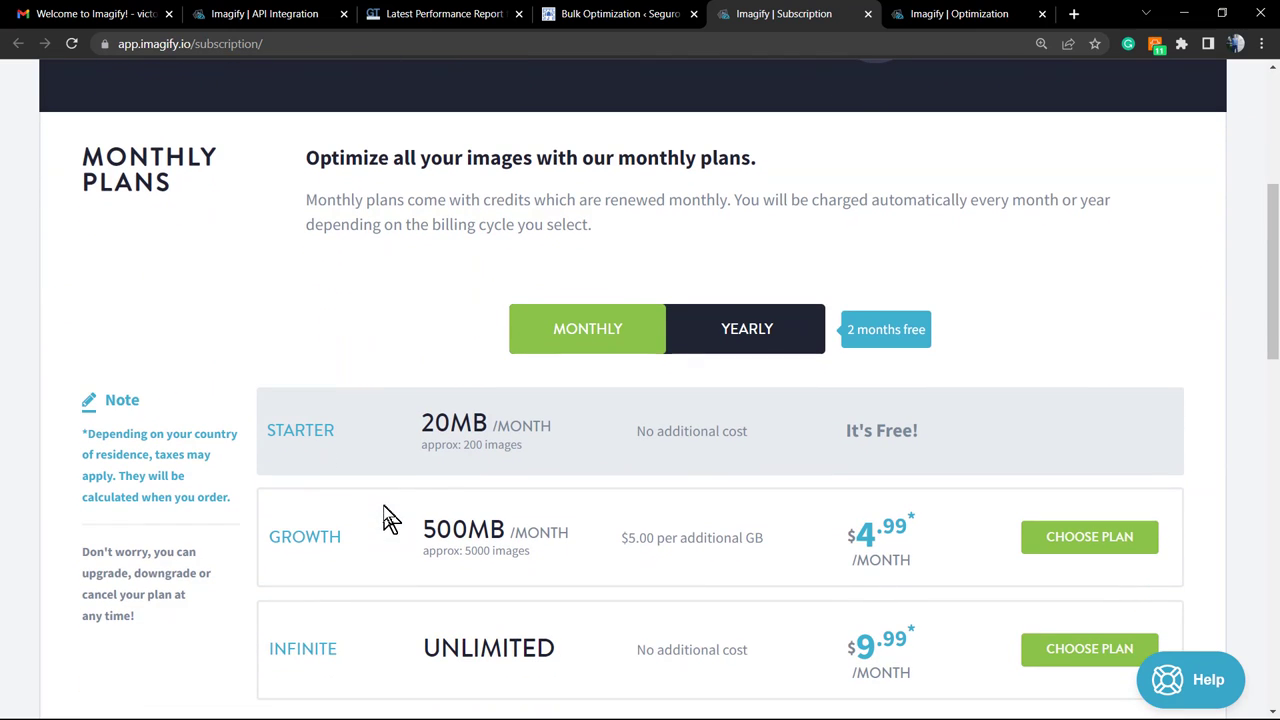
left_click(750, 338)
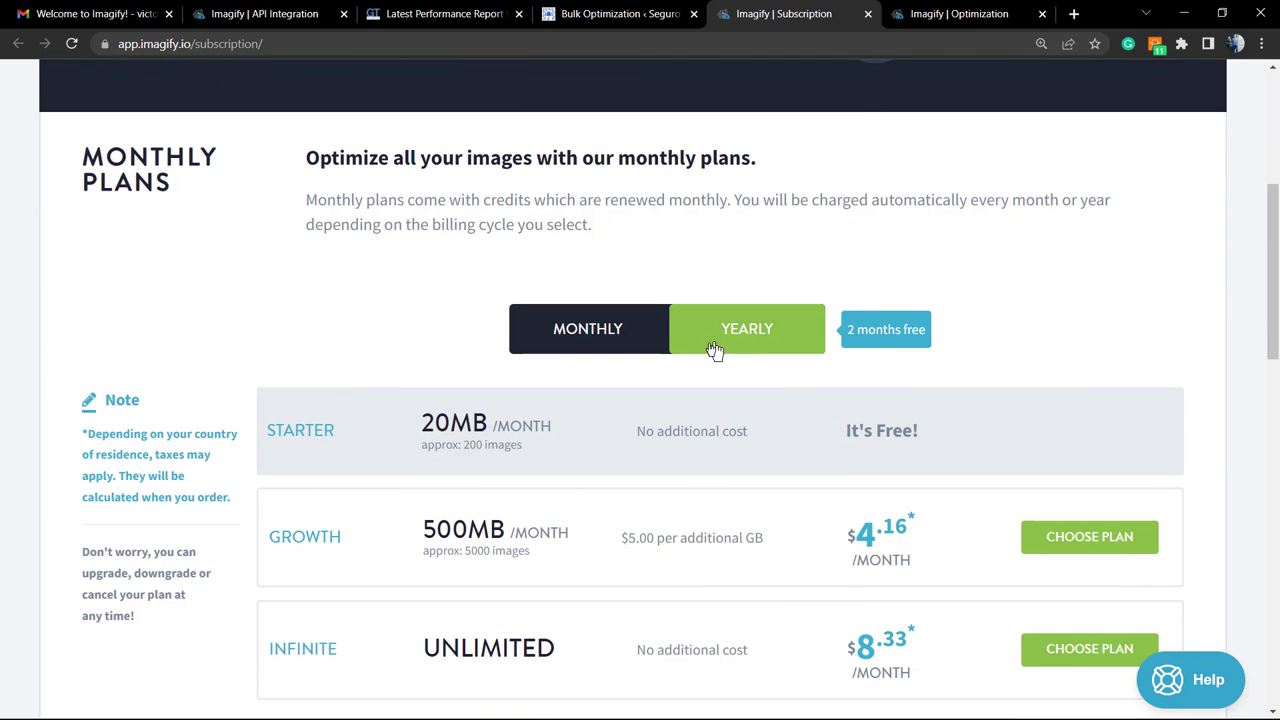
scroll(578, 360, "down", 1)
scroll(577, 371, "up", 5)
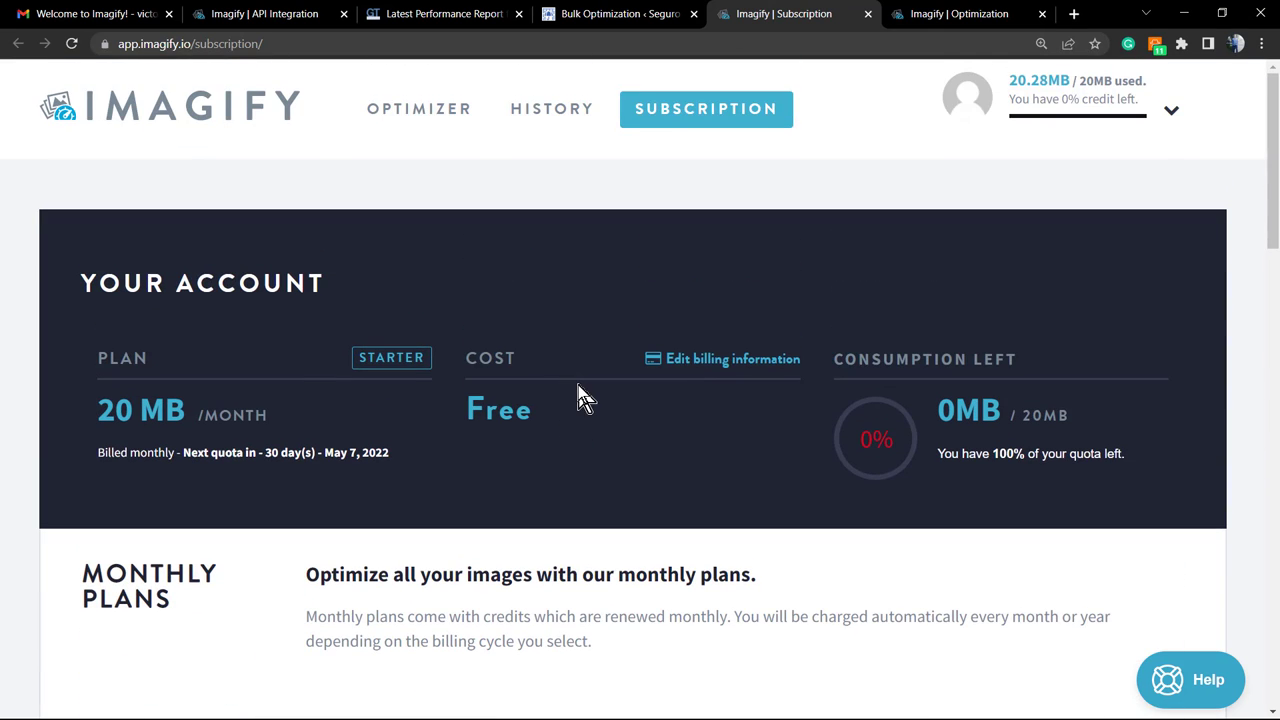
scroll(577, 400, "down", 2)
scroll(571, 394, "up", 3)
Return to the site's Bulk Optimization page and examine the overview, space credit and media file optimization sections.
left_click(474, 12)
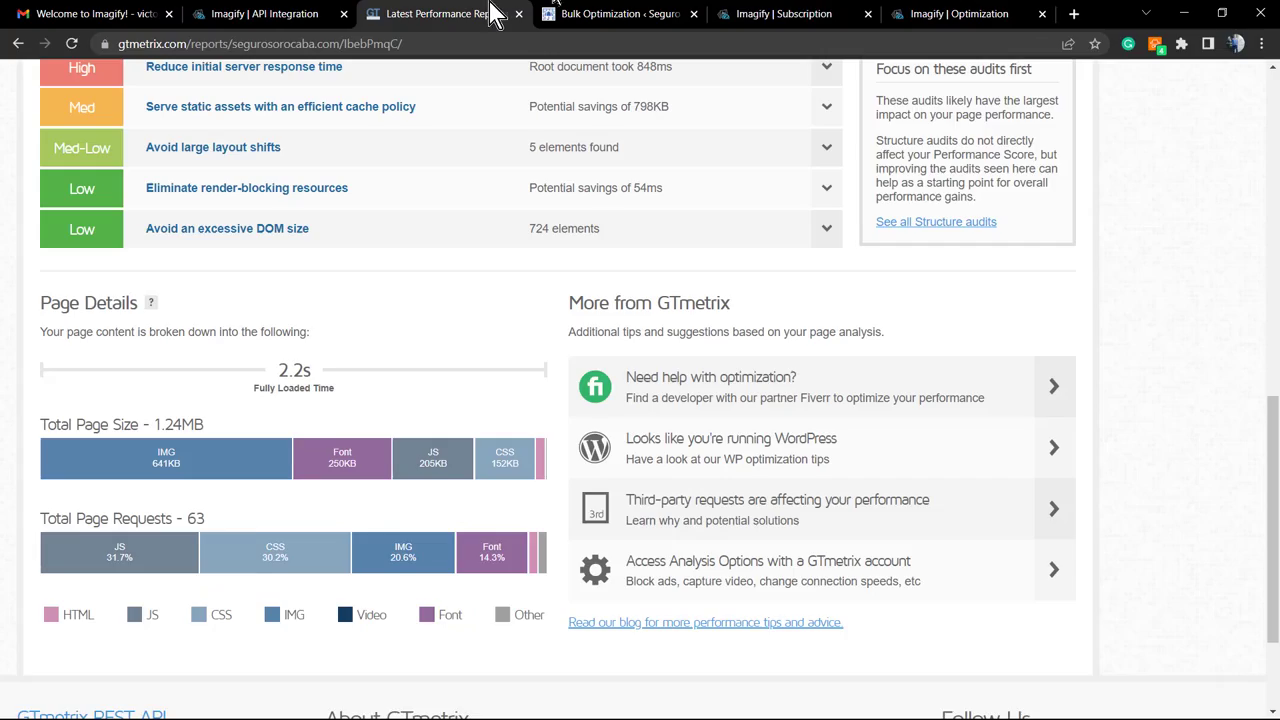
left_click(653, 12)
scroll(548, 338, "up", 3)
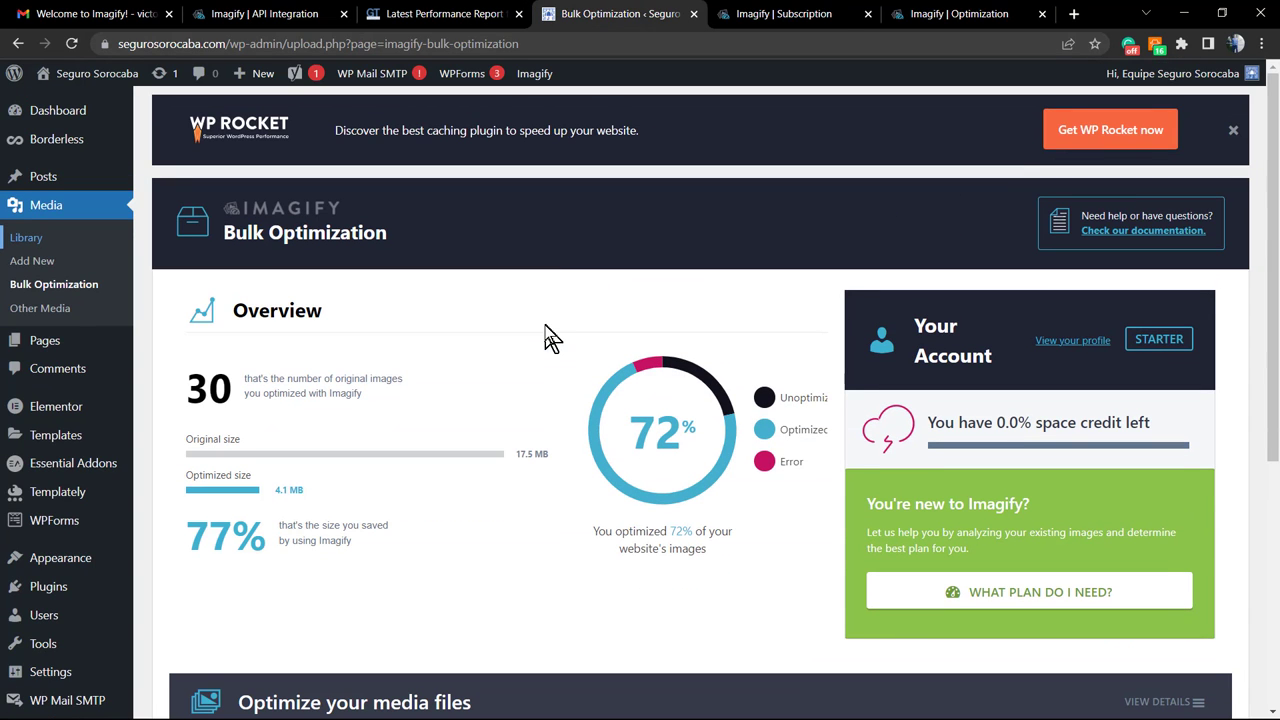
scroll(537, 350, "down", 2)
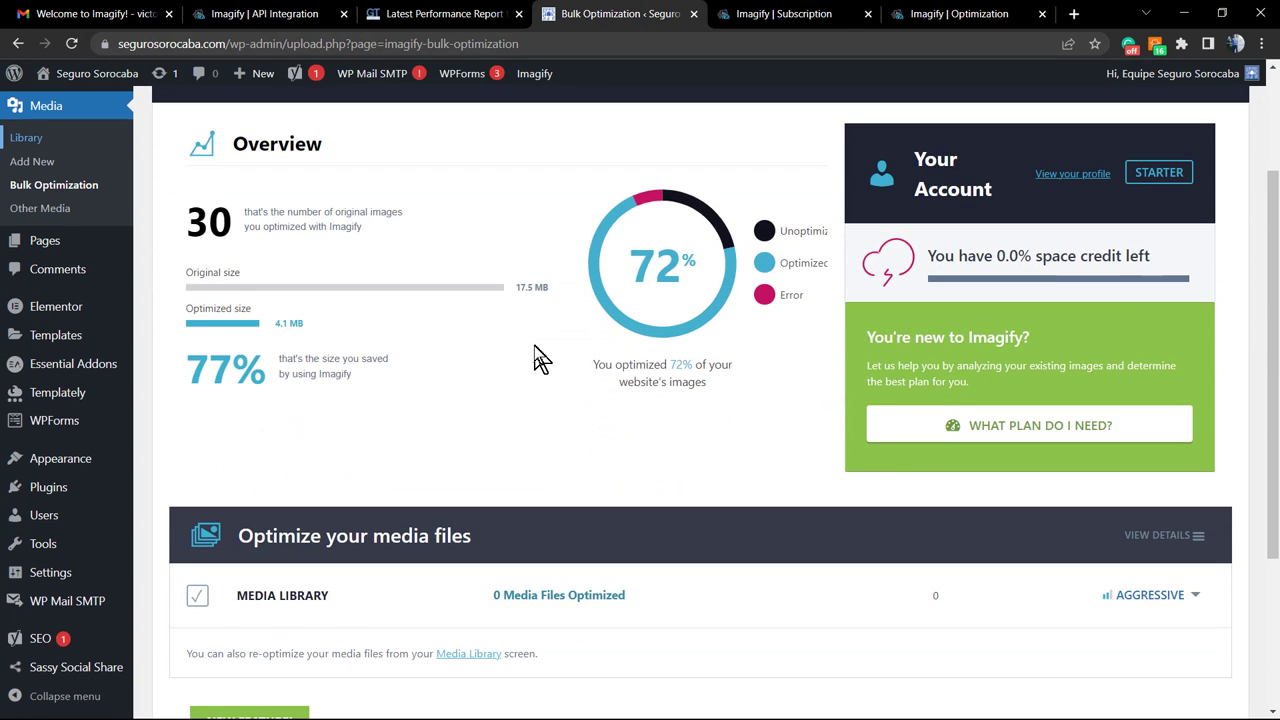
scroll(534, 345, "down", 2)
scroll(530, 348, "up", 2)
scroll(529, 348, "down", 3)
scroll(529, 350, "up", 4)
scroll(342, 435, "down", 4)
scroll(342, 437, "down", 1)
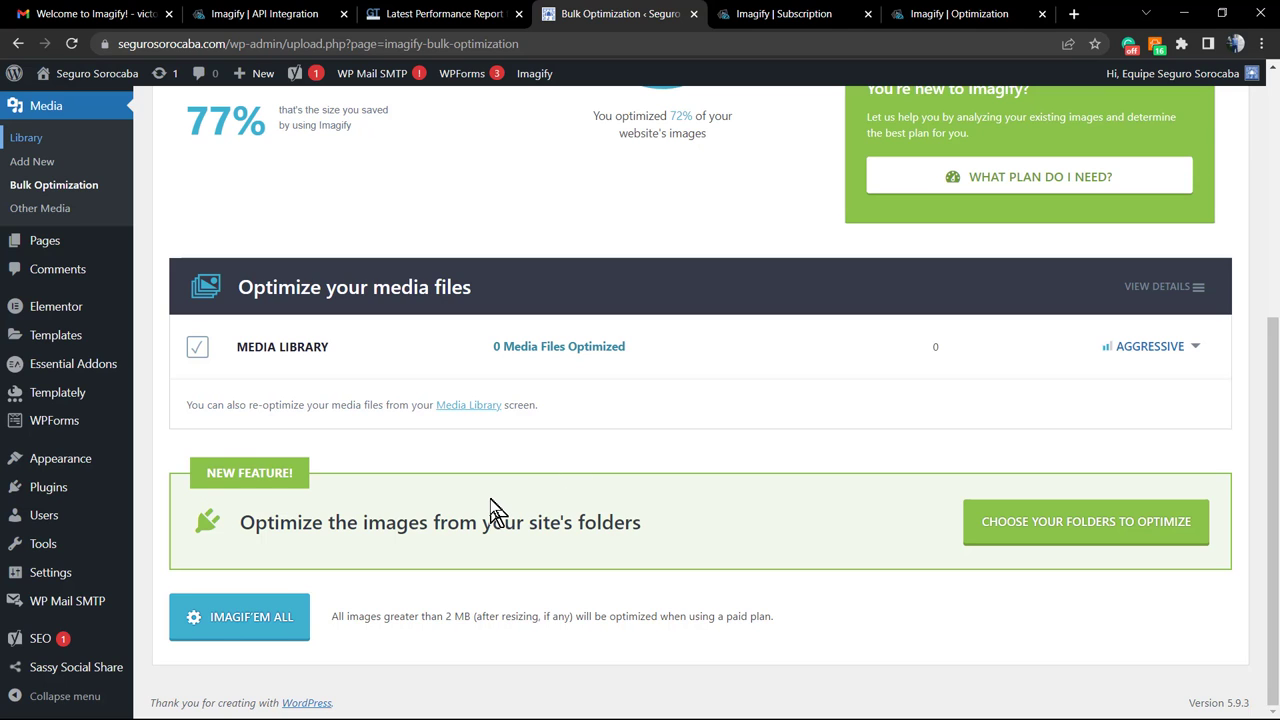
scroll(491, 509, "up", 4)
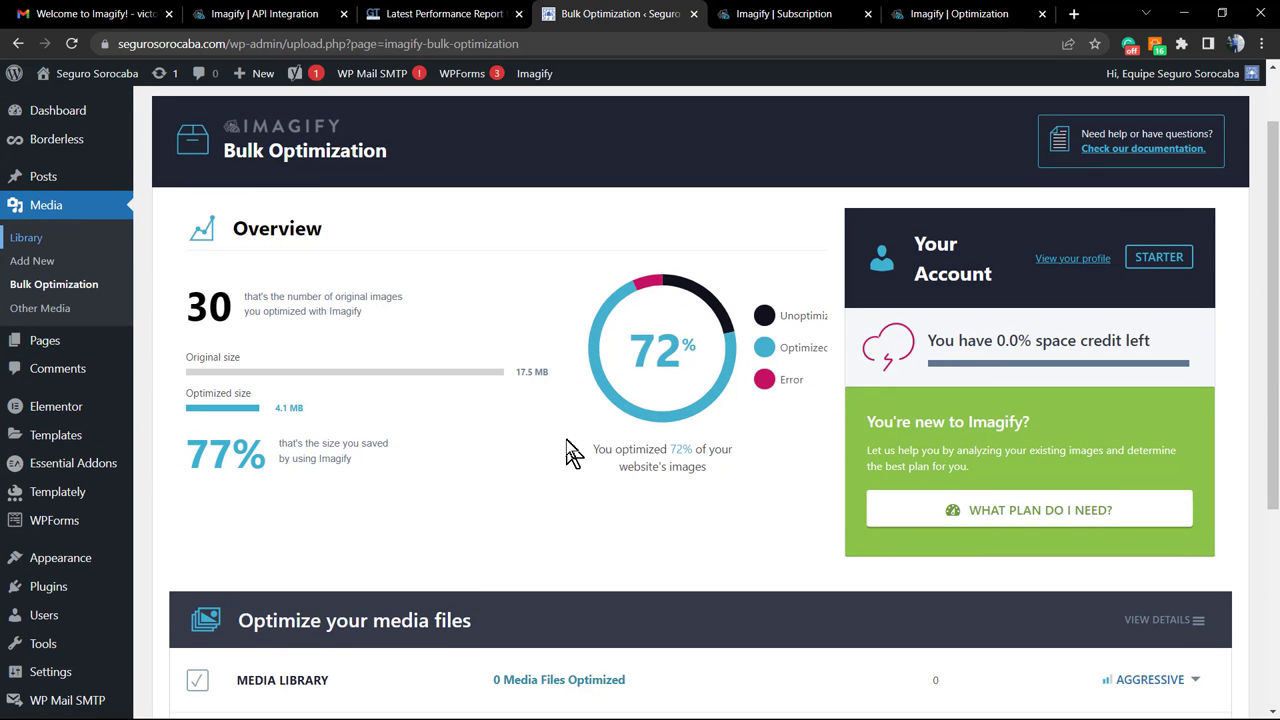
scroll(700, 462, "up", 1)
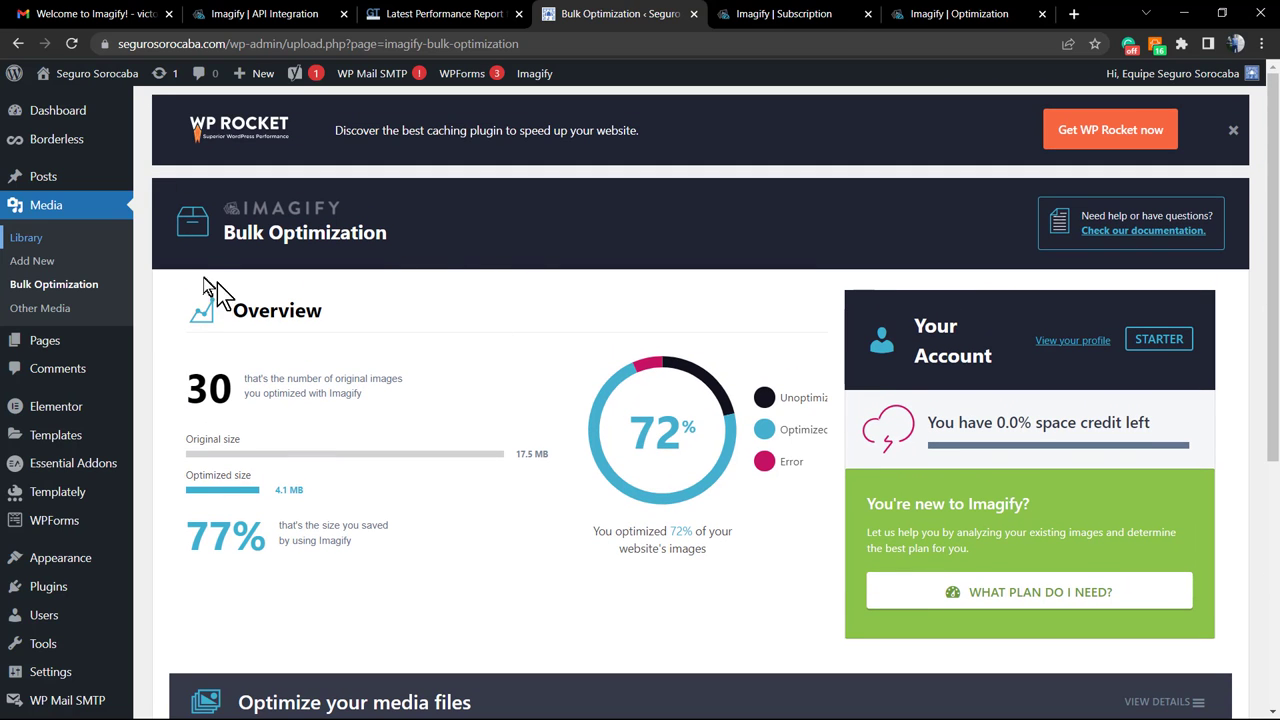
Open the WordPress Media Library and review the Imagify results for the listed images.
left_click(42, 205)
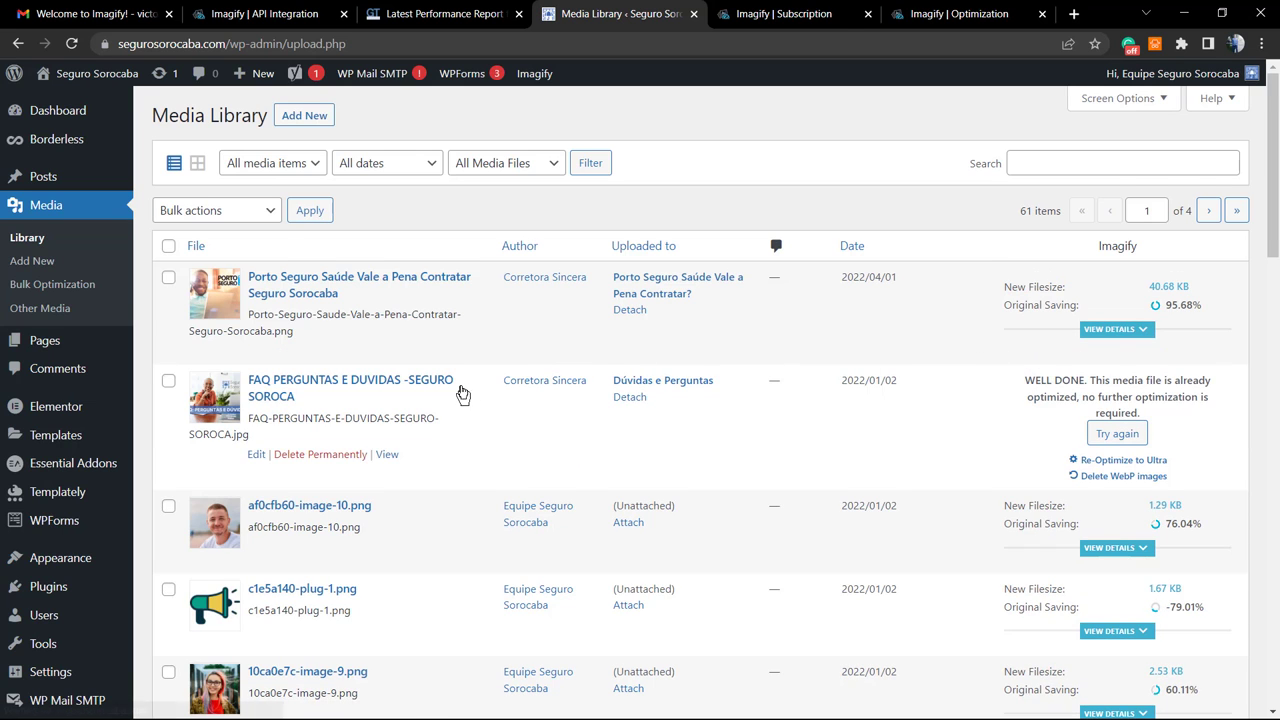
scroll(464, 394, "down", 2)
scroll(466, 398, "down", 7)
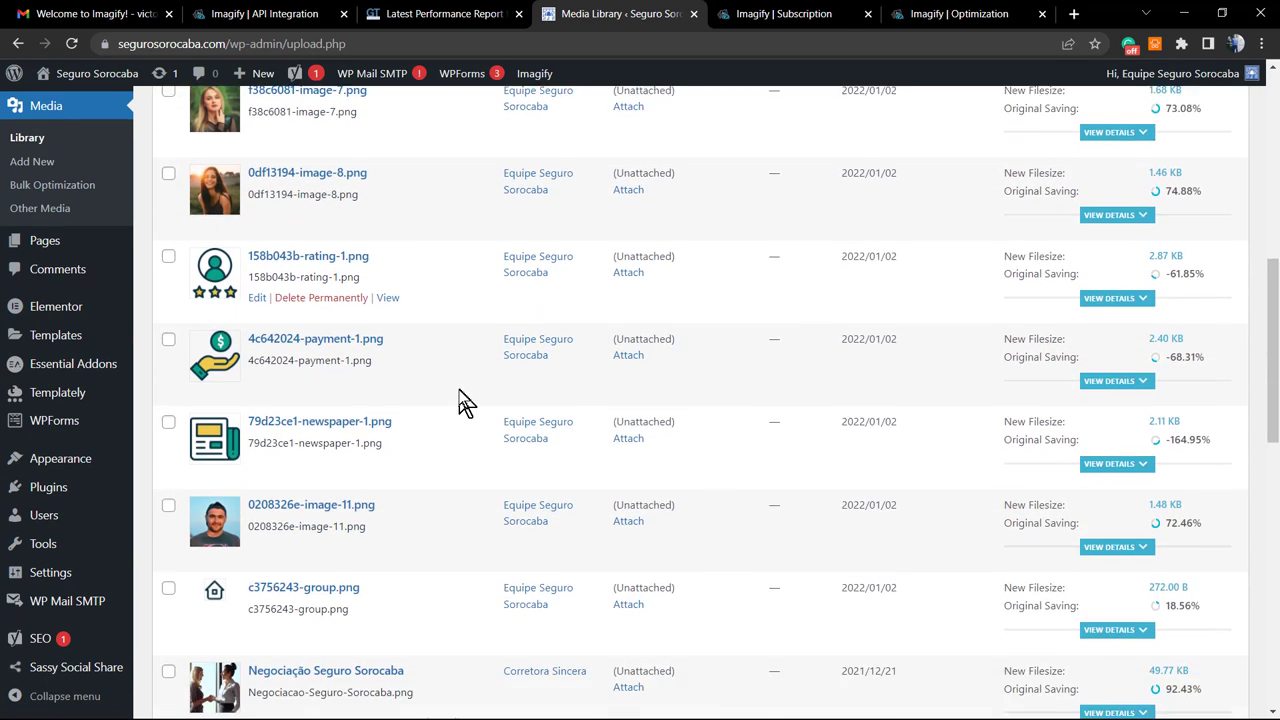
scroll(459, 395, "down", 4)
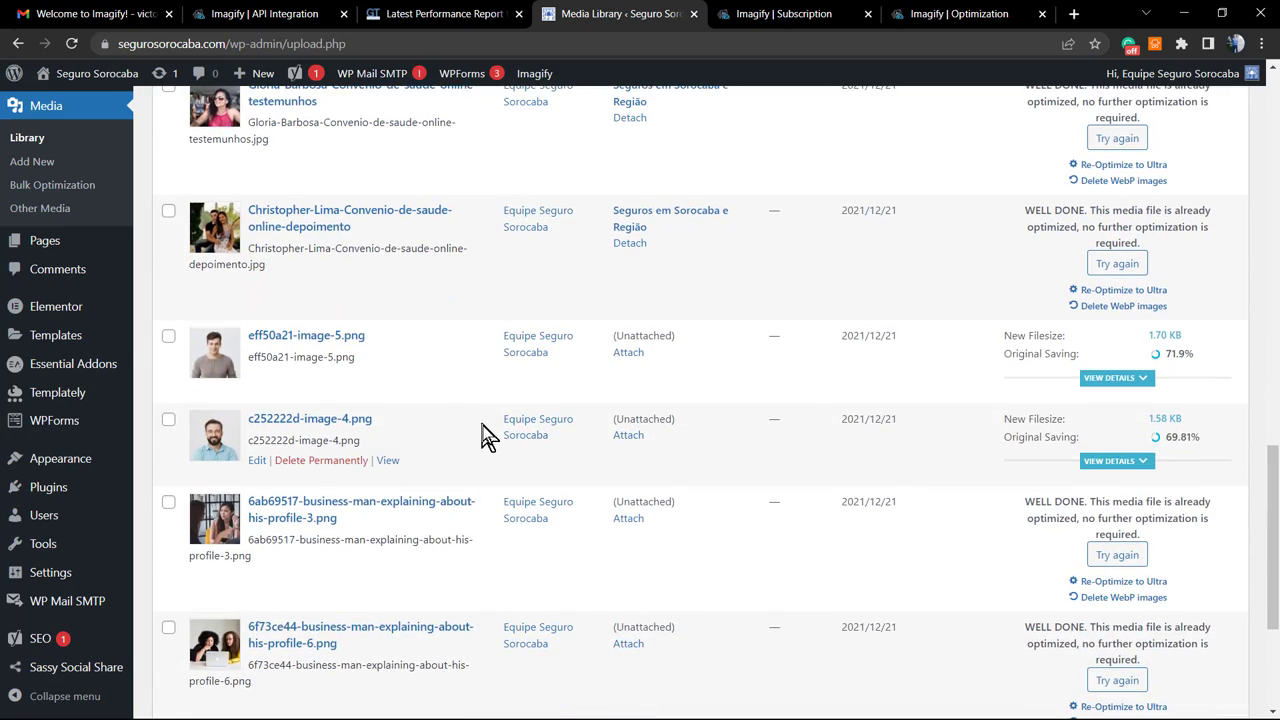
scroll(486, 420, "up", 2)
scroll(490, 430, "up", 10)
Return to the GTmetrix report for segurosorocaba.com and open its re-test in a separate browser tab.
left_click(414, 12)
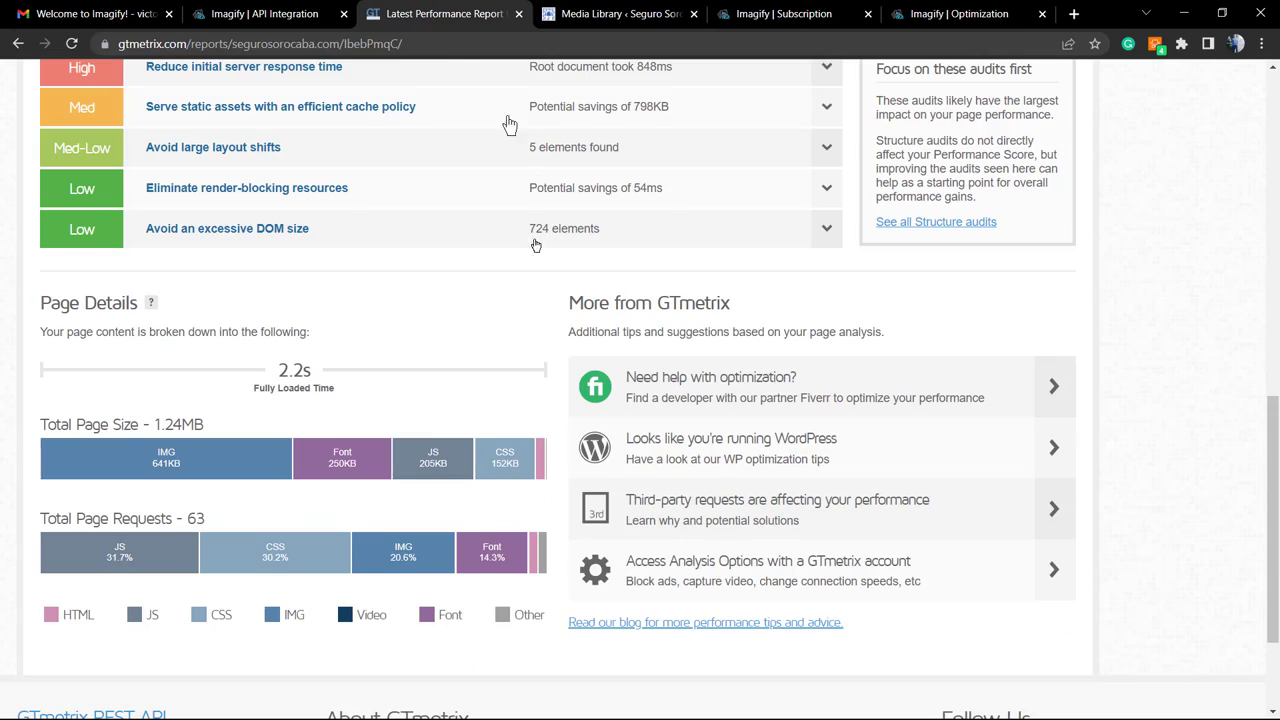
scroll(498, 323, "up", 3)
scroll(498, 323, "up", 5)
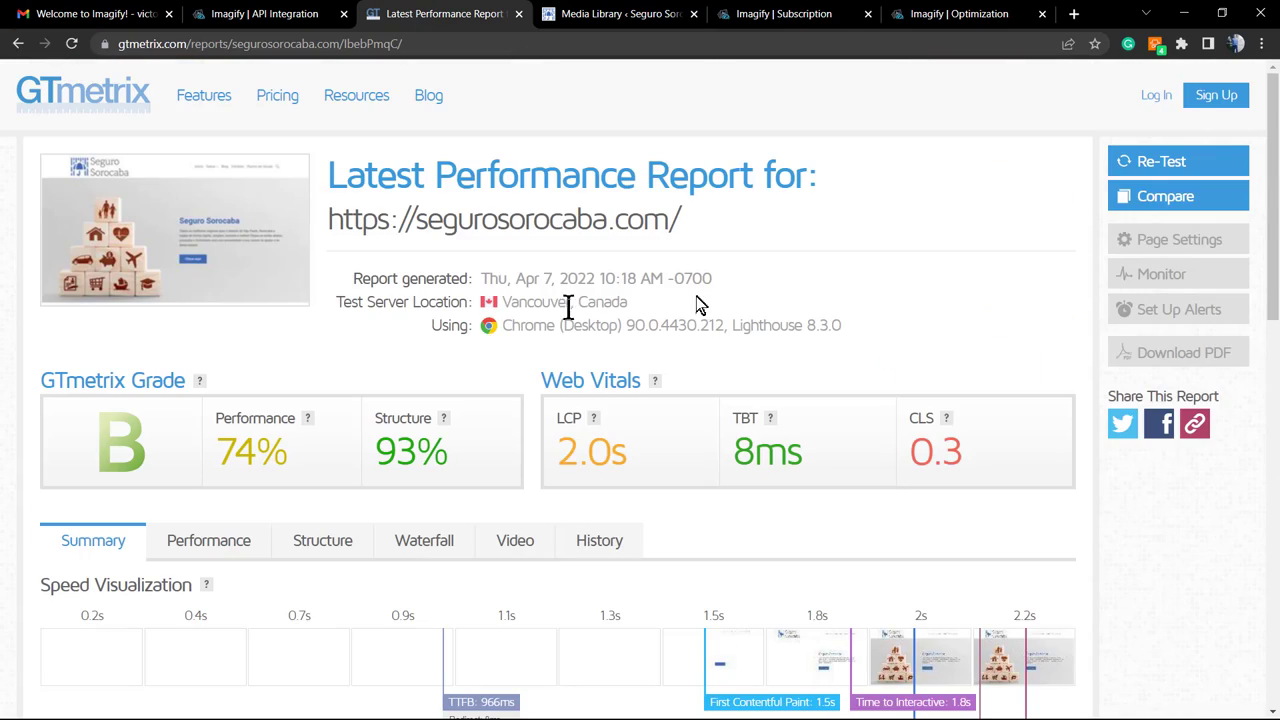
right_click(1180, 161)
left_click(1089, 171)
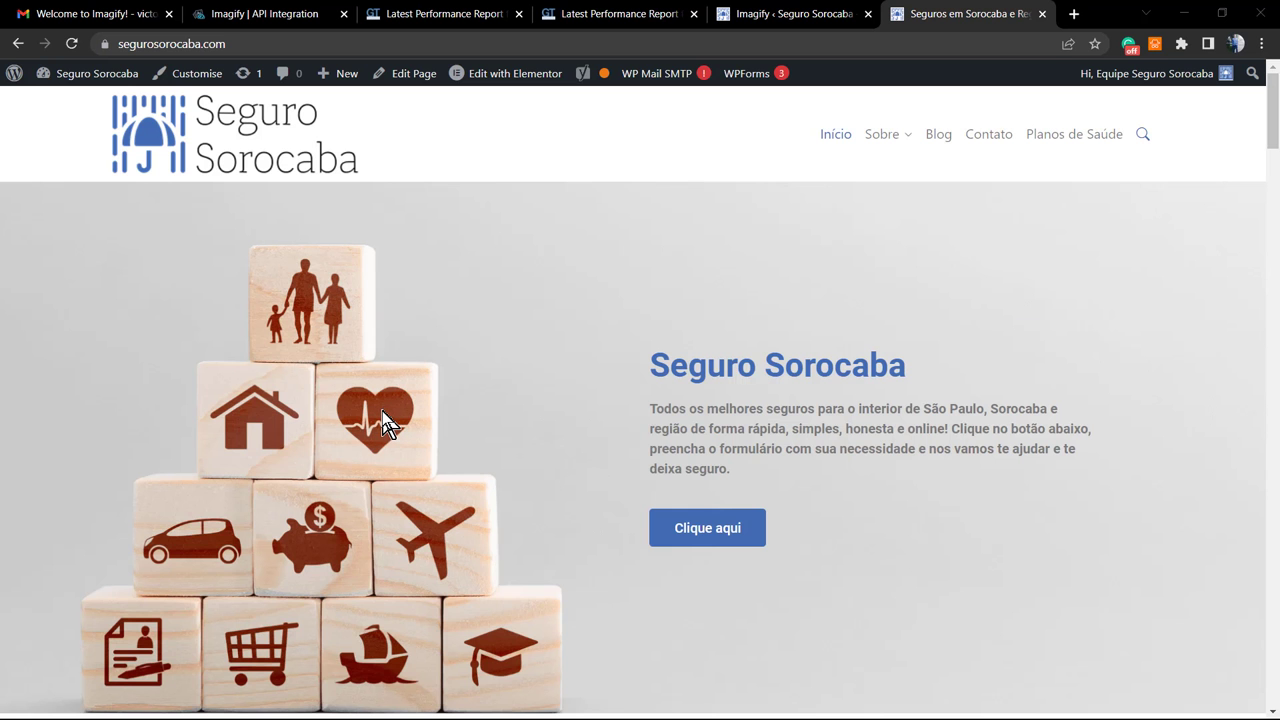
Browse the Seguro Sorocaba homepage and open the handshake photo beside "Rapido E Flexivel" in its own tab.
scroll(385, 420, "down", 5)
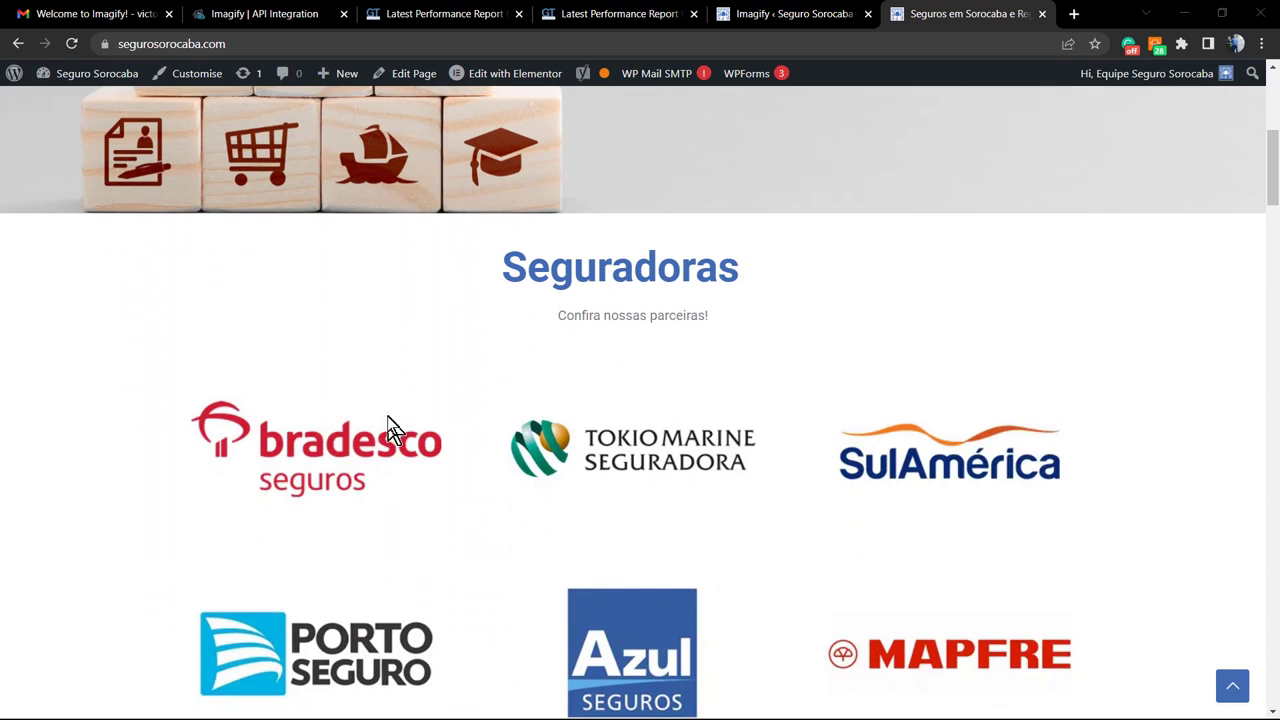
scroll(387, 415, "down", 10)
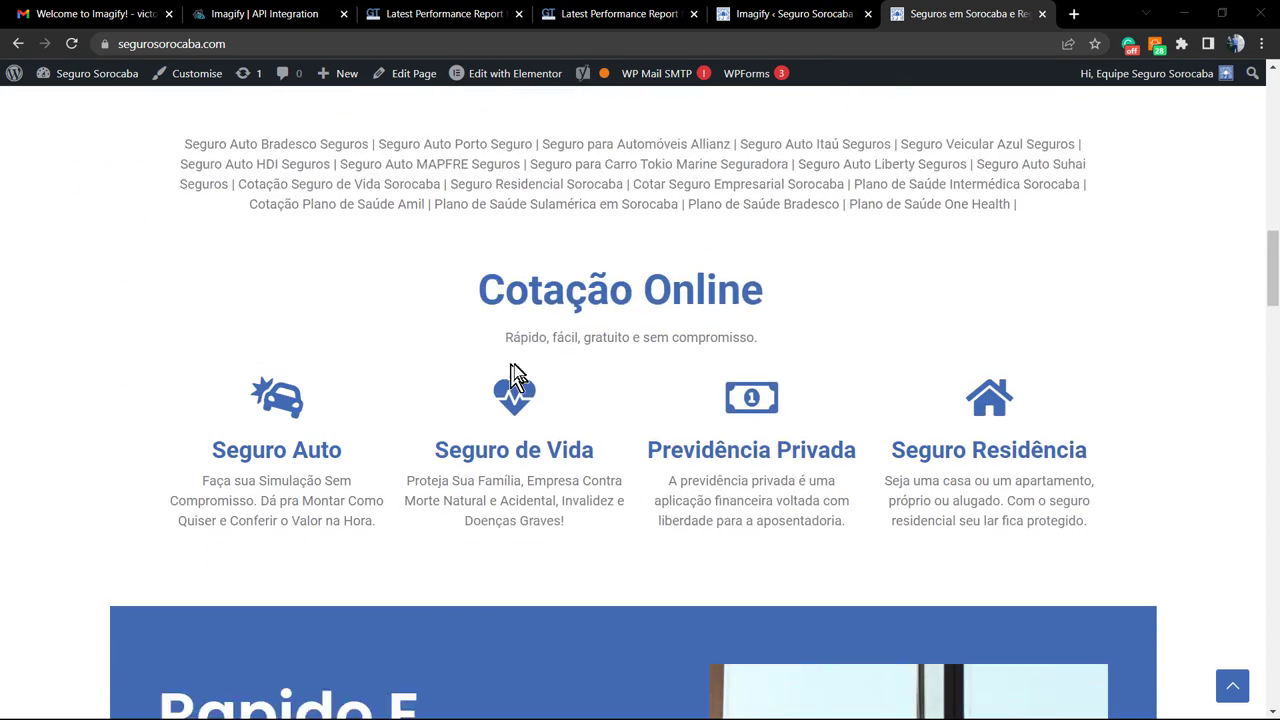
scroll(515, 378, "down", 5)
right_click(881, 356)
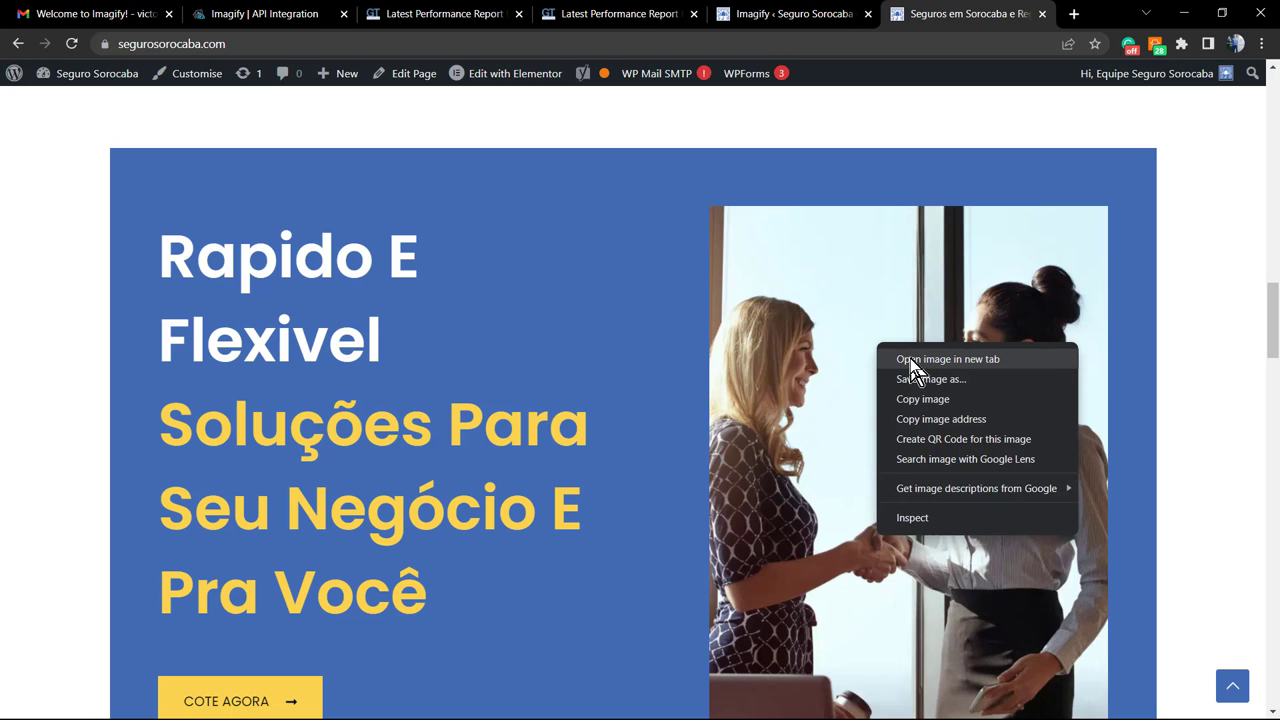
left_click(910, 358)
left_click(1000, 14)
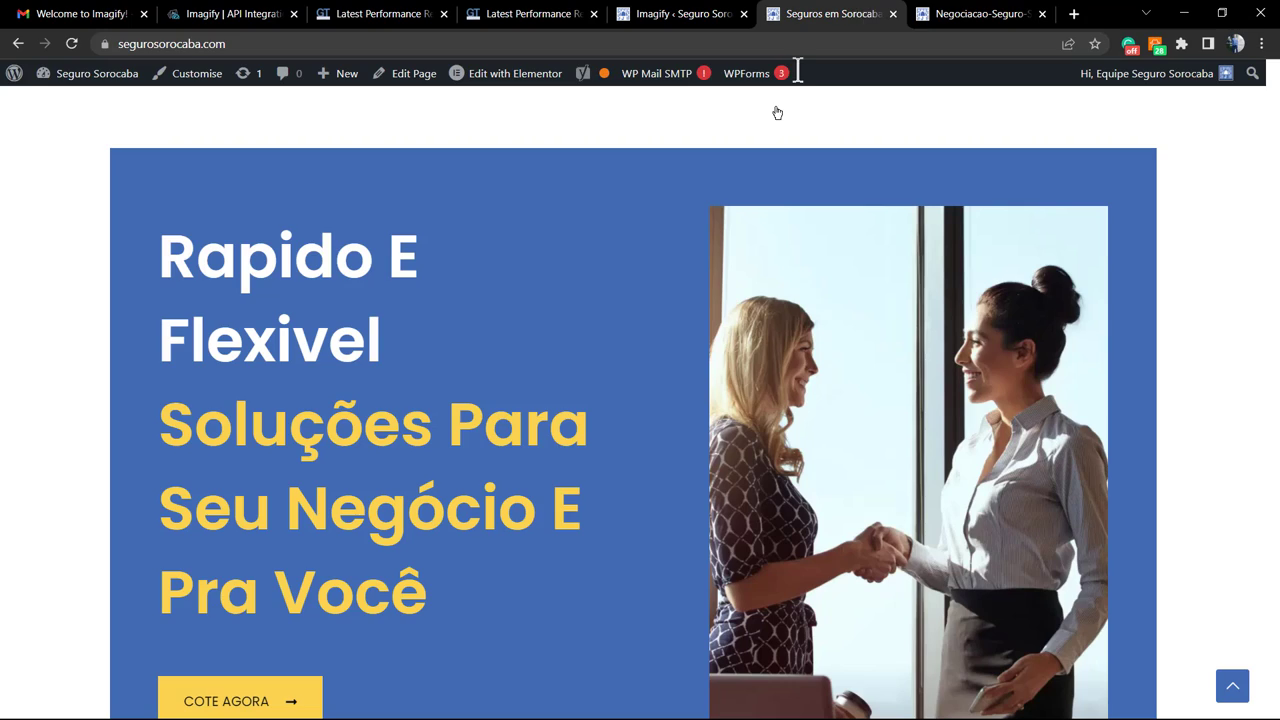
Open the SulAmérica logo from the Seguradoras section in its own tab and check the file extension in its address.
scroll(649, 334, "down", 10)
scroll(226, 452, "up", 2)
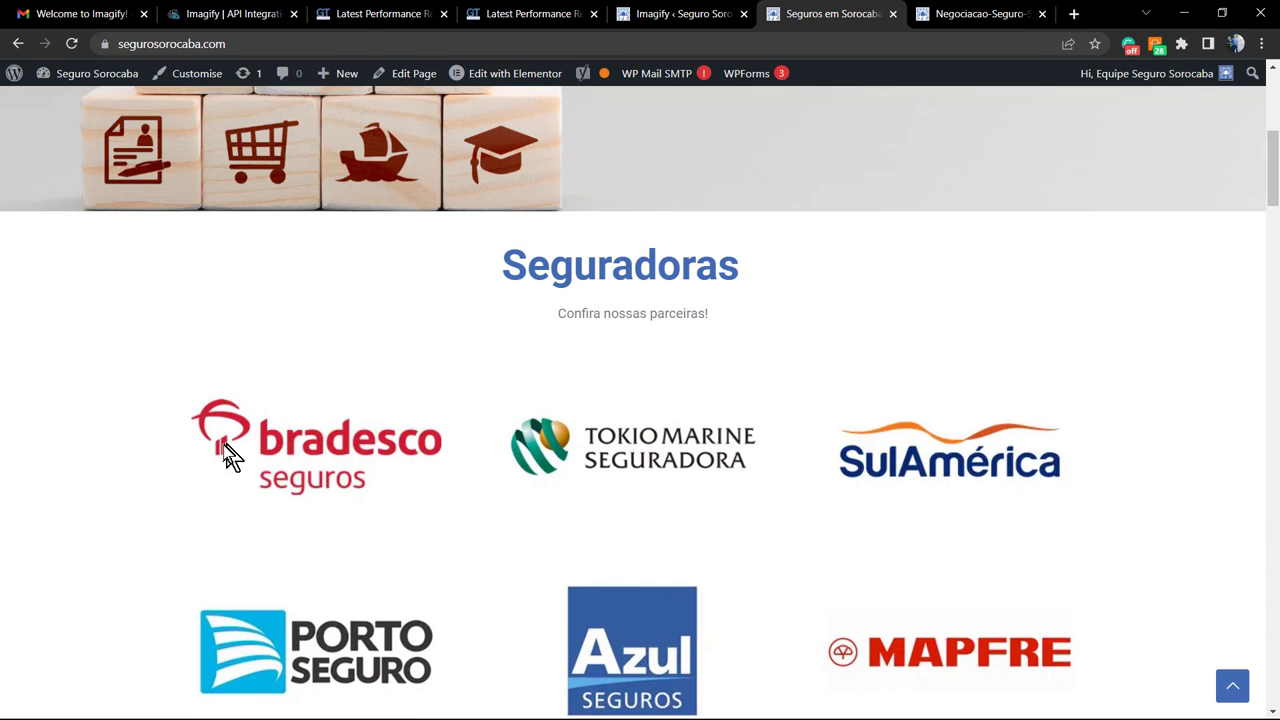
right_click(288, 469)
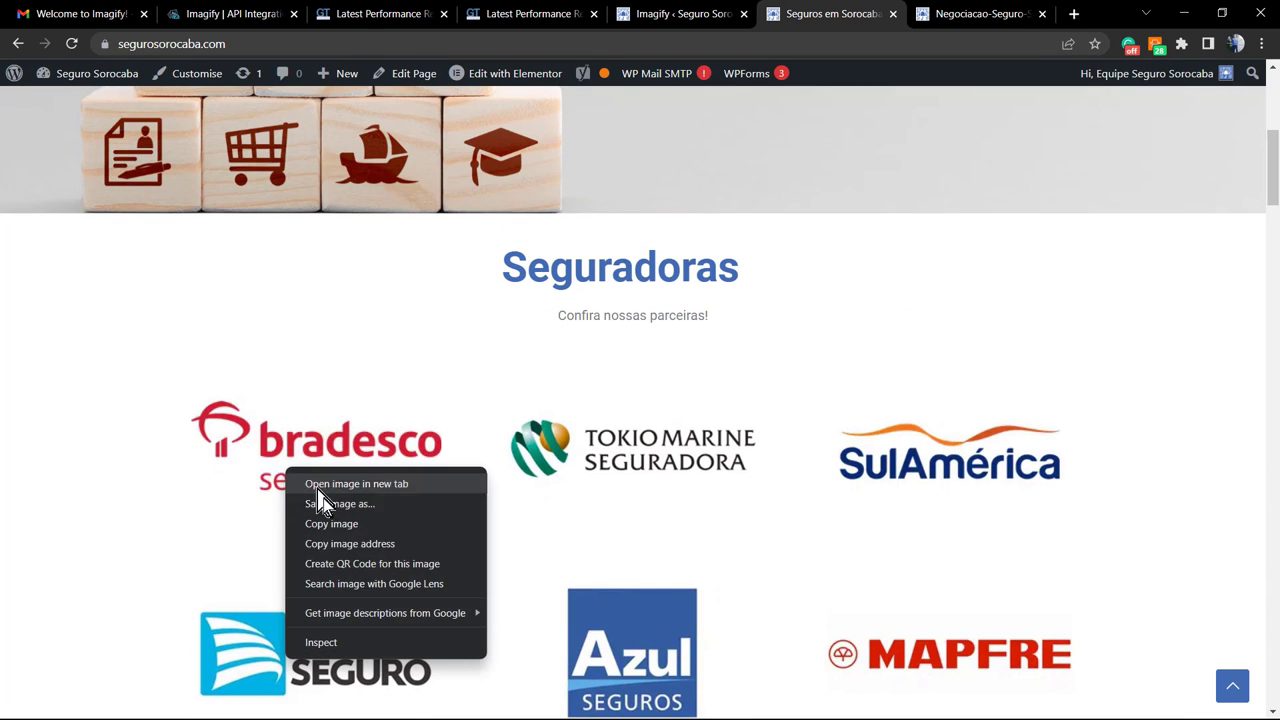
right_click(900, 440)
left_click(966, 438)
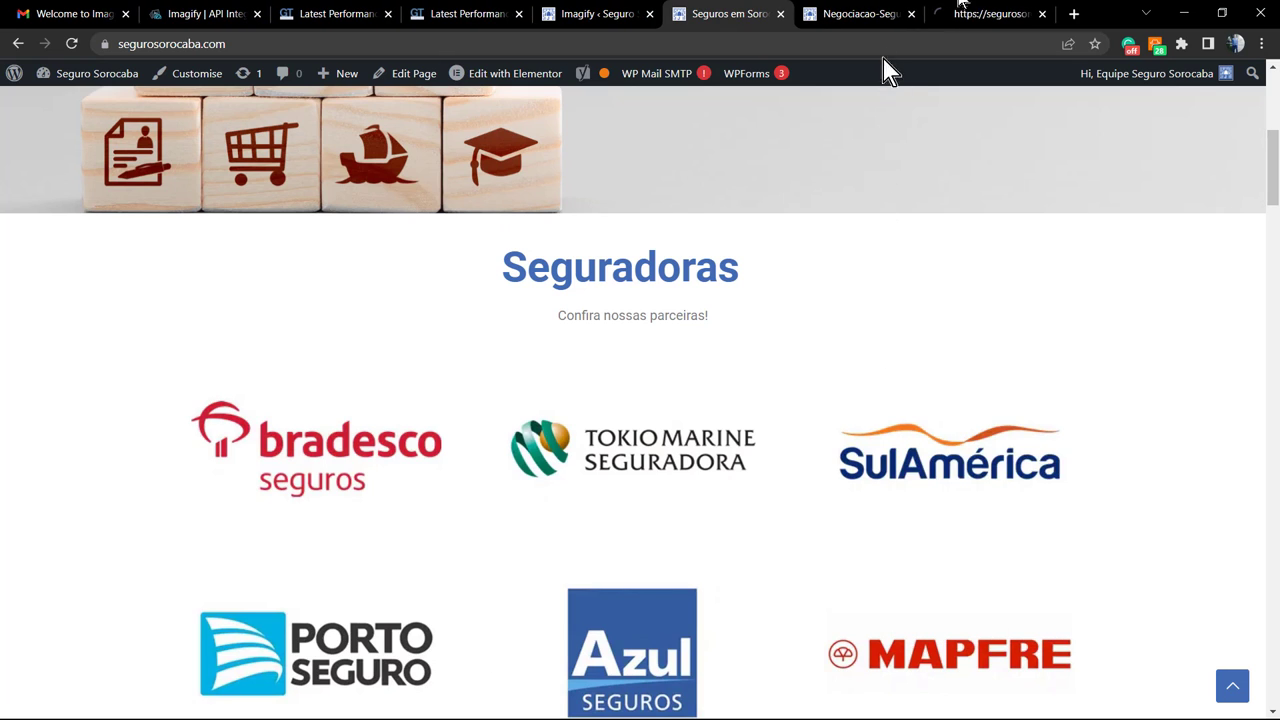
left_click(1010, 24)
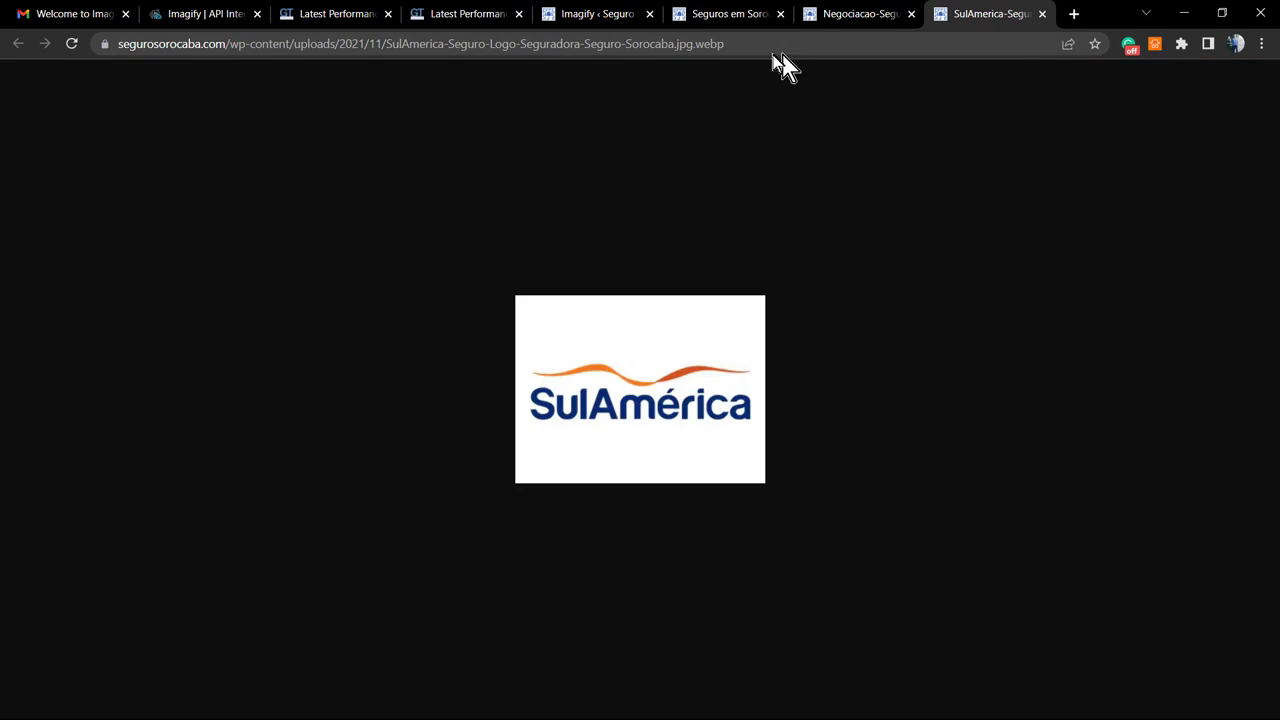
left_click(755, 43)
double_click(750, 43)
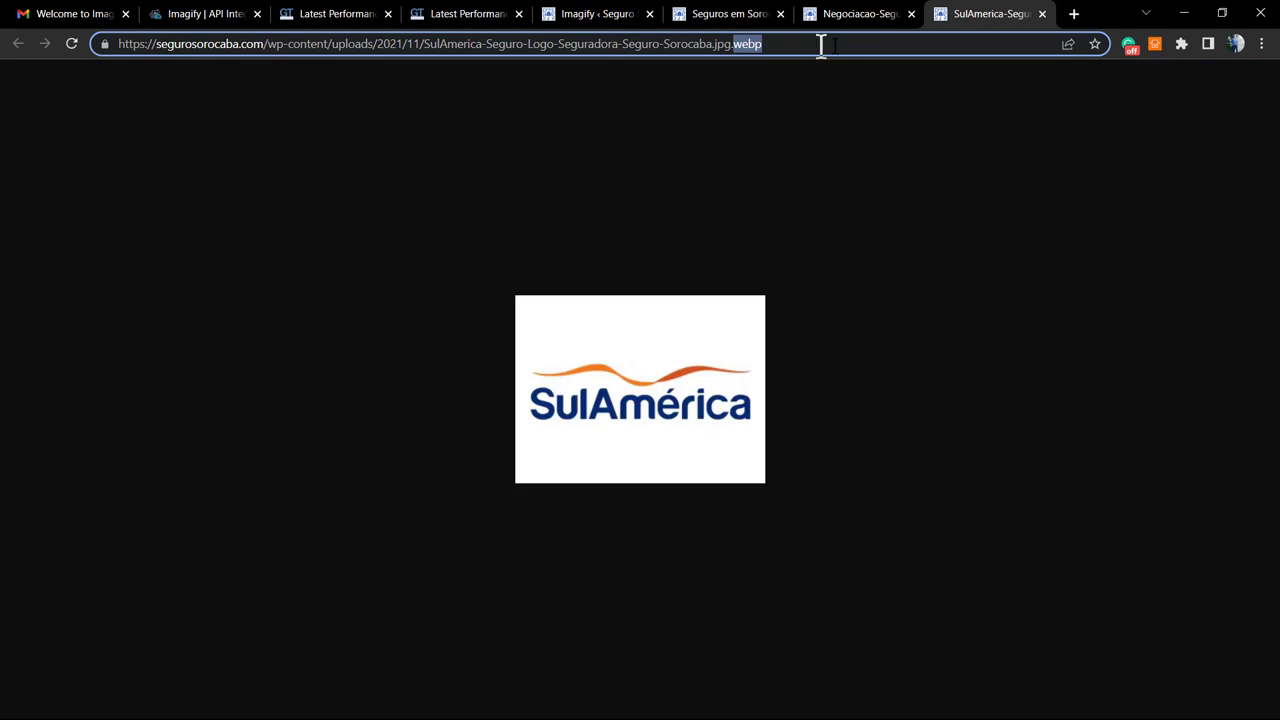
Go back to the GTmetrix reports generated at 10:18 AM and 11:07 AM and compare their grades and Web Vitals.
left_click(750, 13)
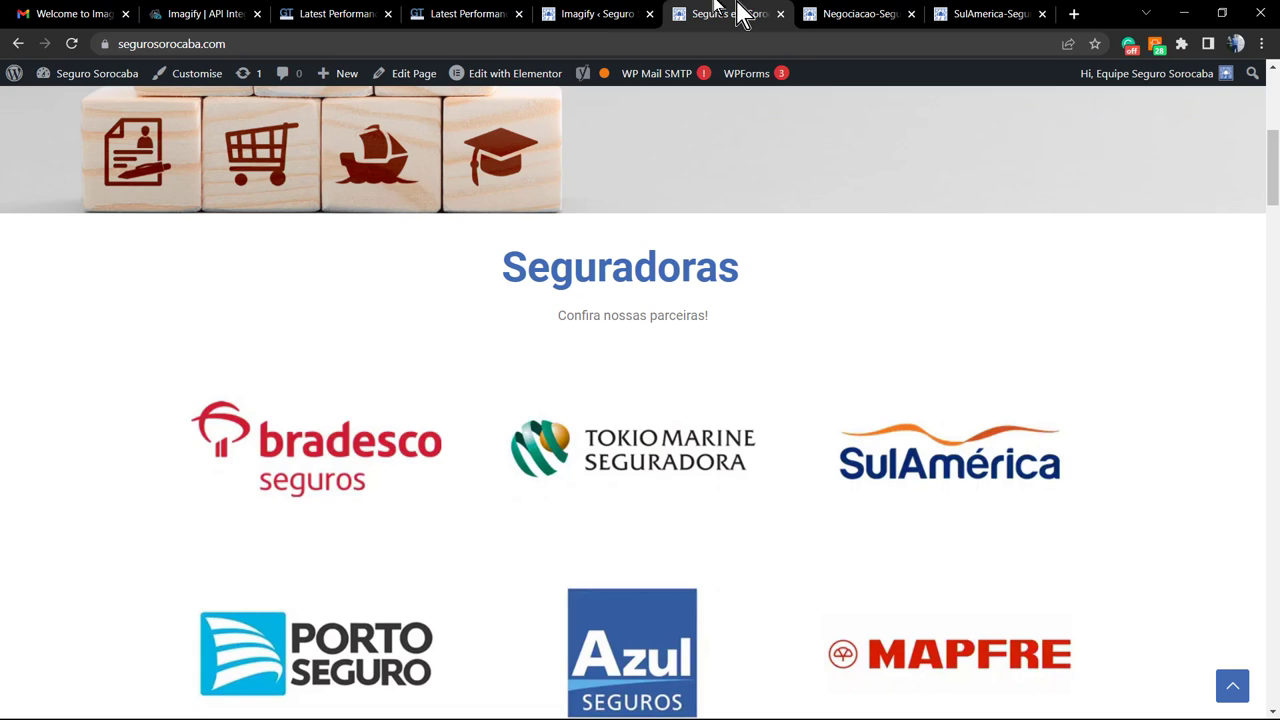
left_click(615, 14)
left_click(486, 12)
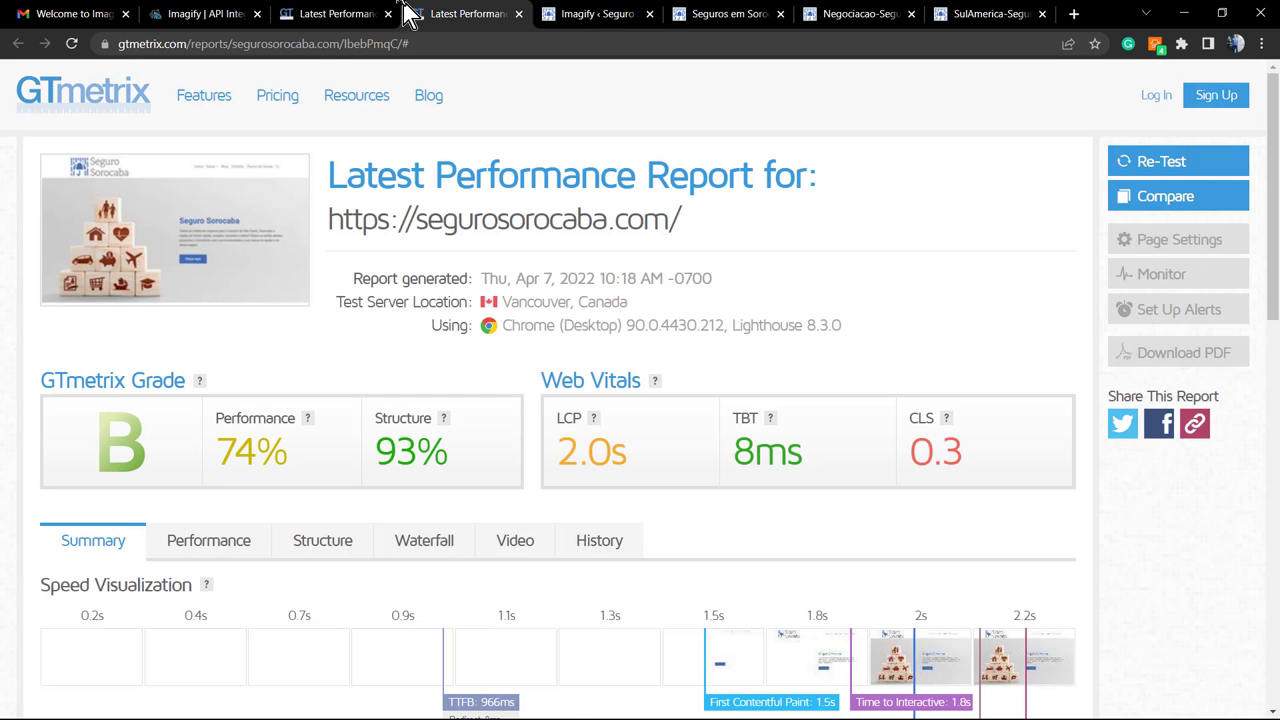
left_click(318, 13)
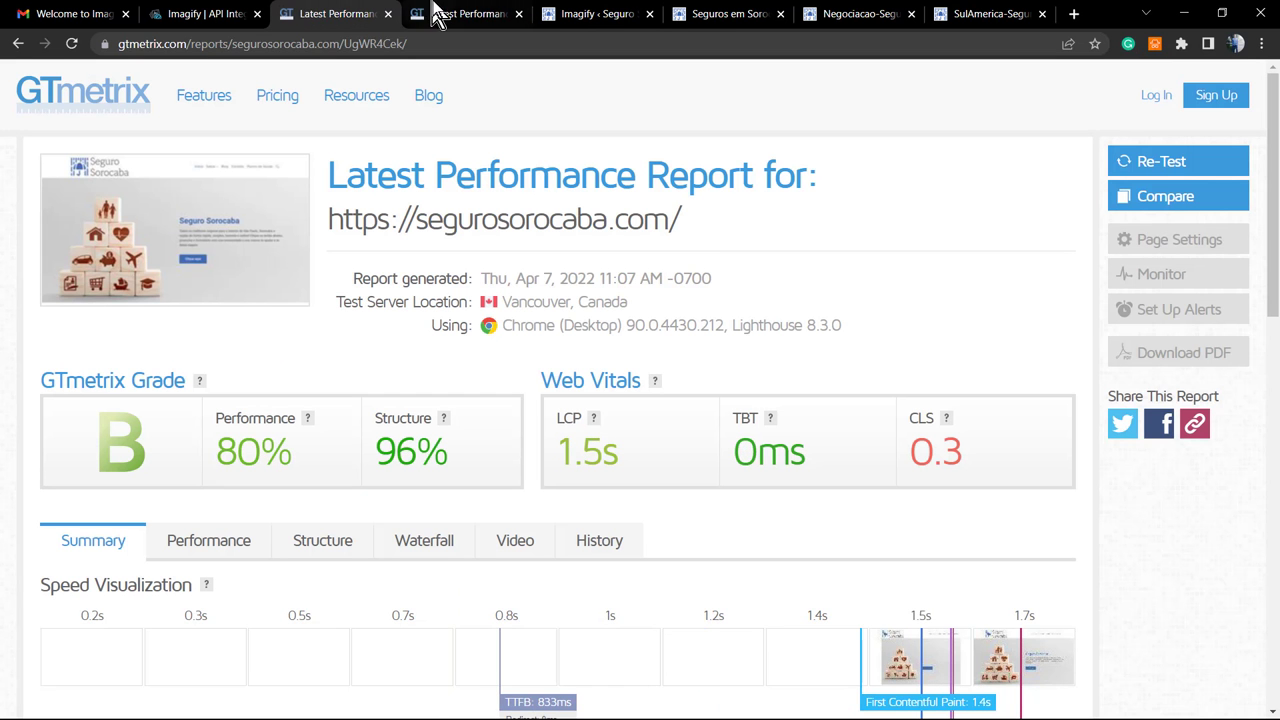
In the 10:18 AM GTmetrix report, check the page details for fully loaded time, total page size and image weight.
left_click(478, 14)
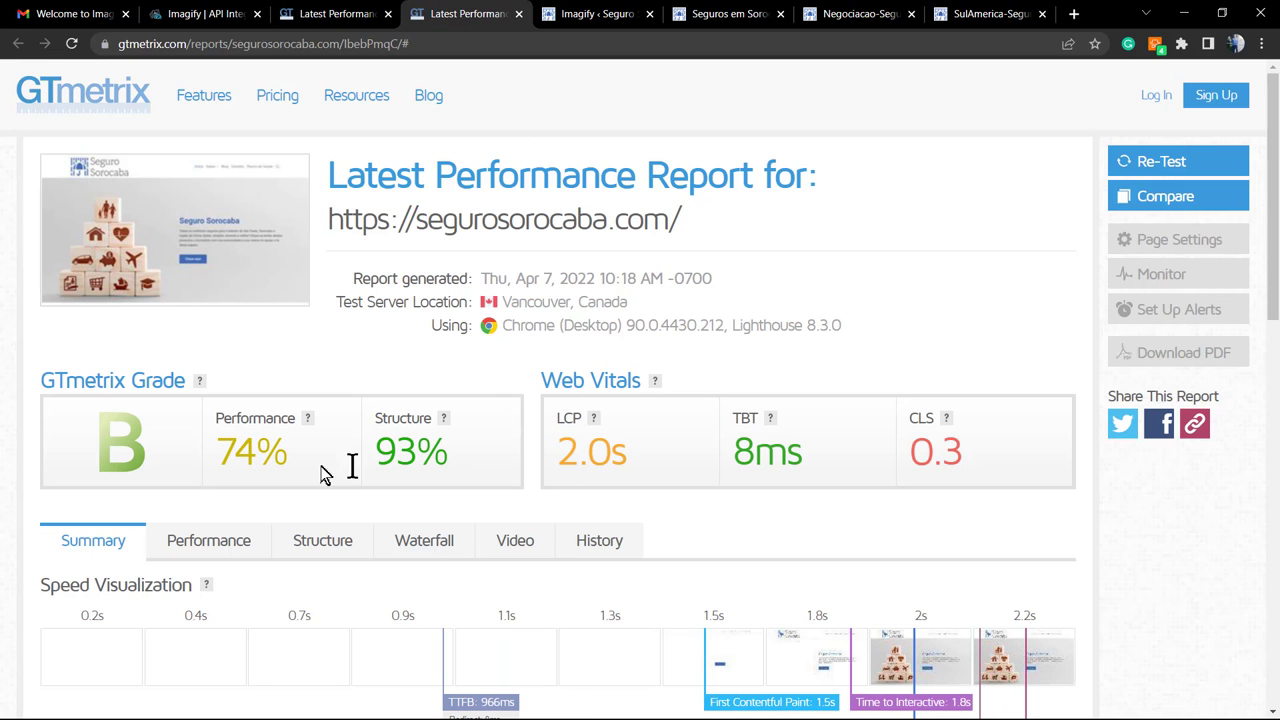
scroll(6, 500, "down", 10)
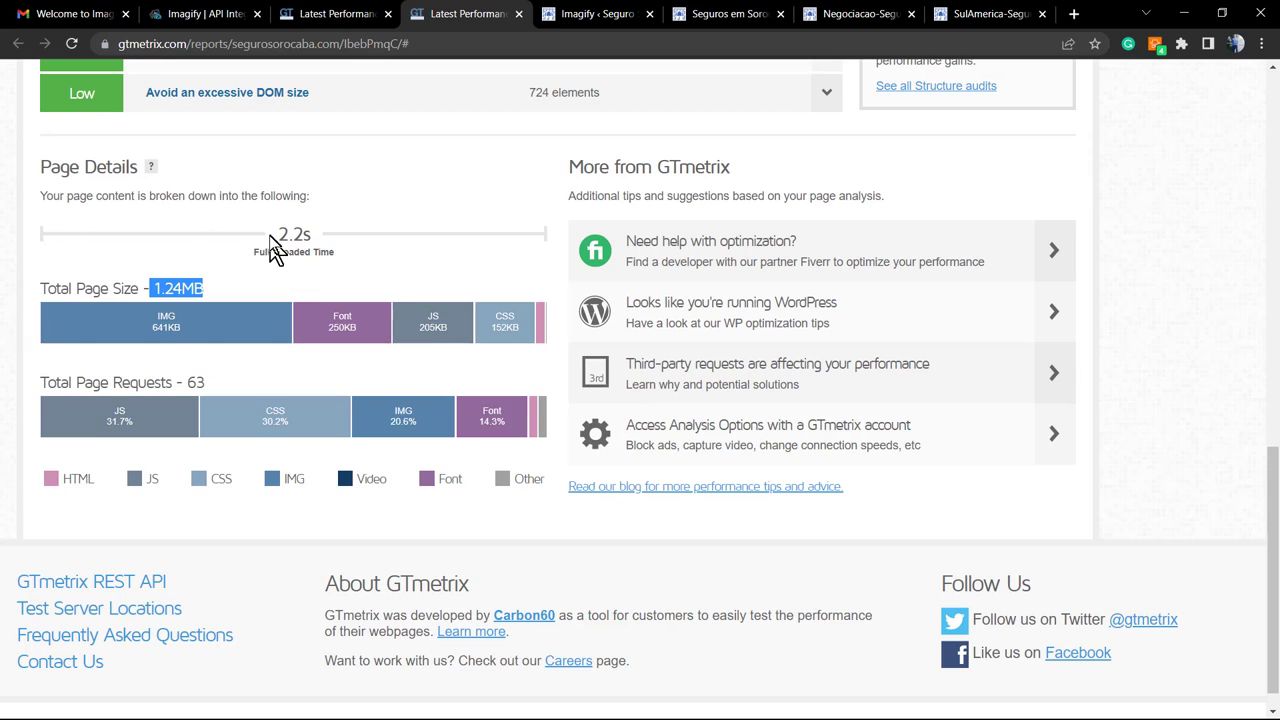
left_click_drag(279, 234, 313, 241)
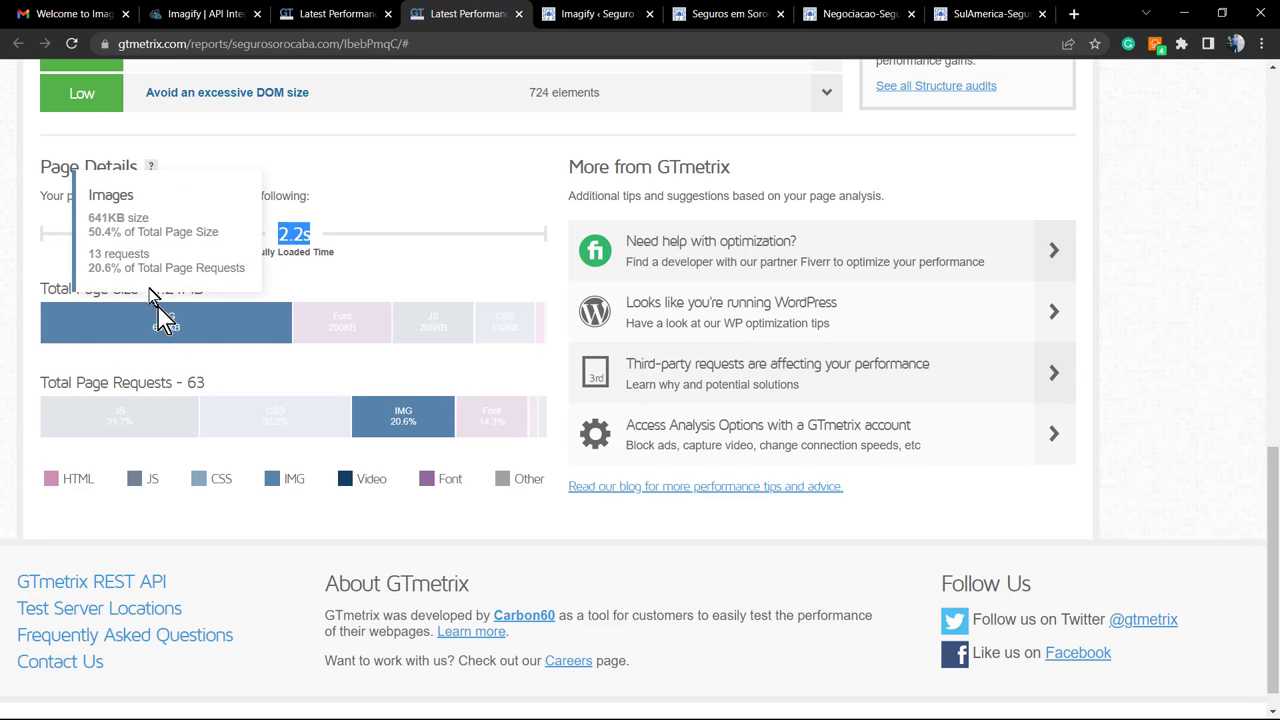
mouse_move(183, 335)
In the 11:07 AM GTmetrix report, check the performance score, fully loaded time and image share of the page size.
left_click(335, 14)
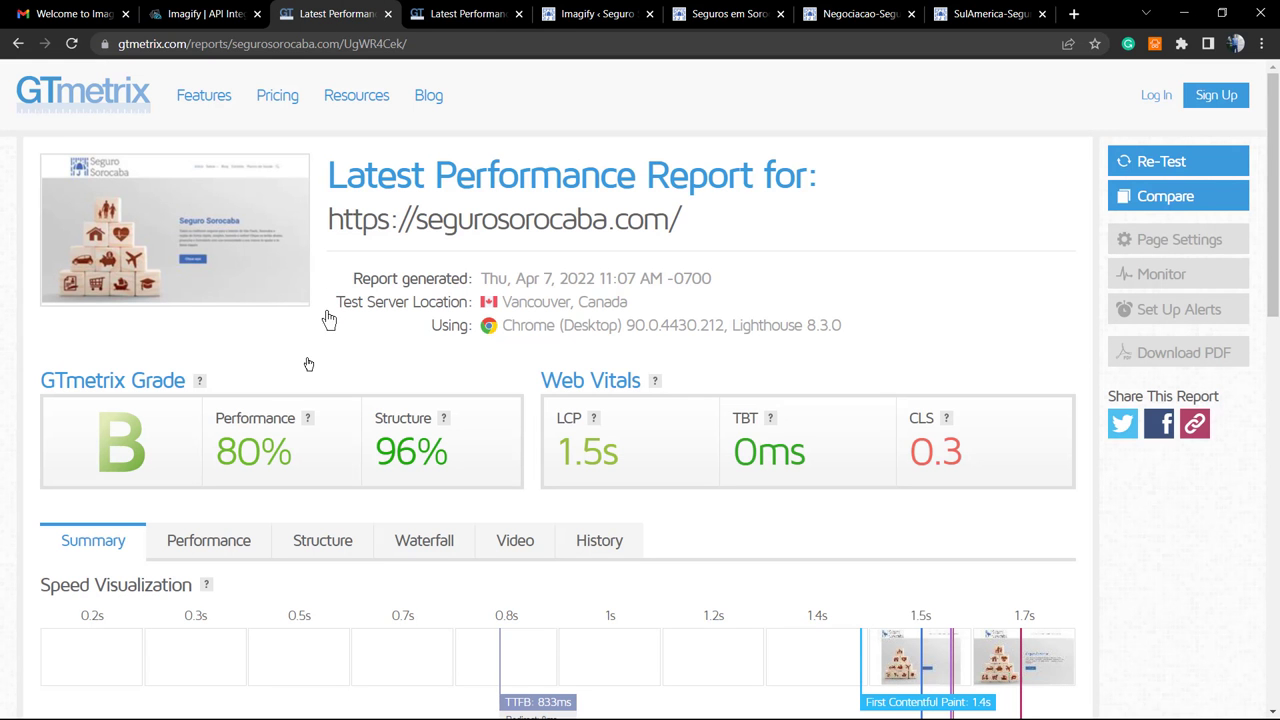
left_click_drag(212, 438, 296, 458)
scroll(291, 503, "down", 3)
scroll(199, 535, "down", 8)
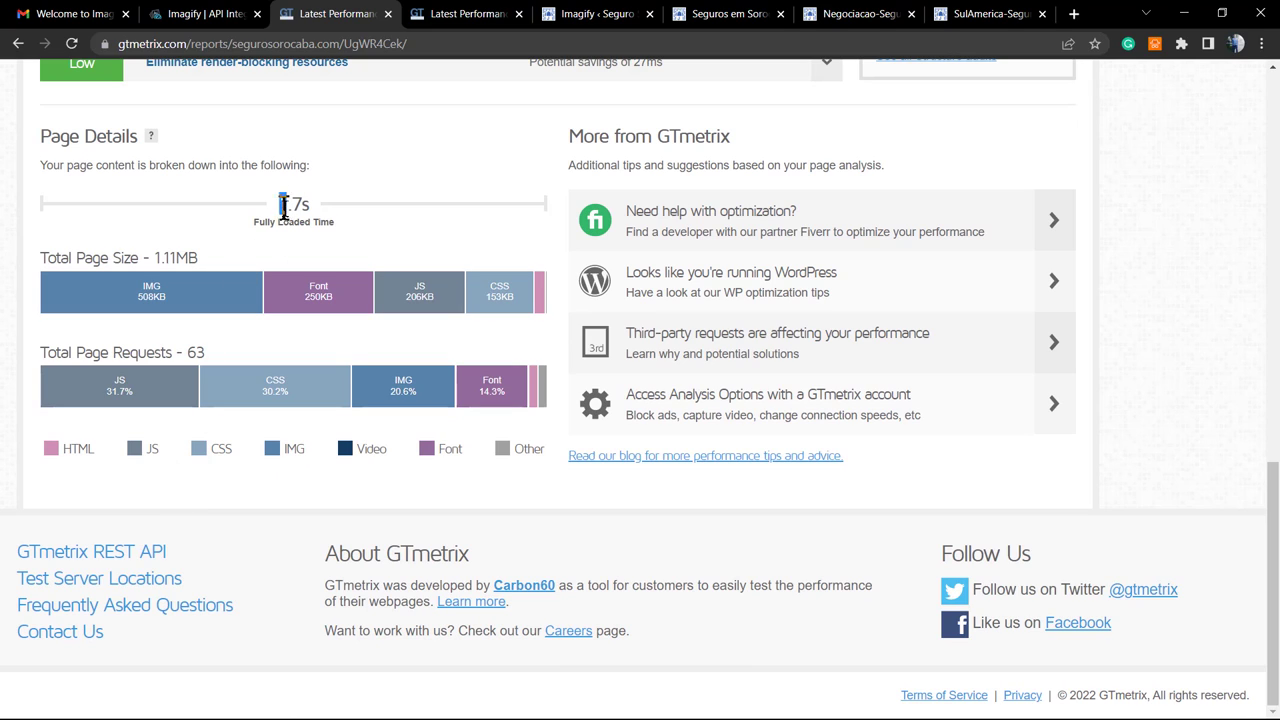
left_click_drag(281, 205, 313, 213)
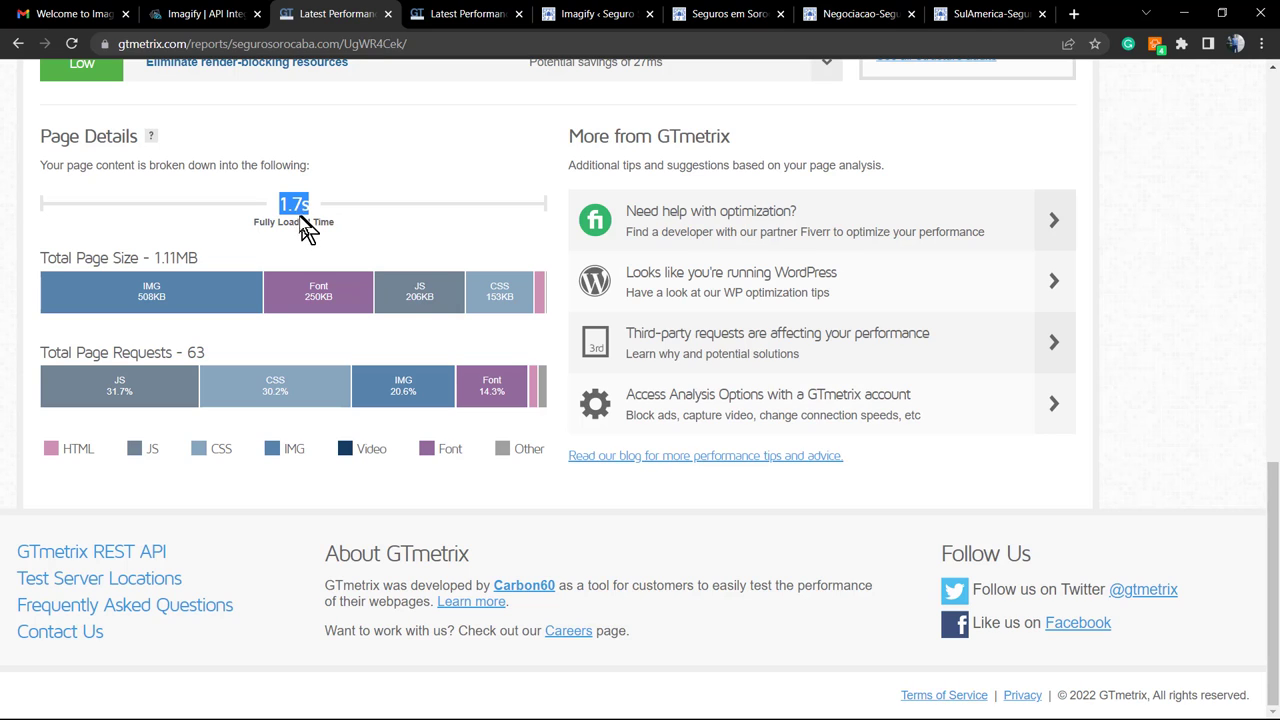
mouse_move(169, 297)
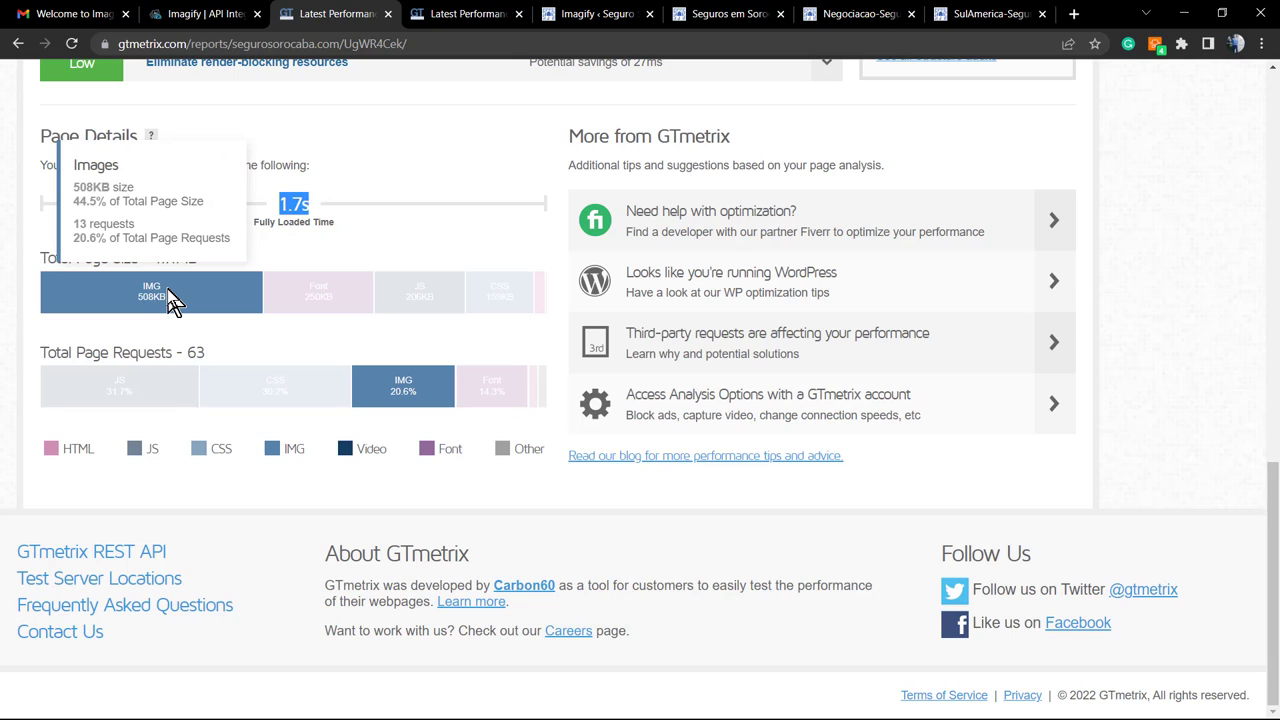